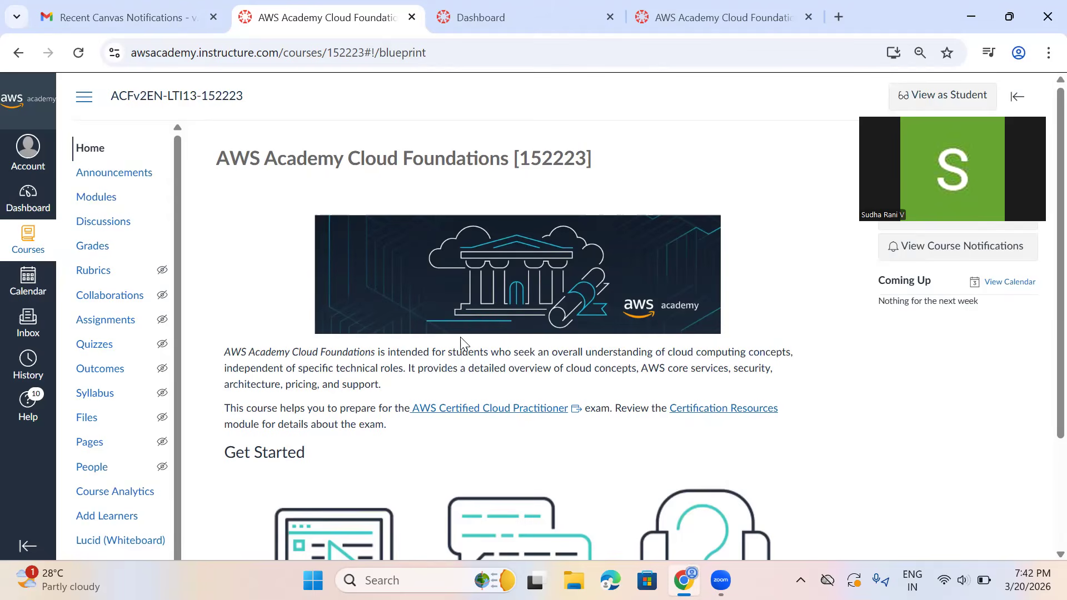
- From the dashboard, open the AWS Academy Learner Lab [152224] course and go to its modules list
click(35, 199)
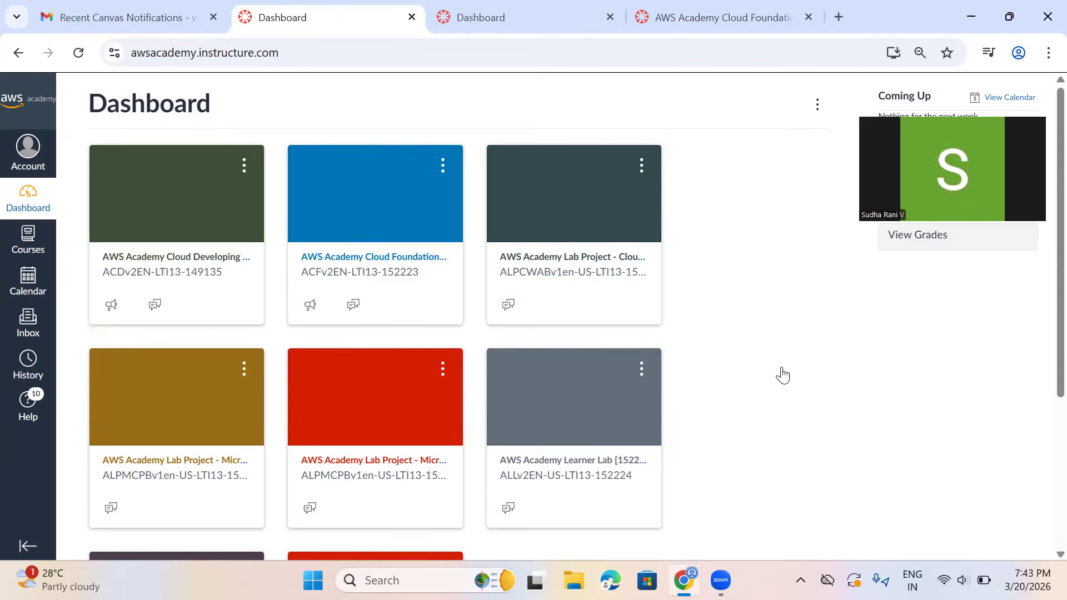
click(595, 424)
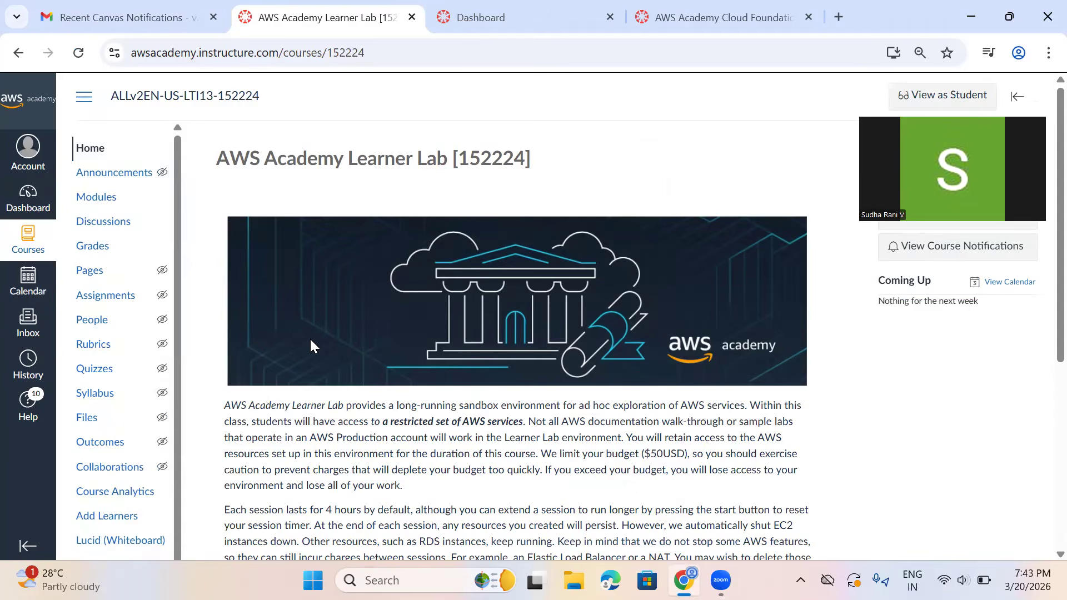
click(100, 207)
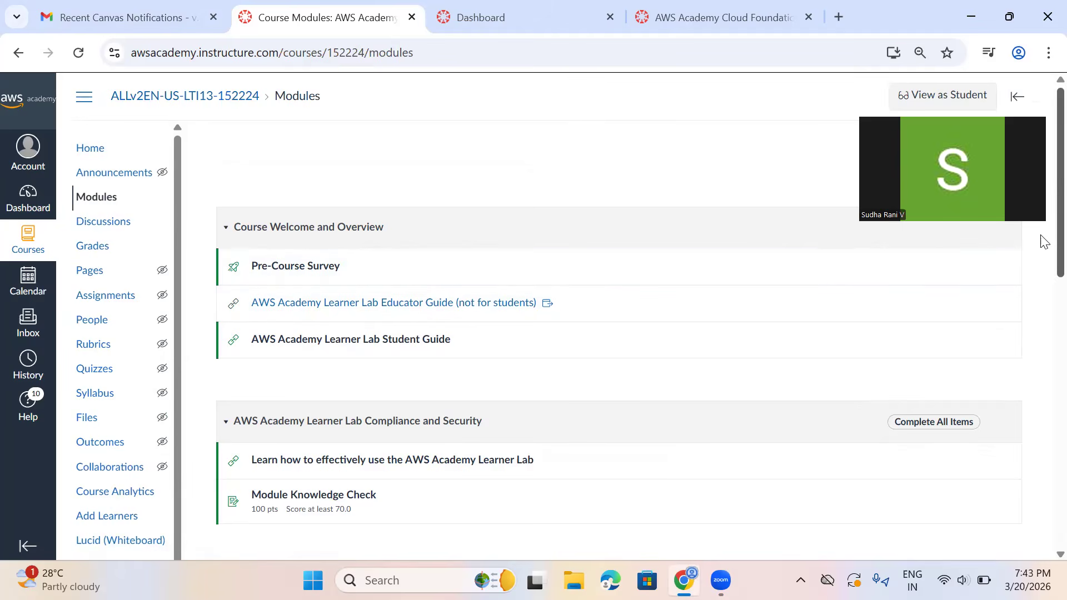
- Look through the Learner Lab course modules, from Course Welcome and Overview down to AWS T&C Resources
scroll(1042, 266, down, 4)
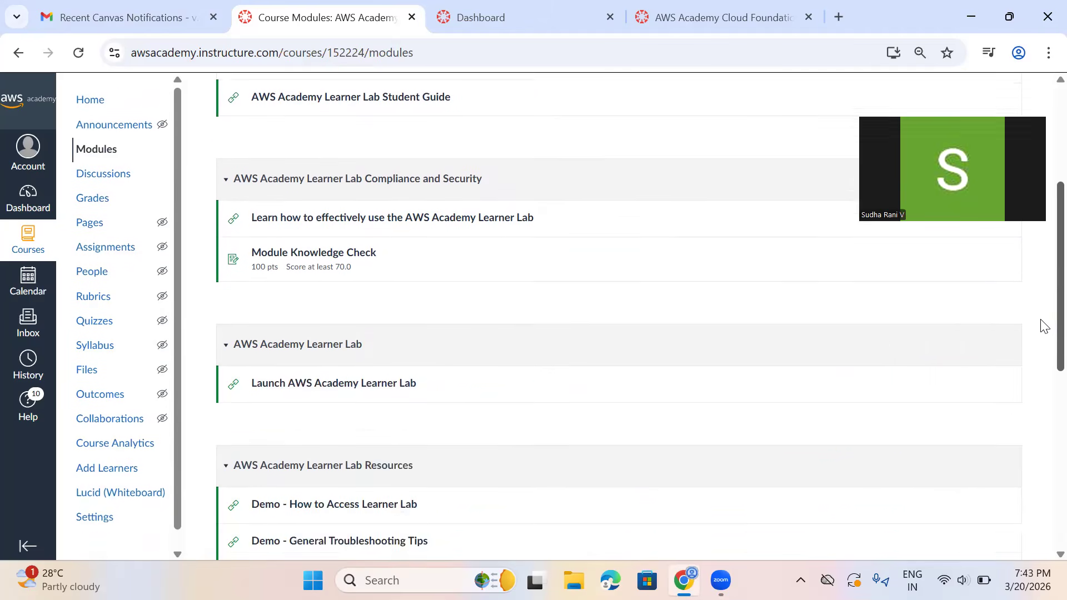
scroll(1044, 289, up, 4)
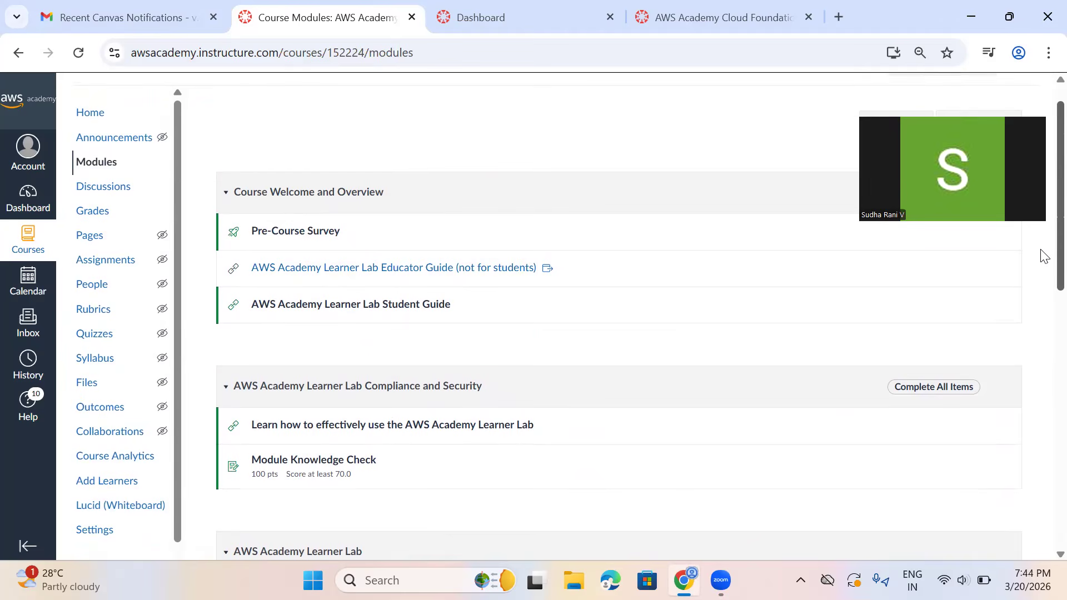
scroll(1042, 256, down, 1)
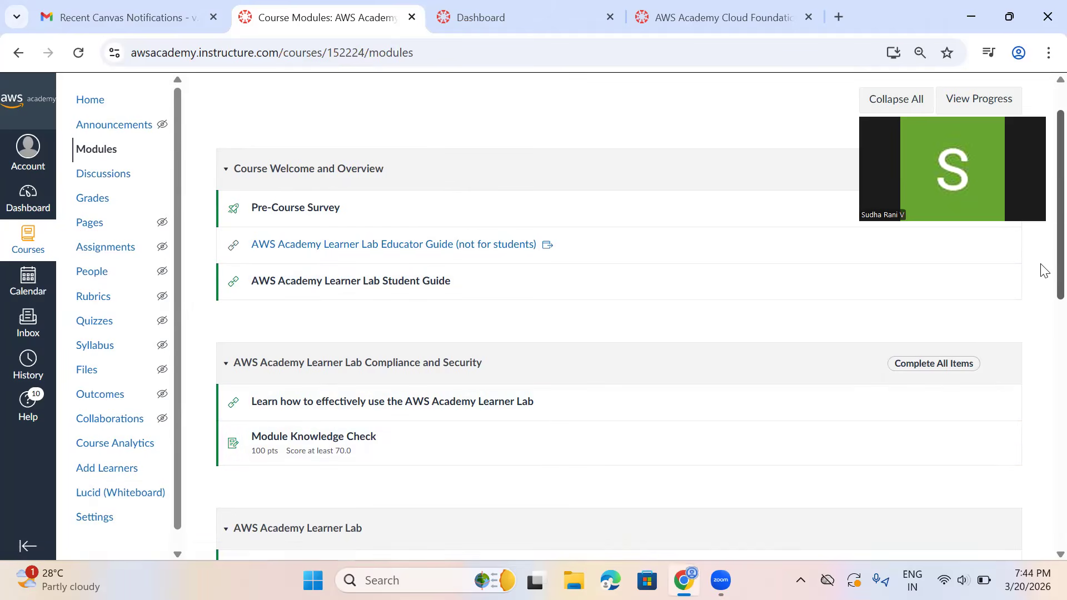
scroll(1043, 272, down, 3)
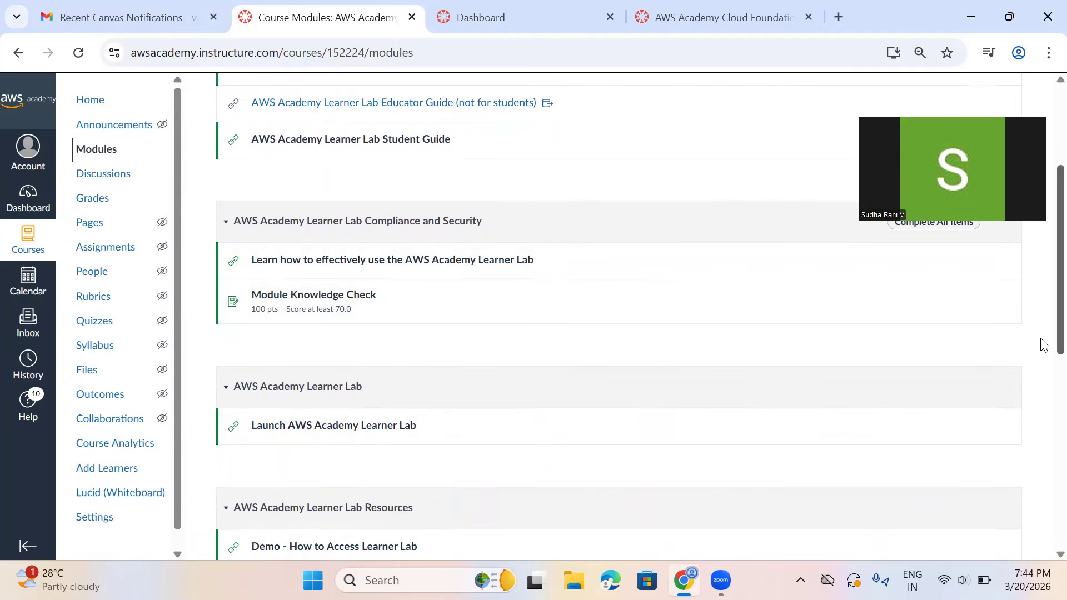
scroll(1041, 345, down, 3)
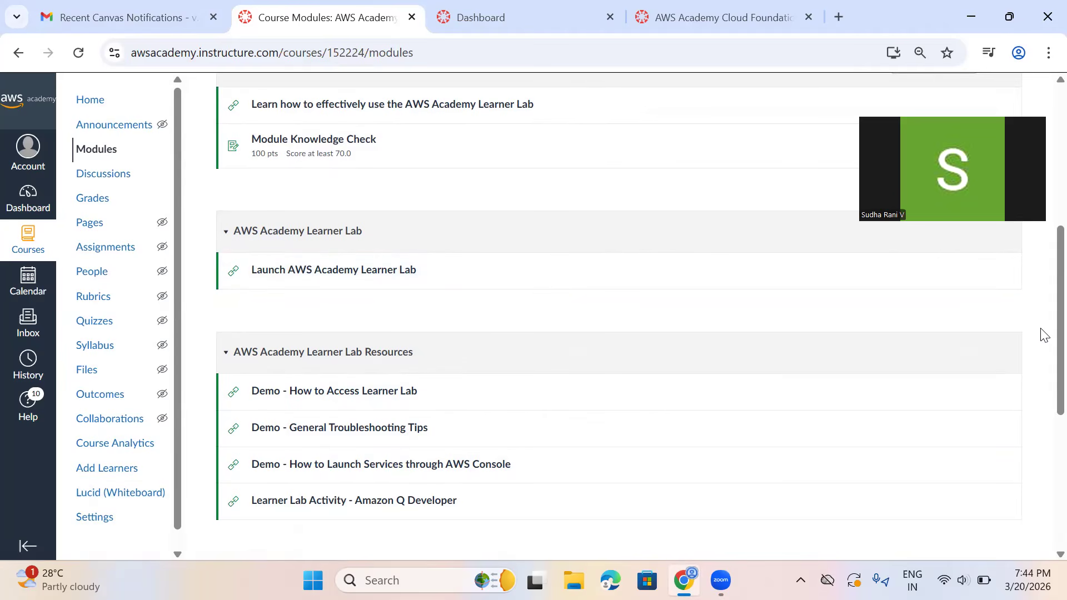
scroll(1041, 367, down, 2)
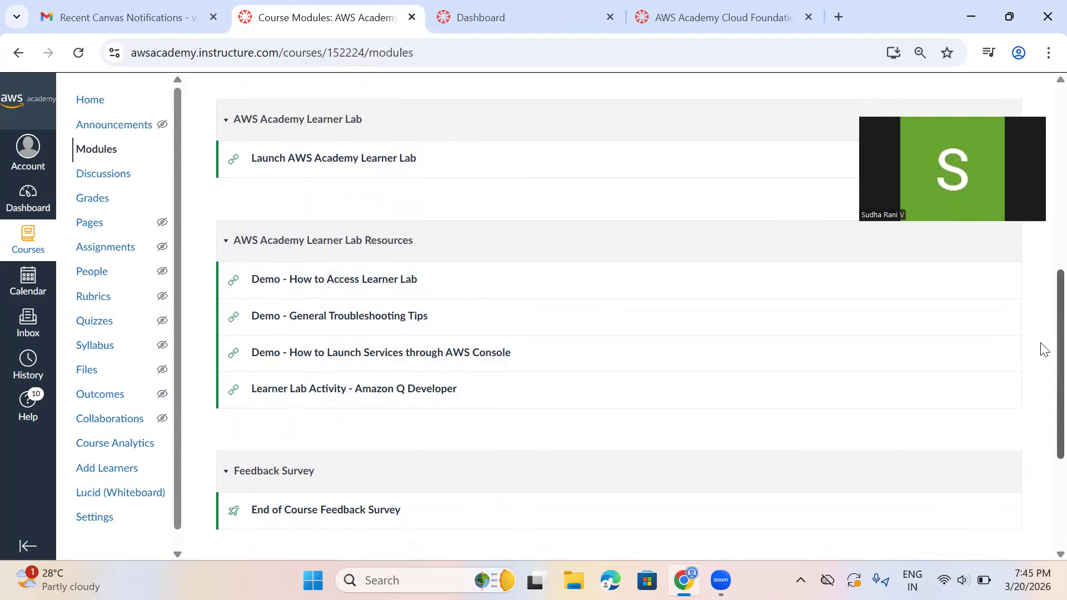
scroll(1043, 389, down, 3)
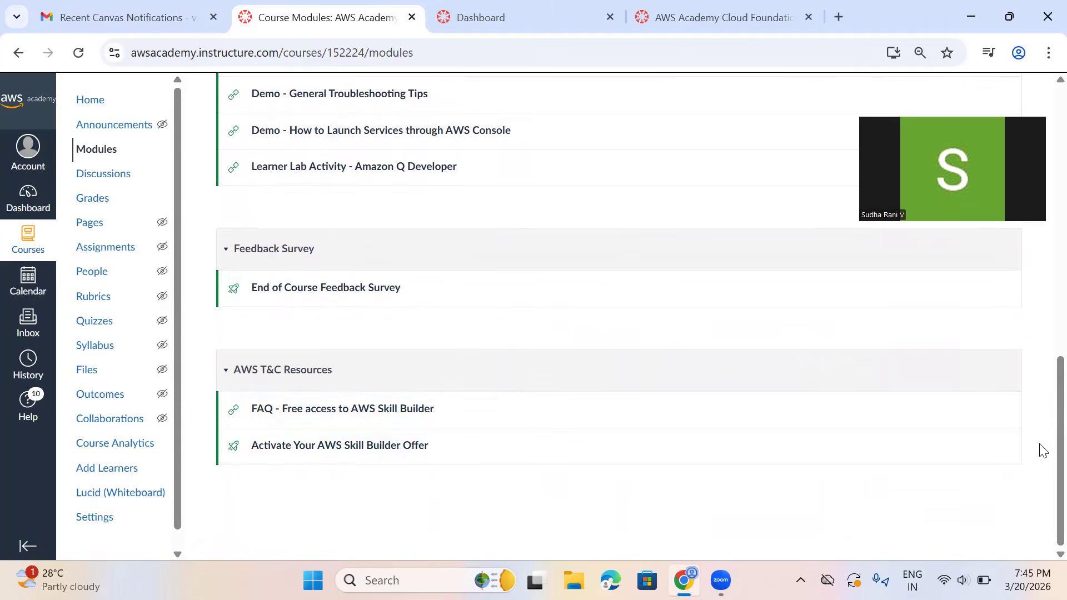
drag(1041, 456, 1040, 93)
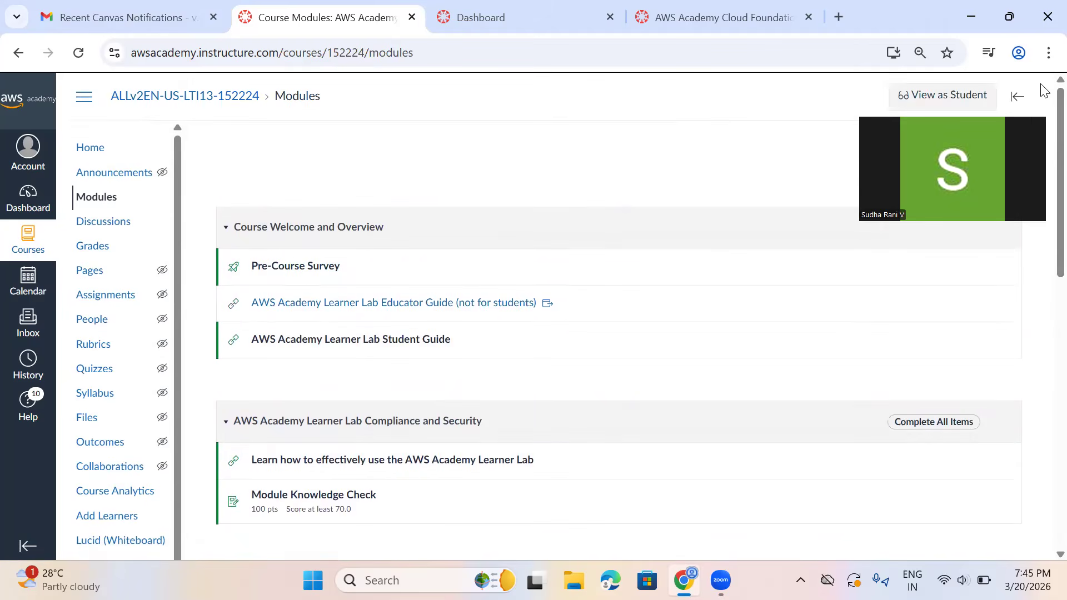
- Open the Pre-Course Survey from the Course Welcome and Overview module and start its preview
click(291, 269)
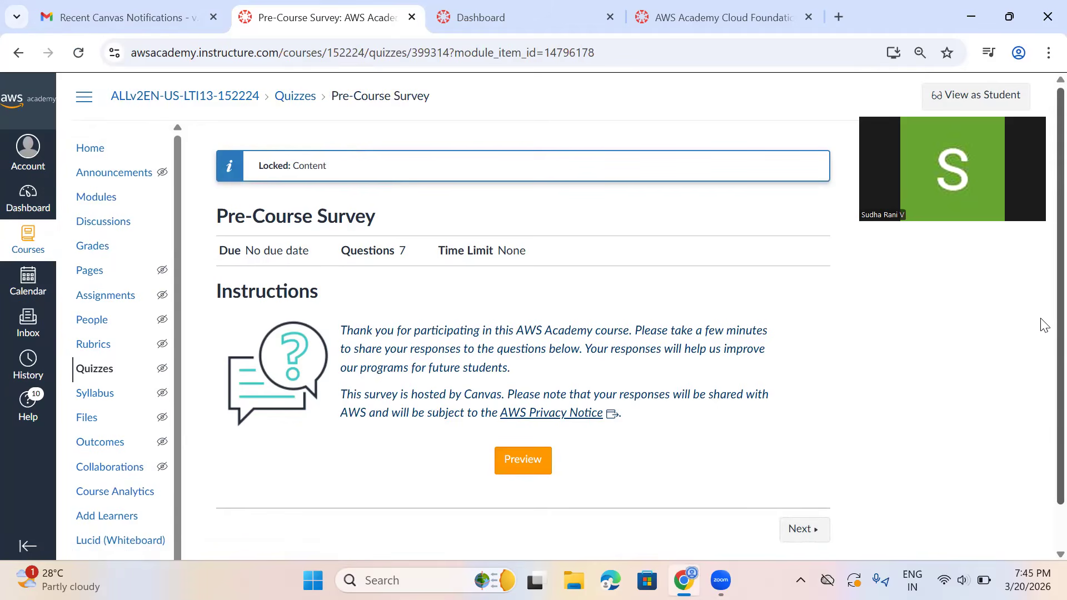
scroll(1043, 342, down, 1)
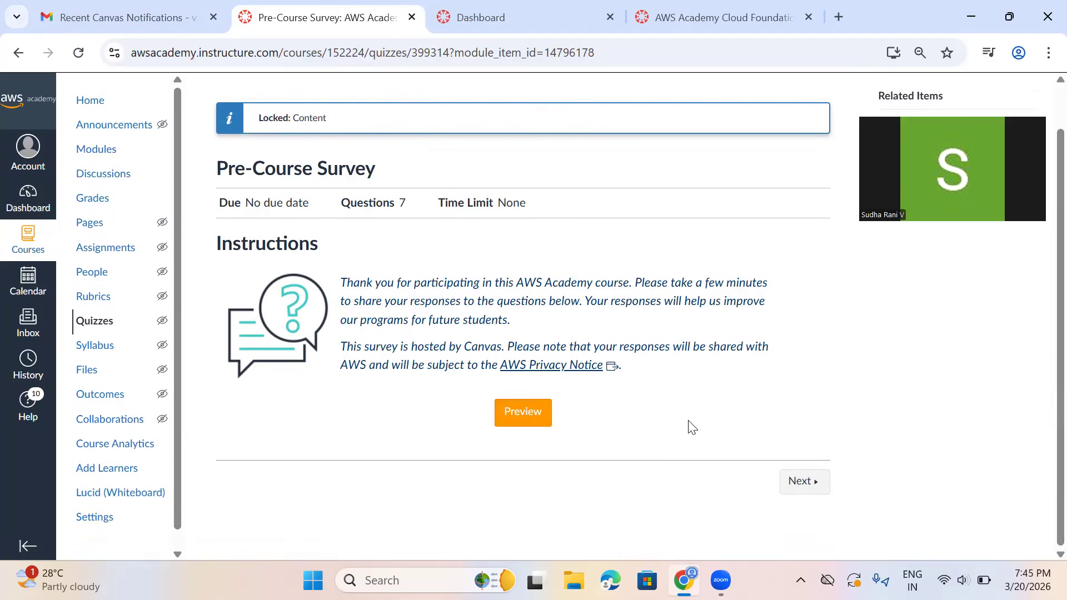
click(523, 424)
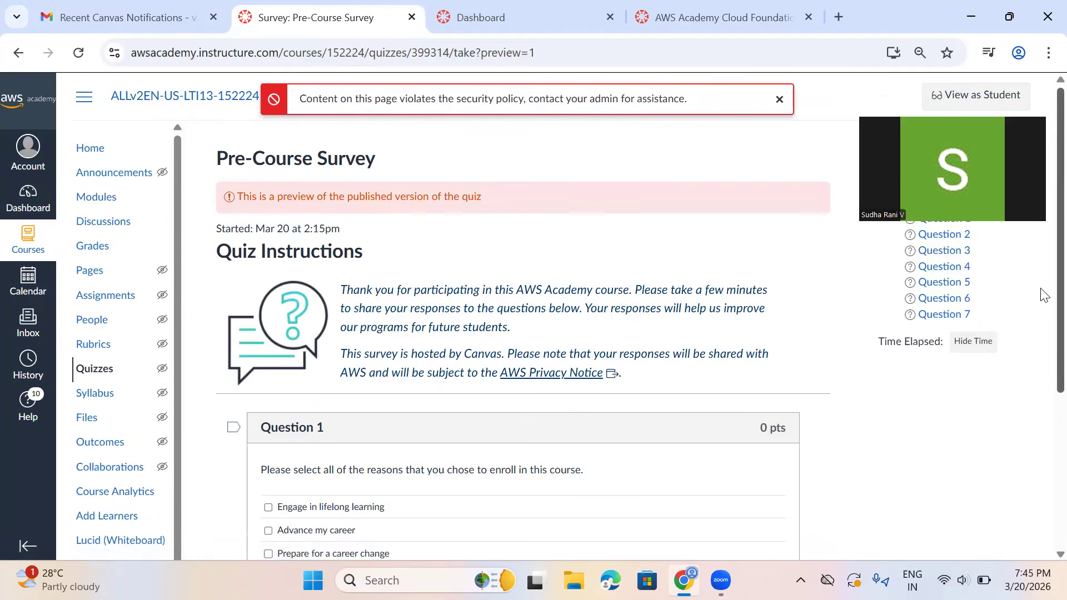
- Answer Question 1 with "Advance my career" and Question 2 with "I am somewhat familiar with cloud computing technology", advancing to Question 3
scroll(1042, 403, down, 3)
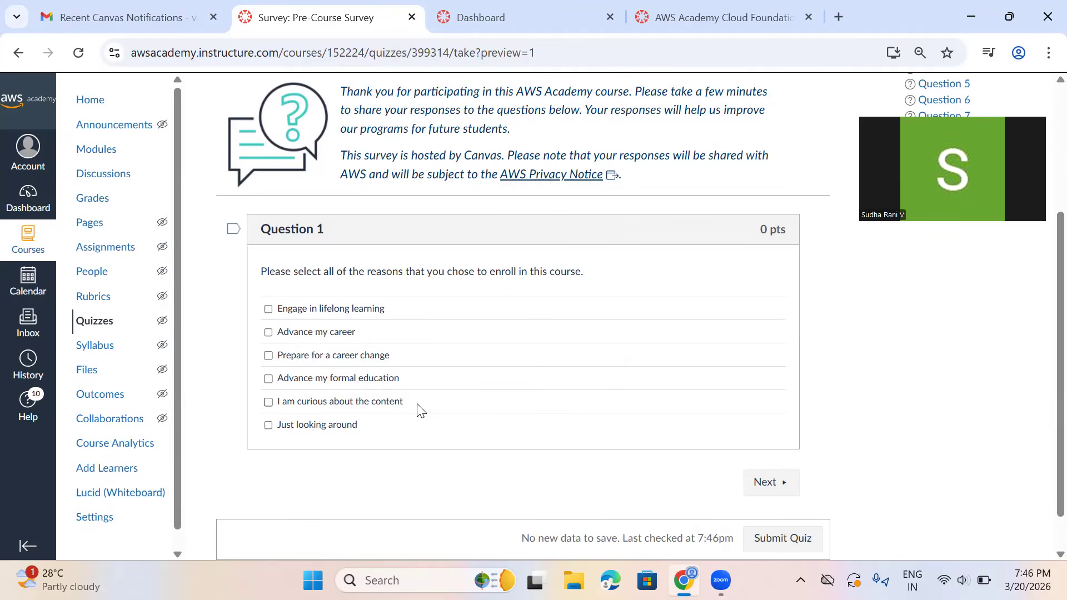
click(268, 334)
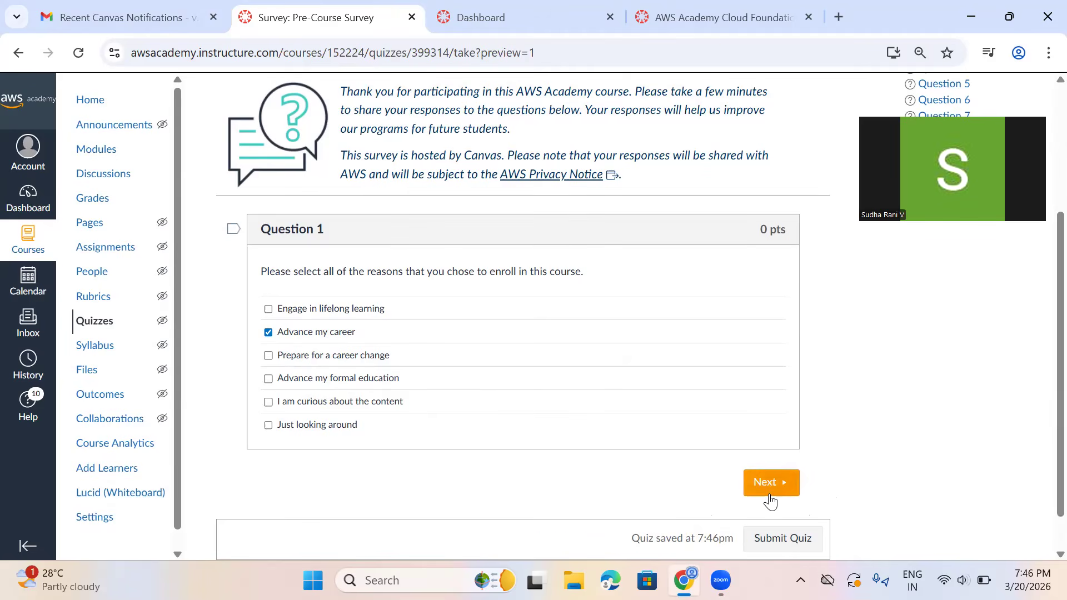
click(762, 489)
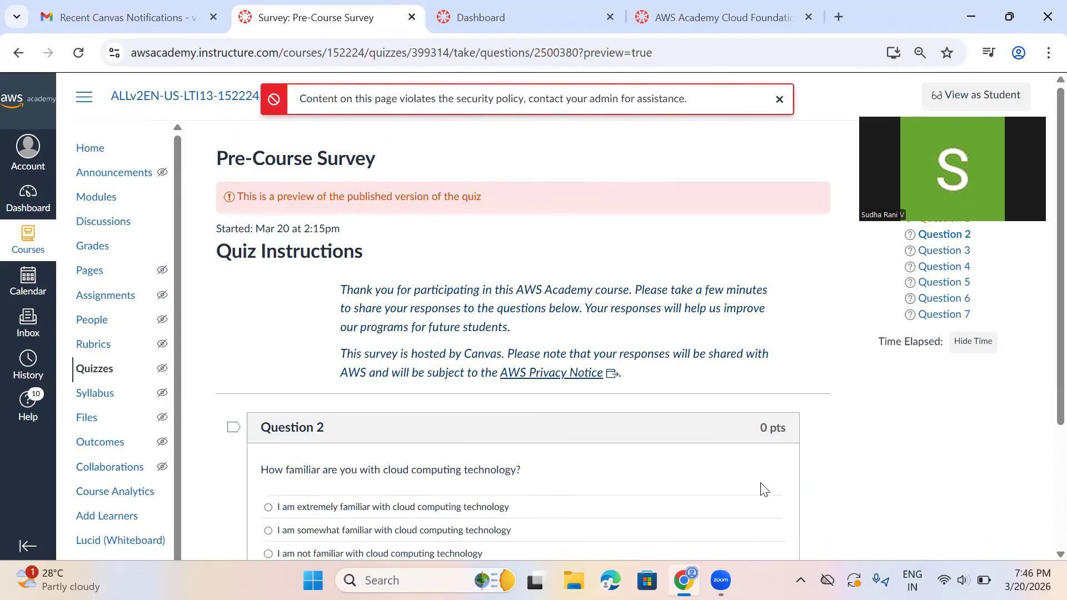
scroll(1042, 366, down, 1)
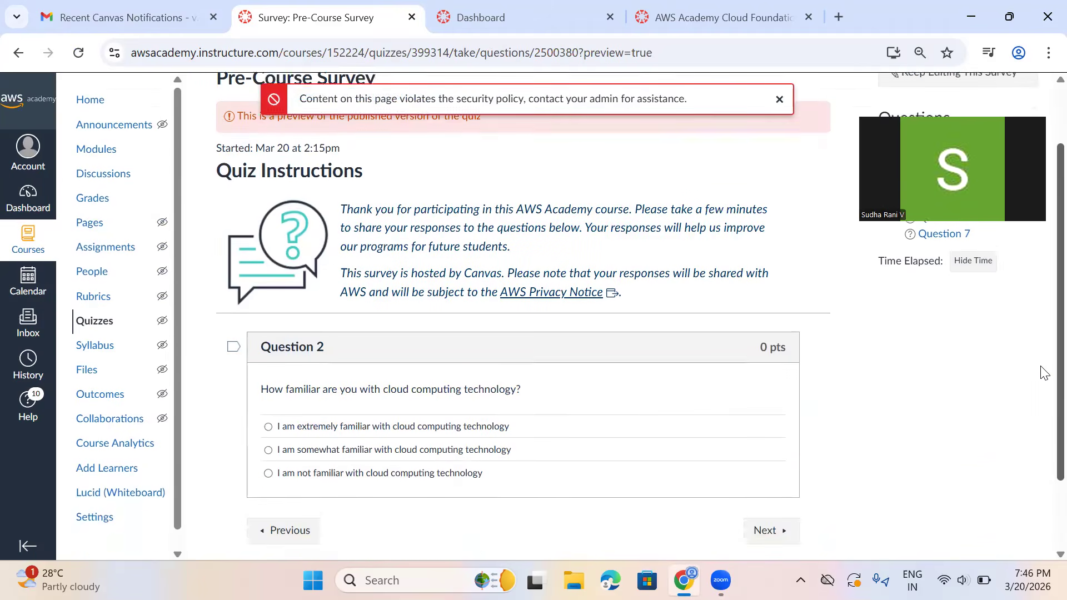
scroll(1042, 366, down, 1)
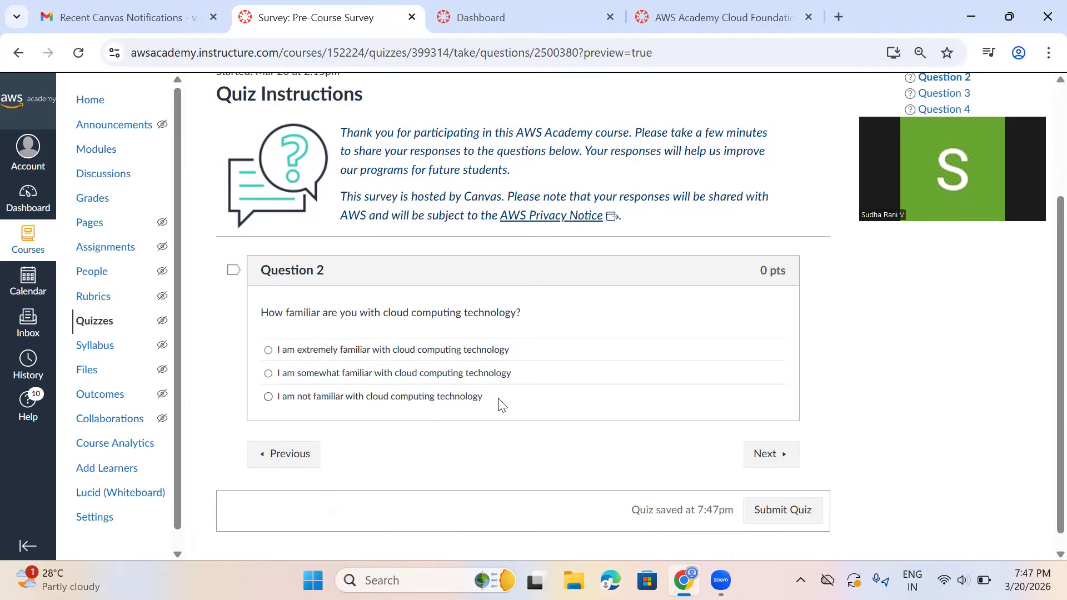
click(268, 374)
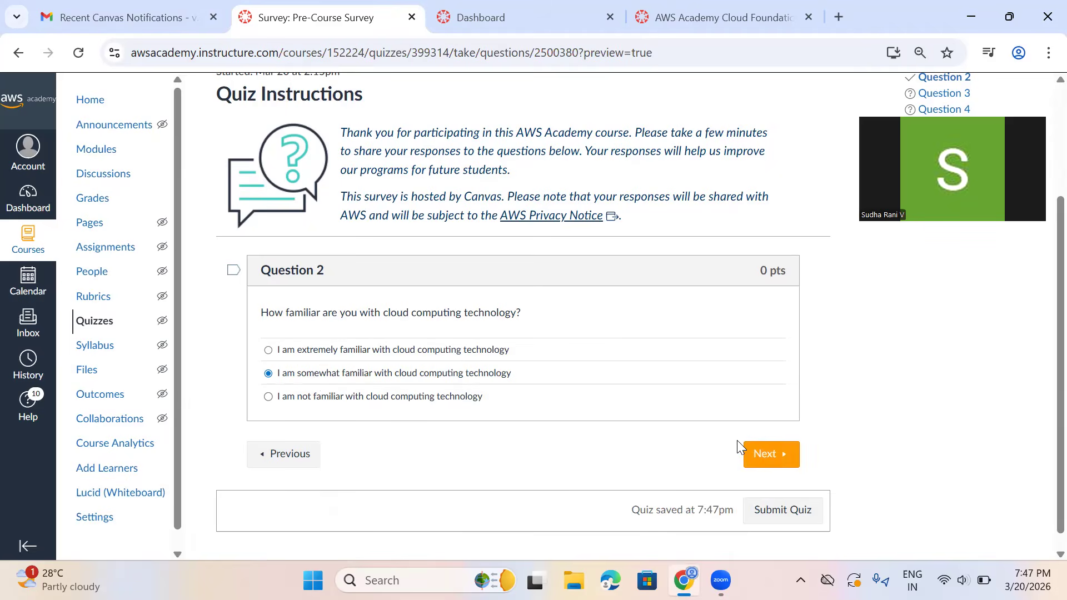
click(776, 463)
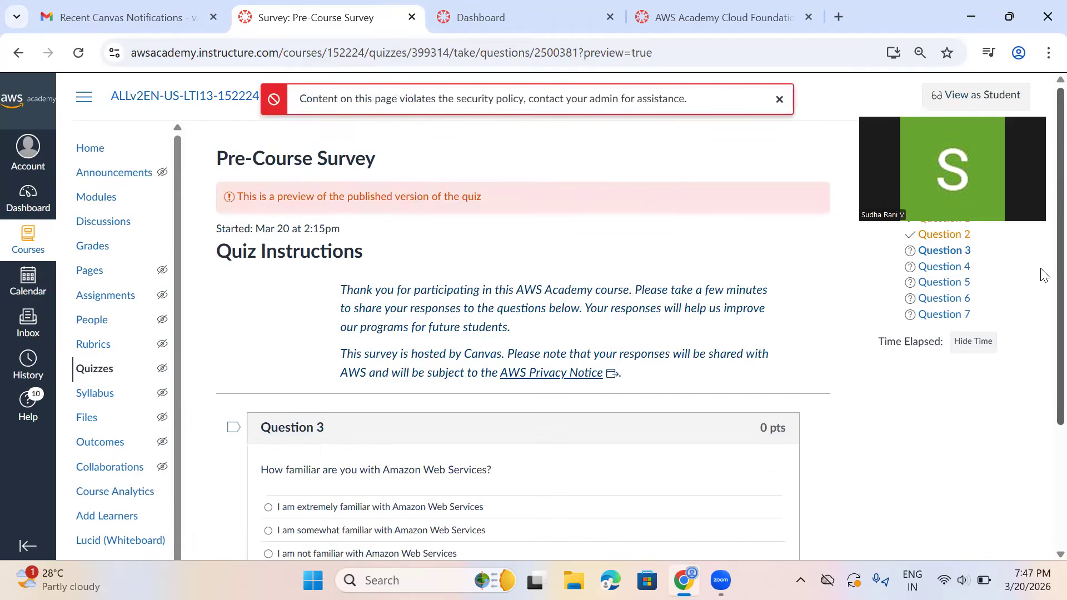
- Answer Questions 3 and 4 with "I am somewhat familiar with Amazon Web Services" and "I do not plan to complete the whole course", advancing to Question 5
scroll(1044, 274, down, 3)
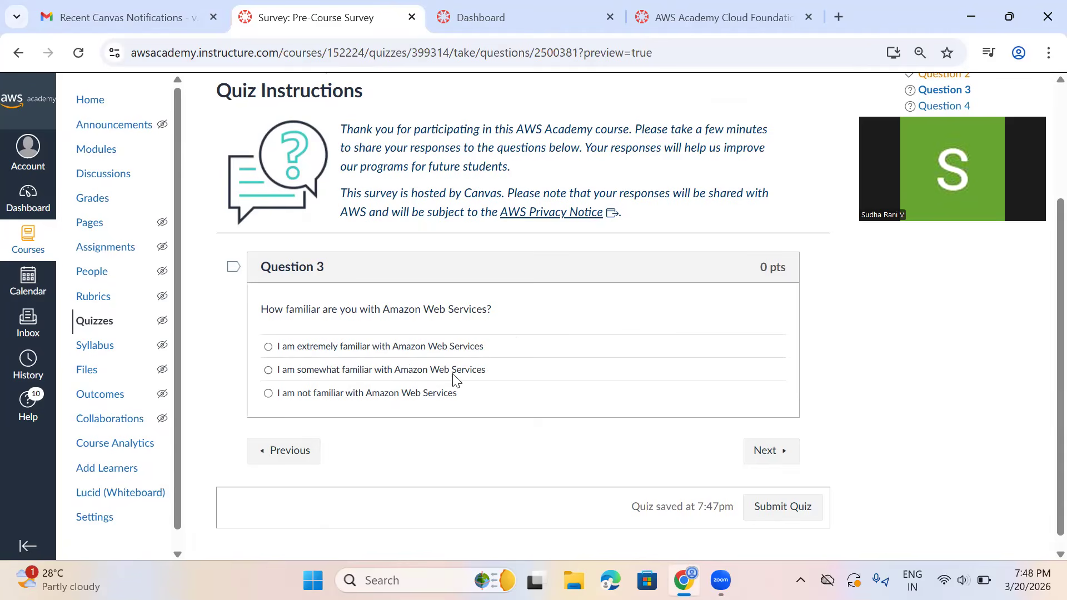
click(268, 371)
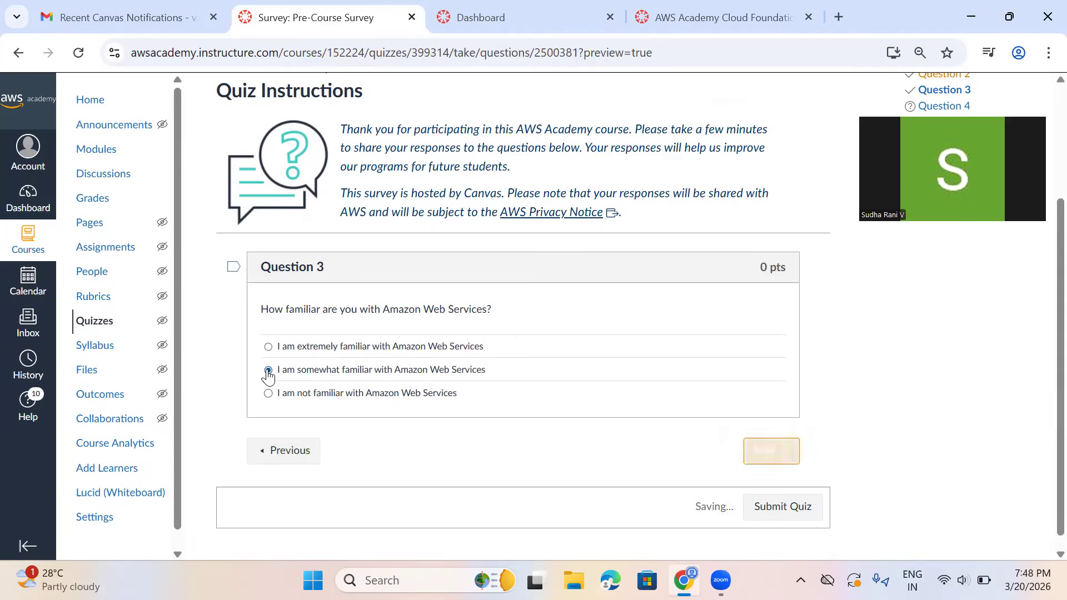
click(772, 451)
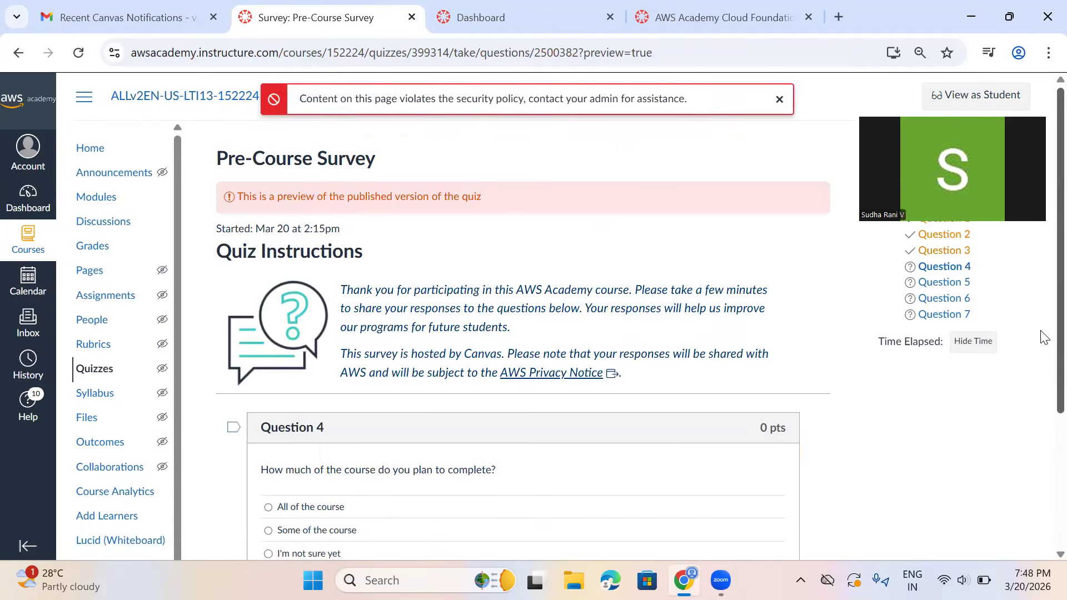
scroll(1041, 412, down, 3)
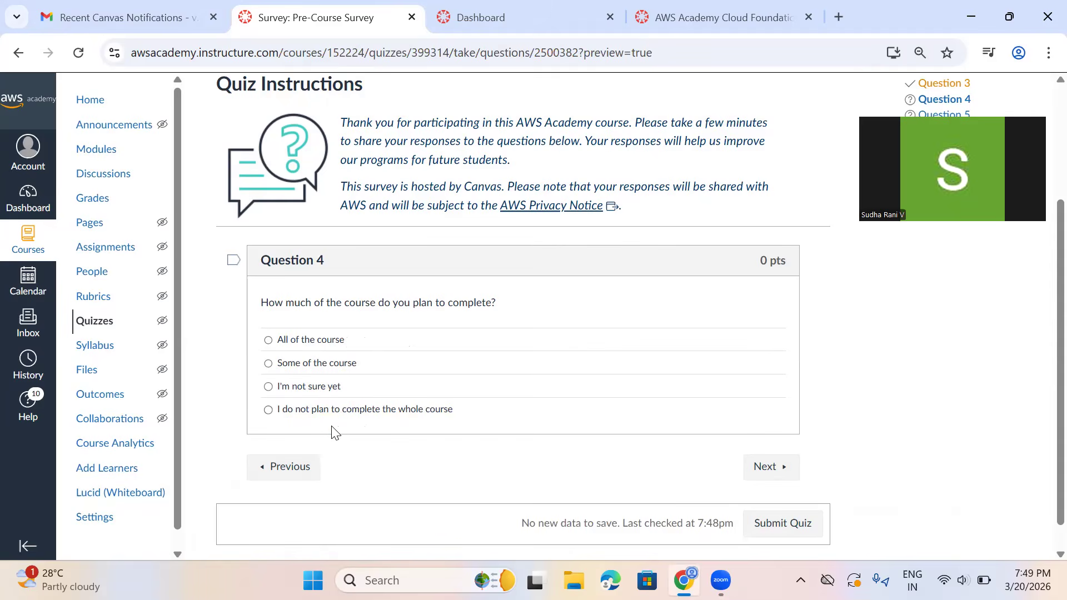
click(268, 412)
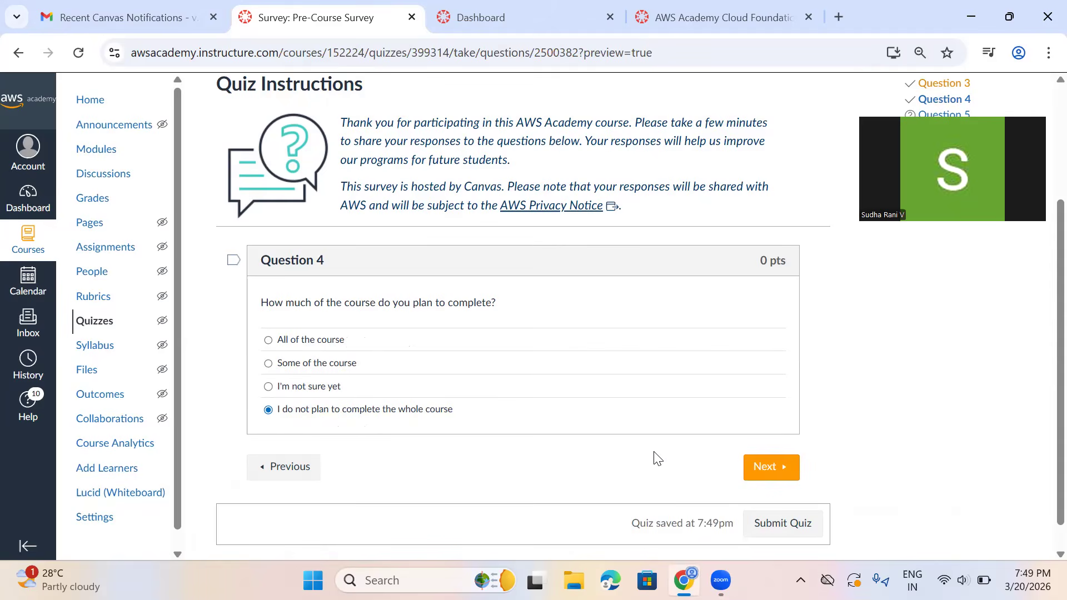
click(761, 476)
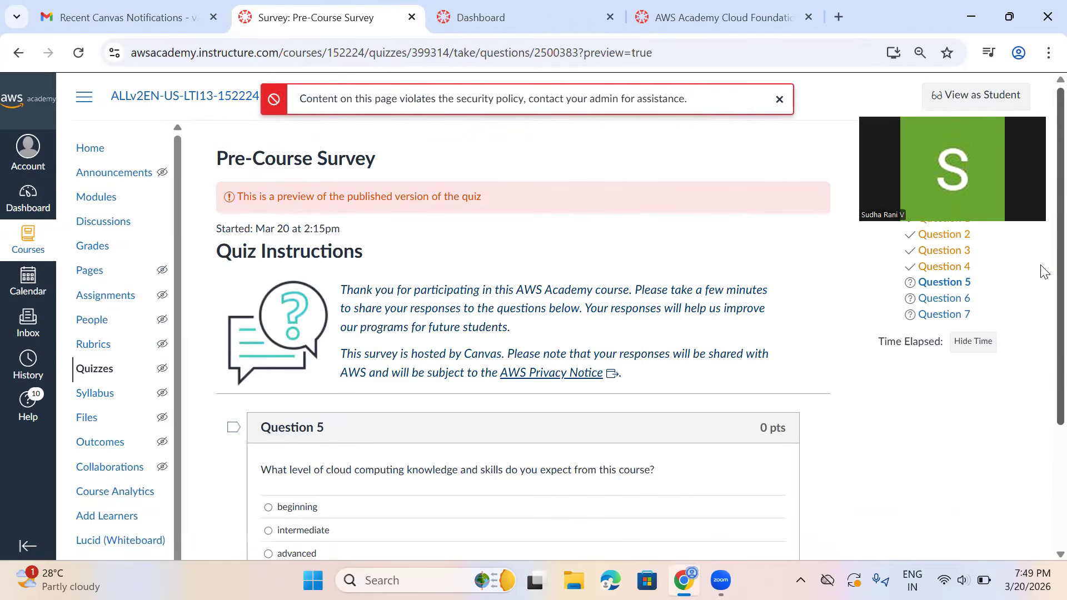
- Answer Question 5 with "intermediate" and Question 6 with "I do not plan to sign up for certification testing", advancing to Question 7
scroll(1040, 269, down, 3)
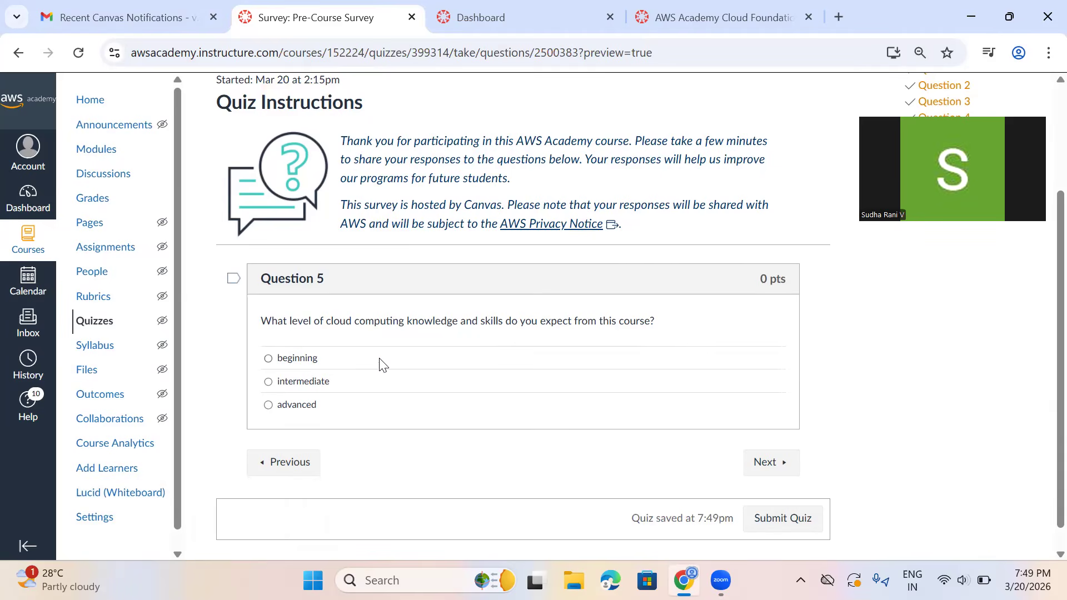
click(268, 382)
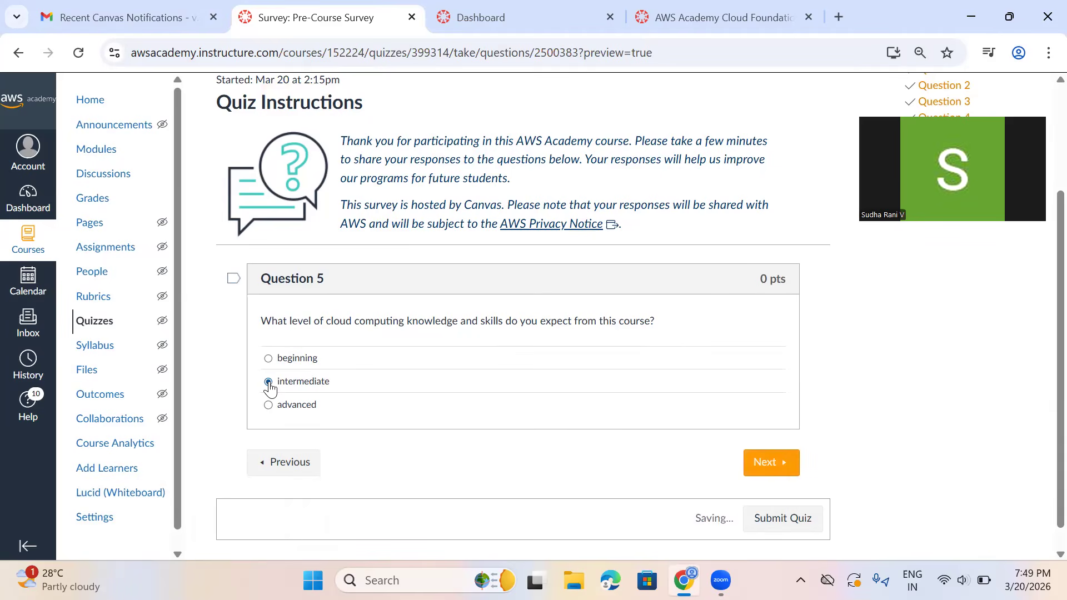
click(764, 470)
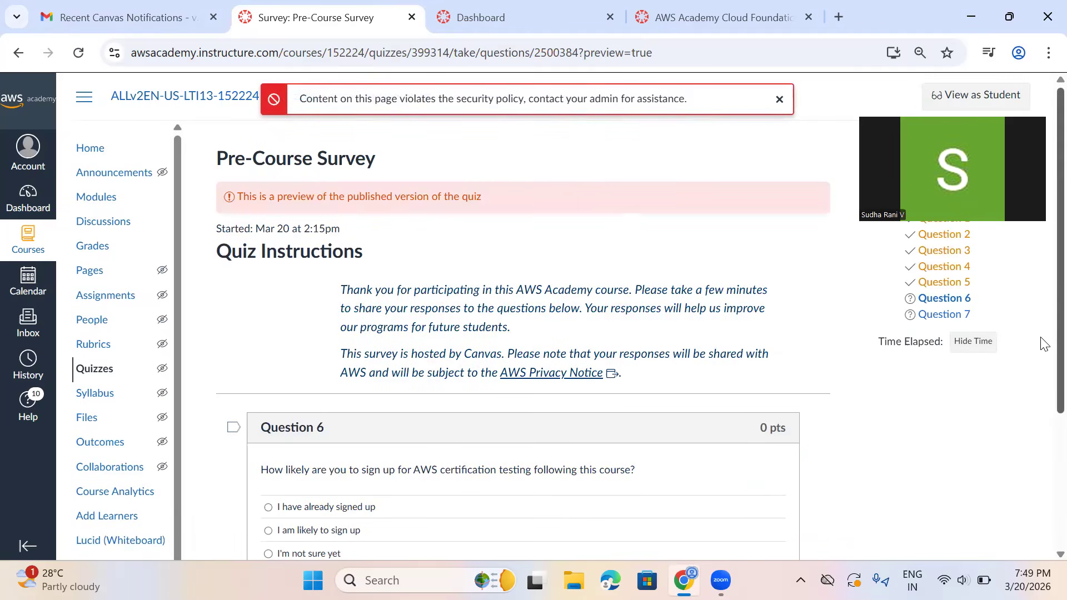
scroll(1042, 389, down, 3)
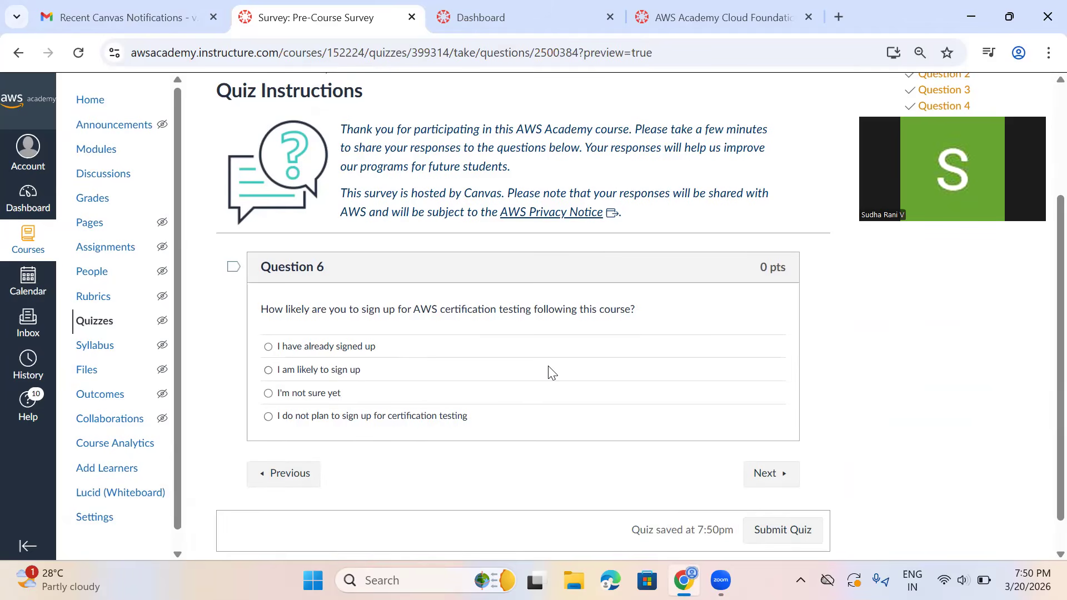
click(269, 418)
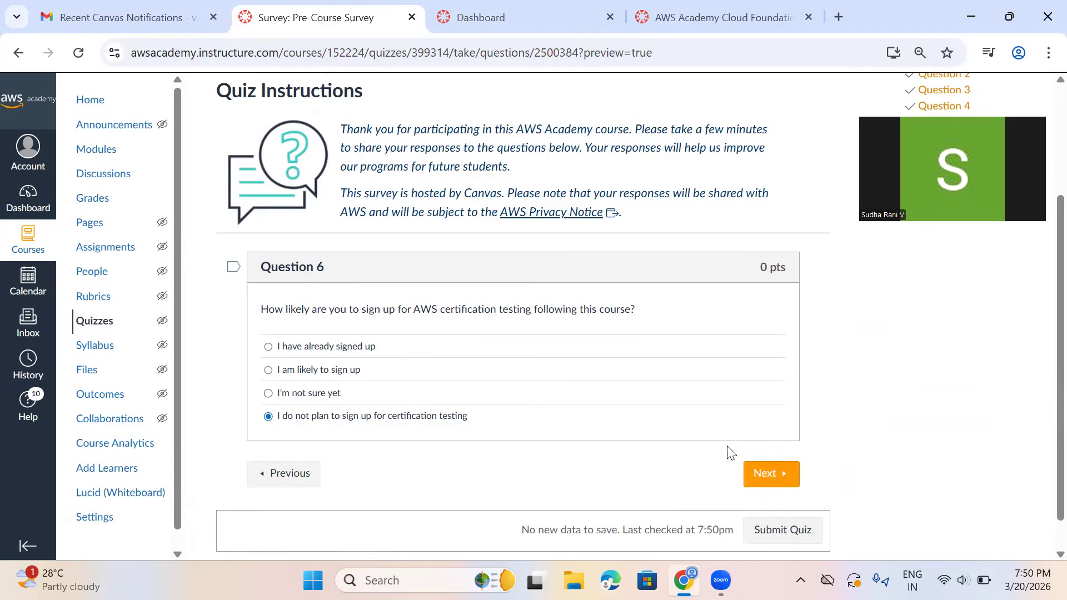
click(769, 479)
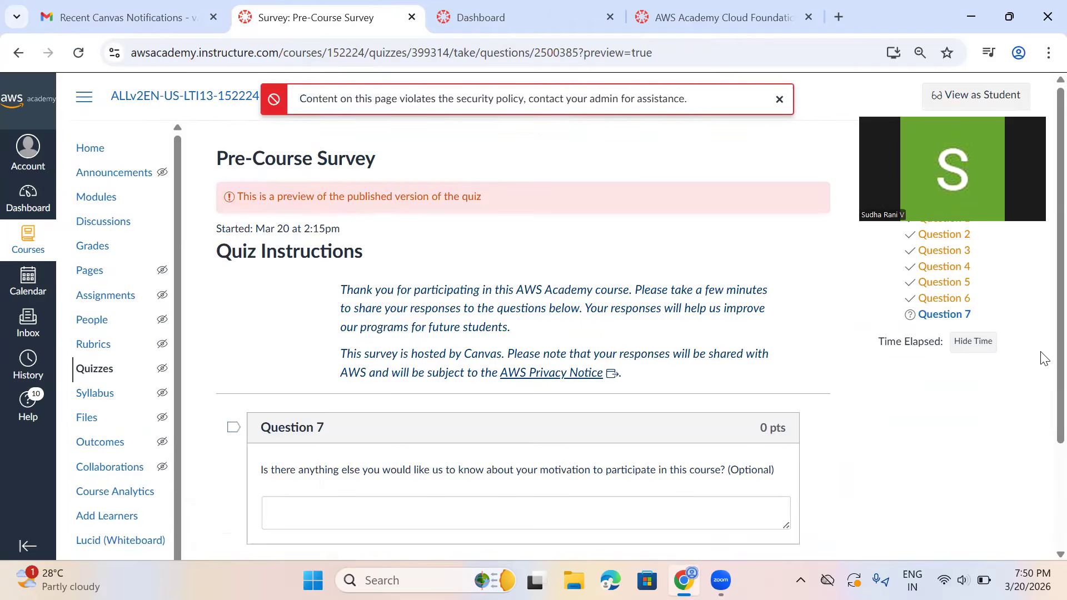
- Begin the optional Question 7 answer with the text "Cloud computing is very useful and treding course"
scroll(1042, 361, down, 4)
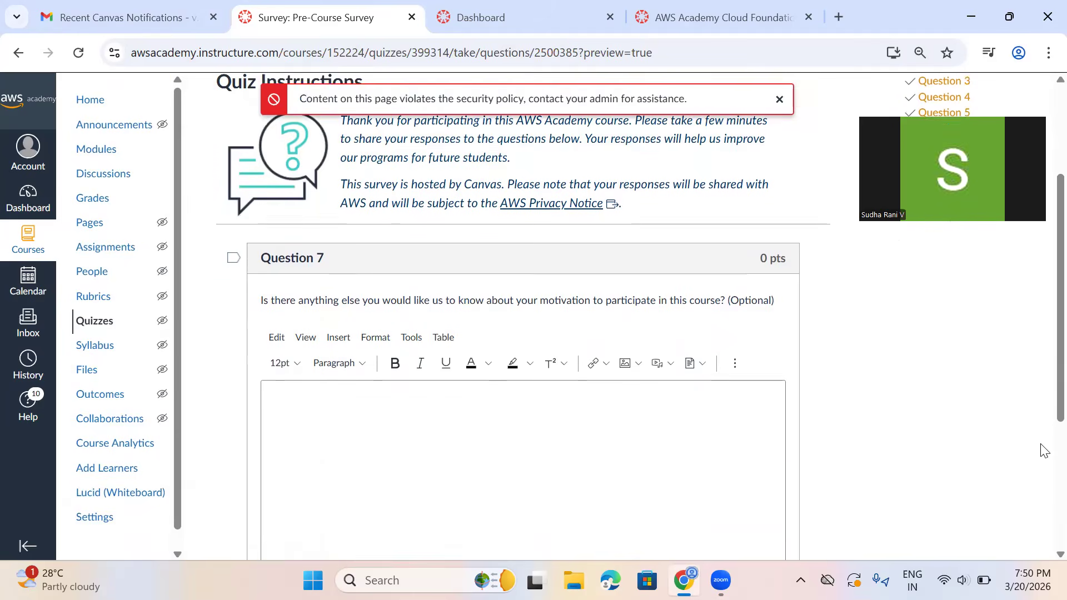
scroll(1043, 453, down, 1)
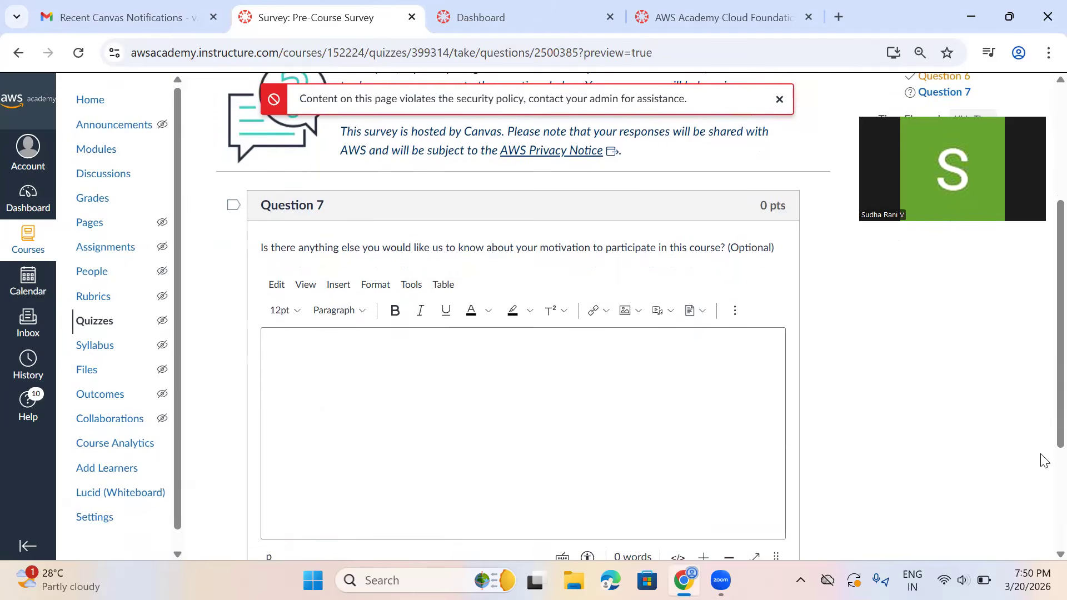
click(767, 410)
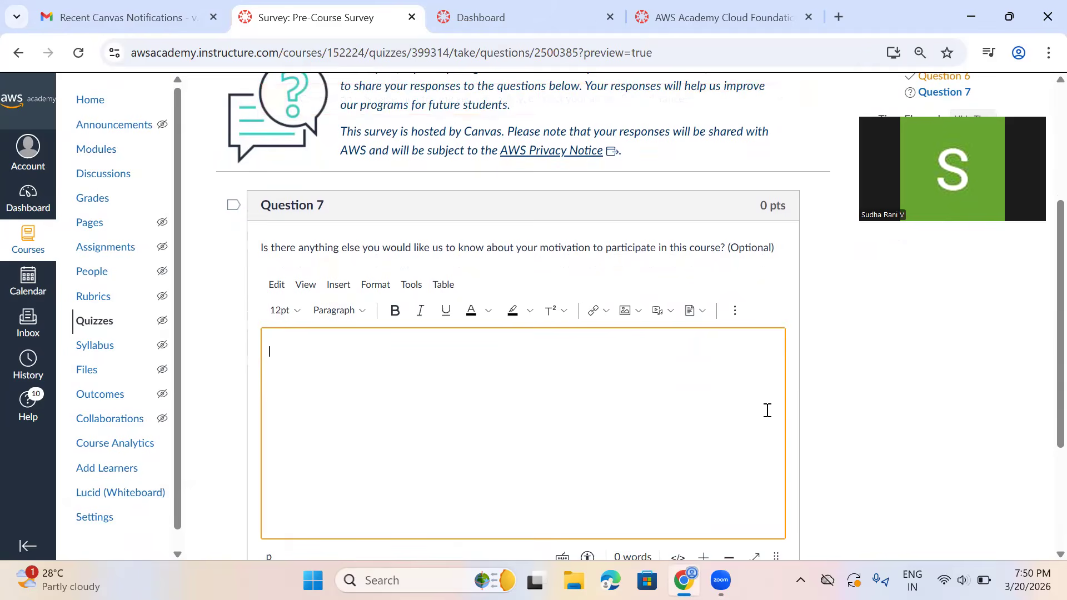
text(Clo)
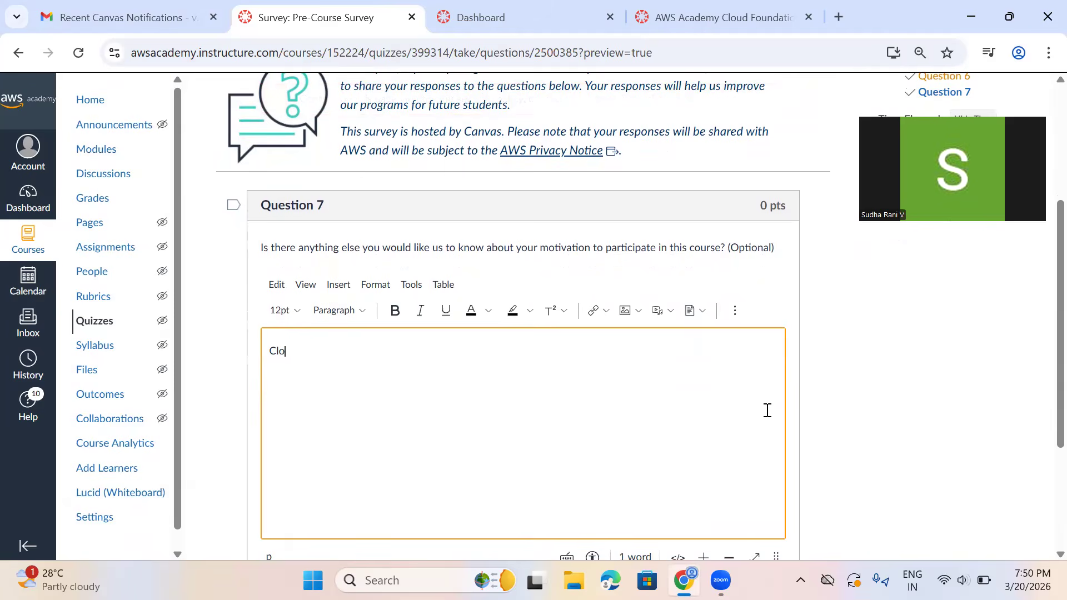
text(ud comput)
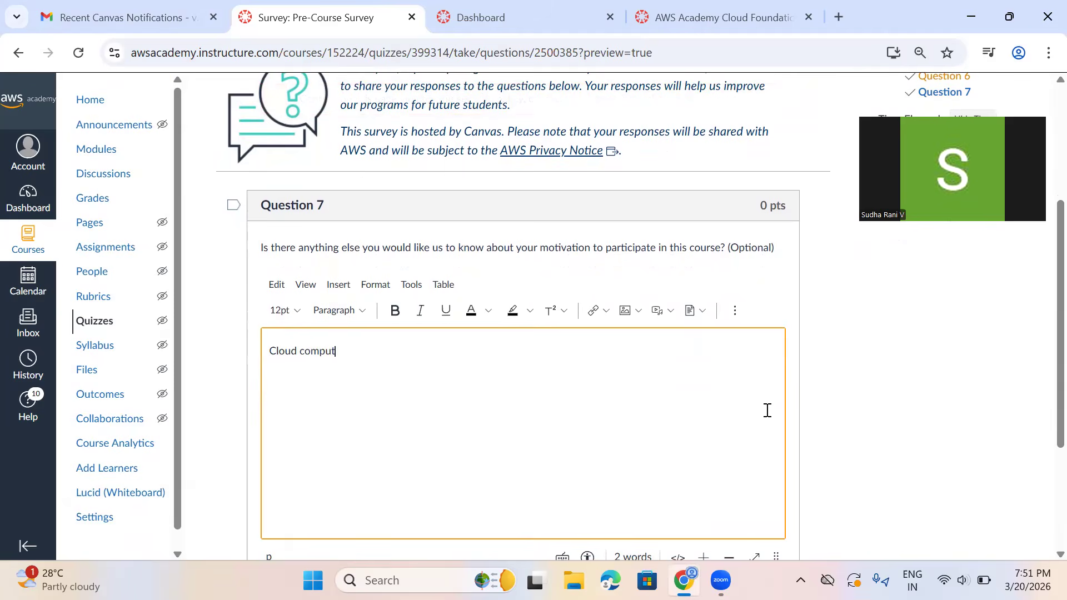
text(ing is very useful and tr)
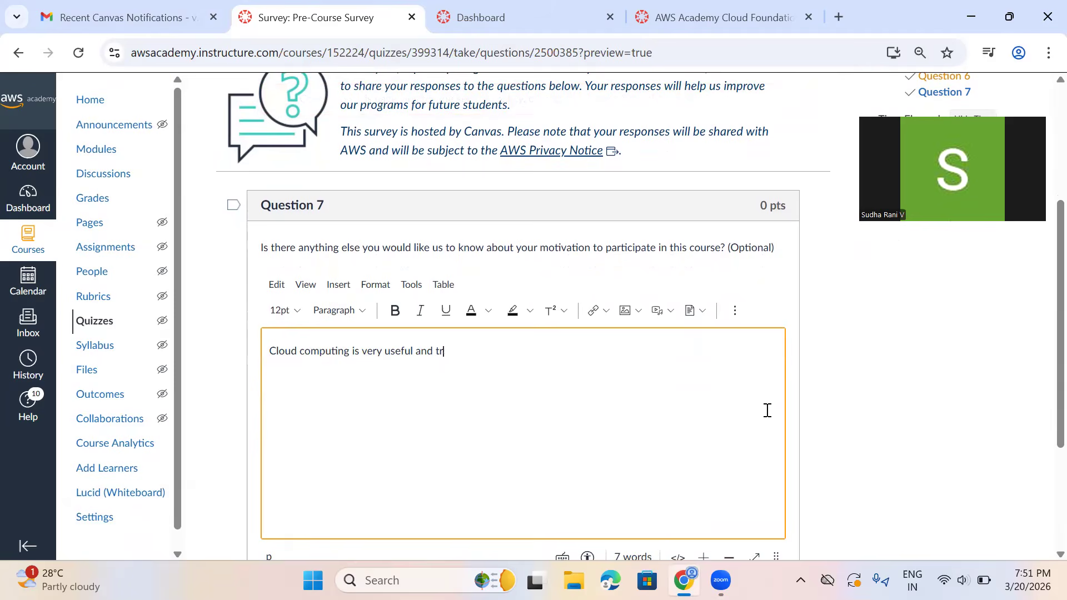
text(eding course)
- Correct the misspelled word "treding" in the Question 7 answer to the suggested spelling "trending"
click(448, 354)
double_click(449, 354)
right_click(449, 358)
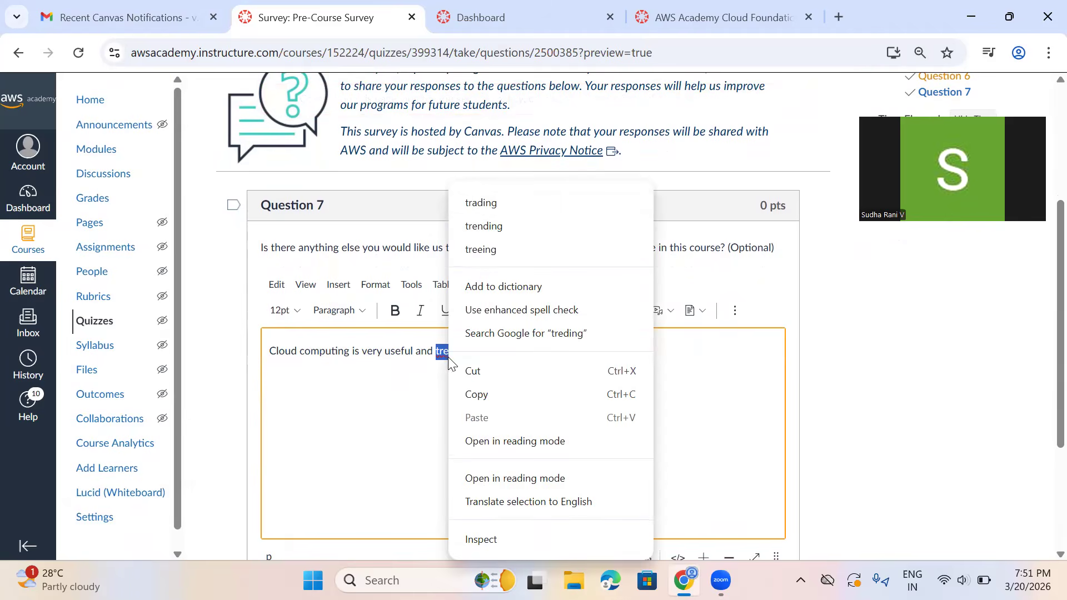
click(506, 228)
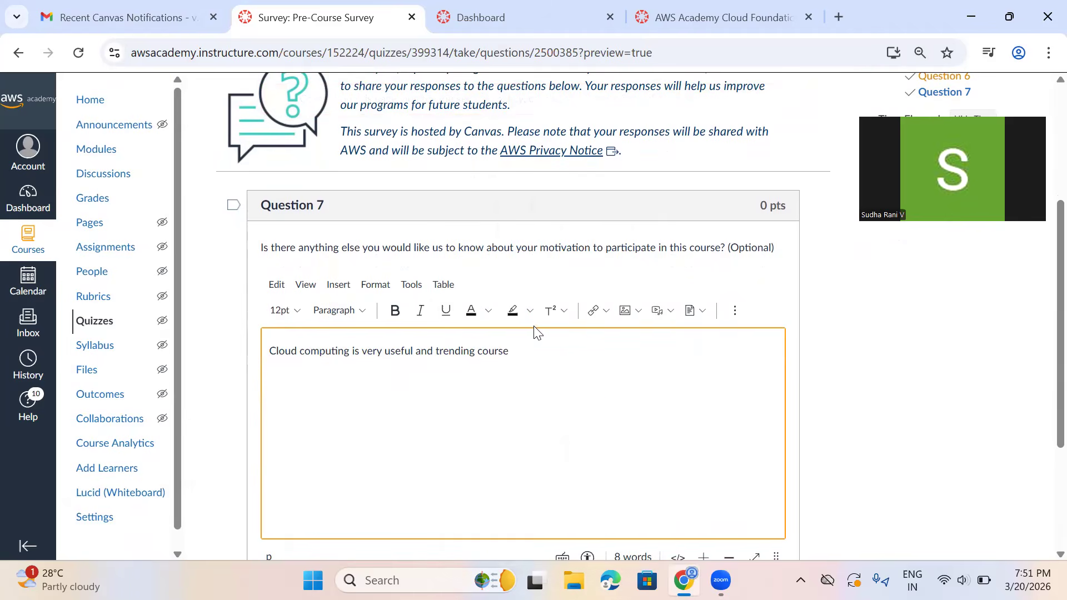
- Complete the Question 7 answer with "for UG and PG students in computer science" and submit the survey
text(for)
text(UG and PG students in computer science)
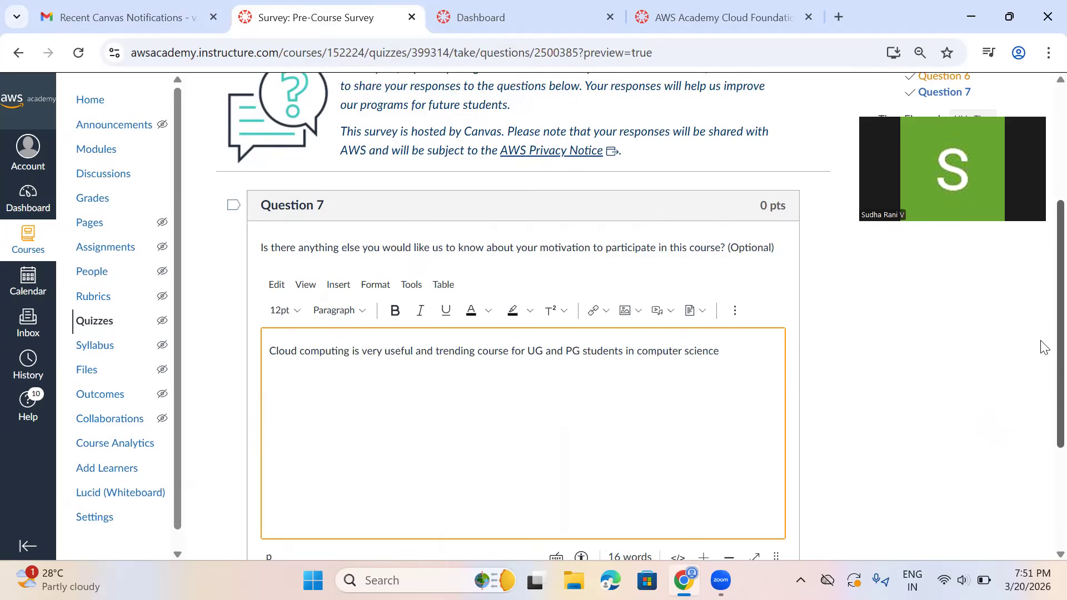
scroll(1044, 389, down, 3)
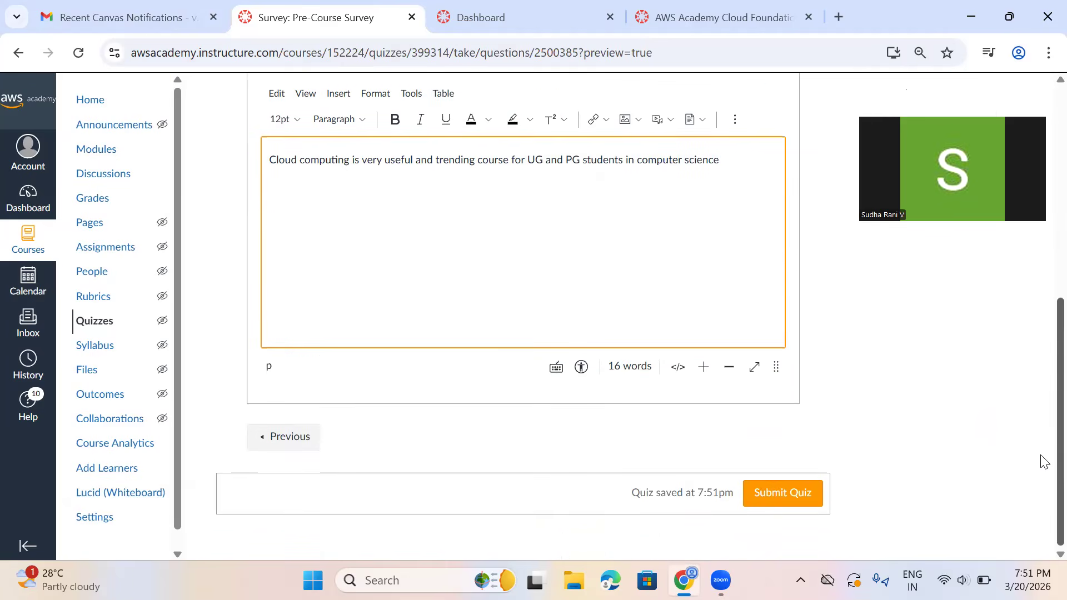
click(802, 497)
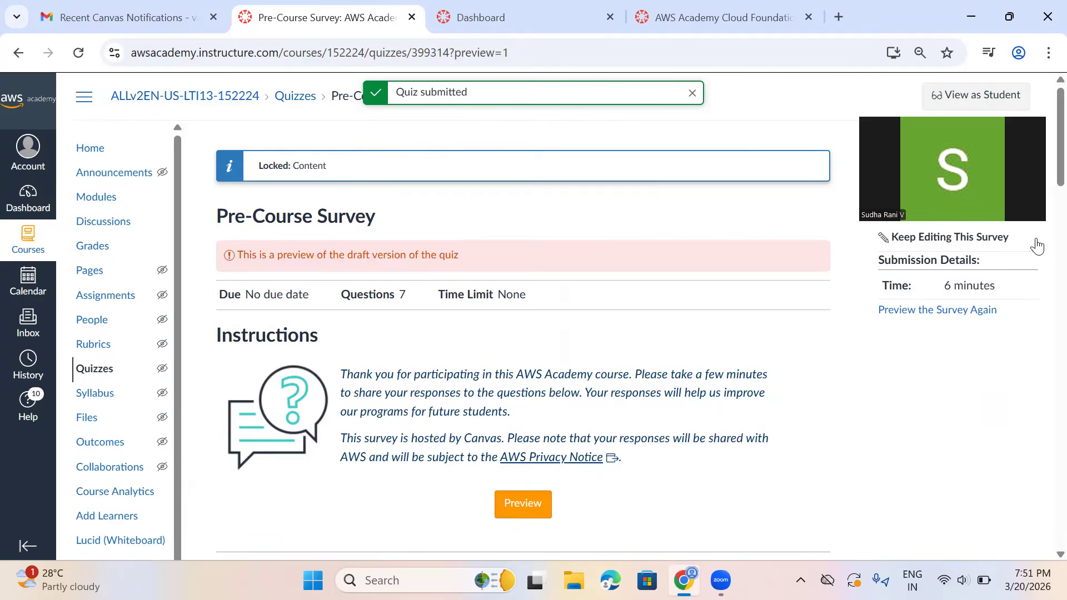
- Review the submitted survey answers and advance past the Educator Guide page to the AWS Academy Learner Lab Student Guide
scroll(1047, 204, down, 6)
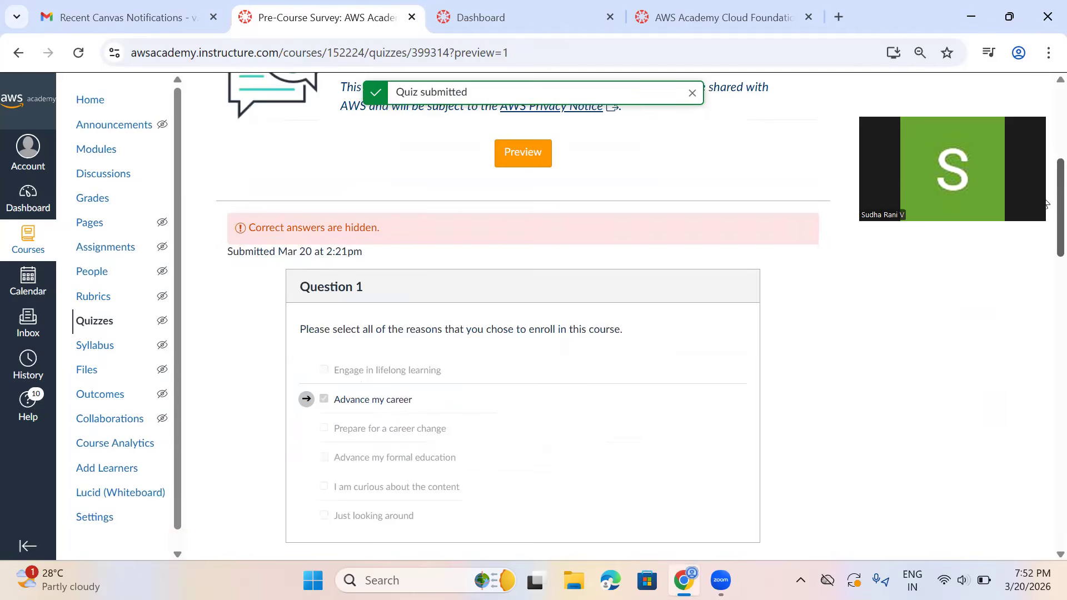
scroll(1047, 204, down, 6)
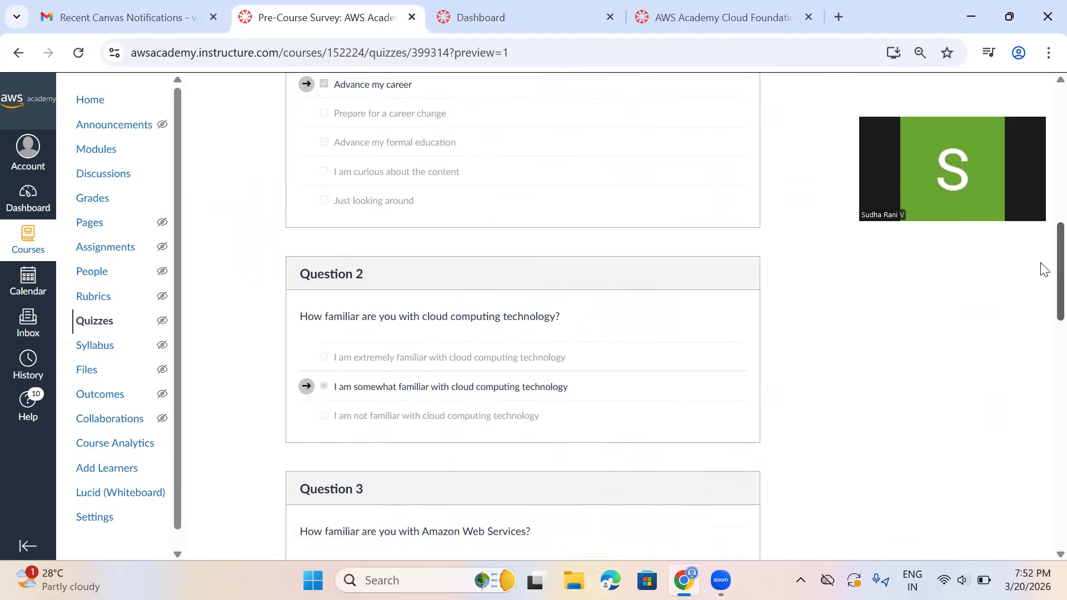
scroll(1044, 286, down, 7)
scroll(1044, 466, down, 3)
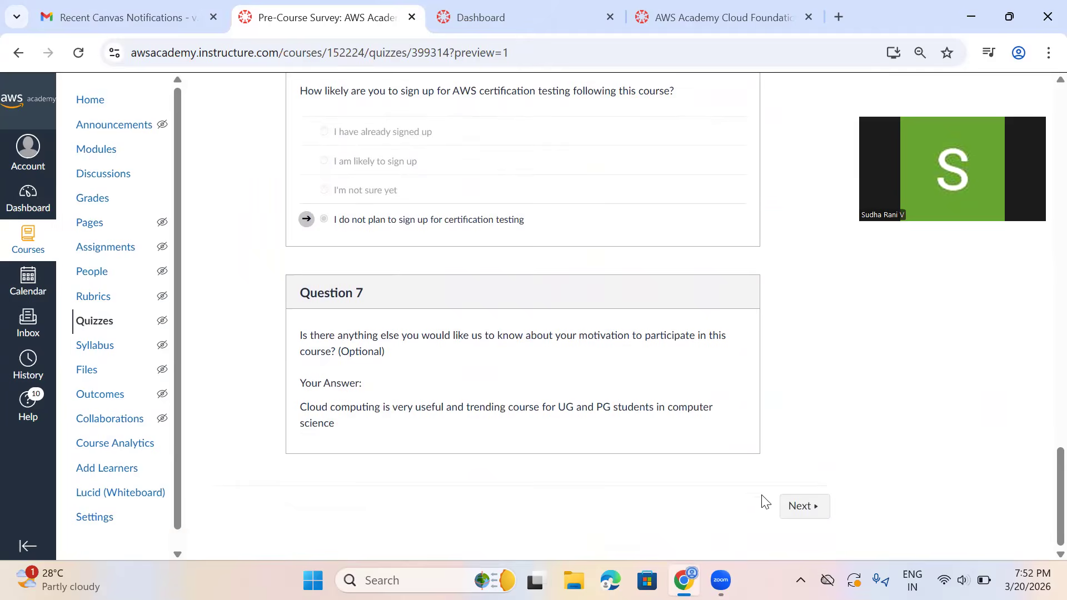
click(795, 503)
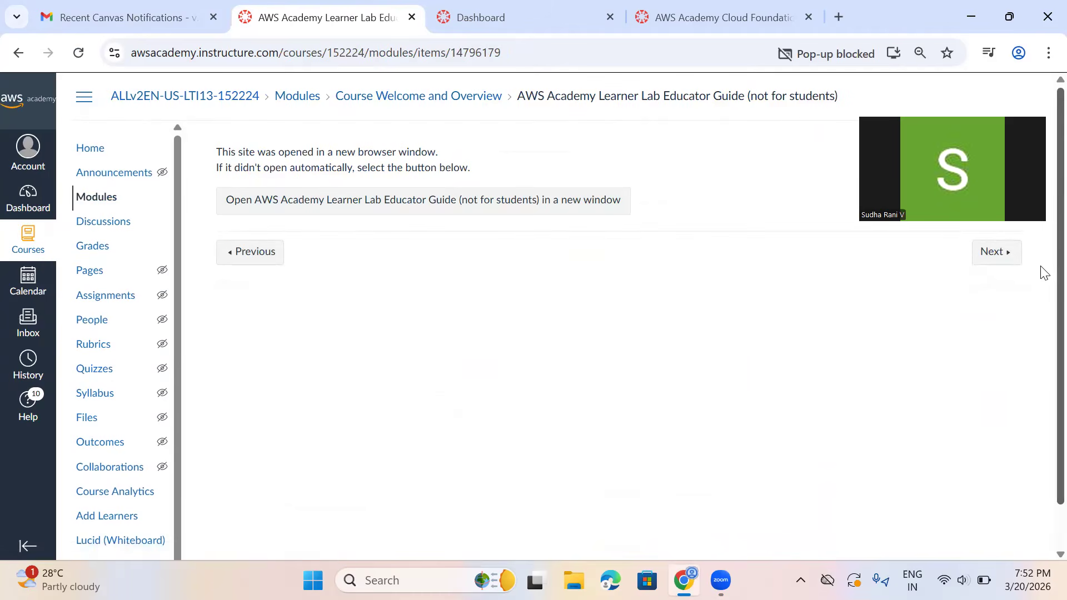
scroll(1043, 272, down, 2)
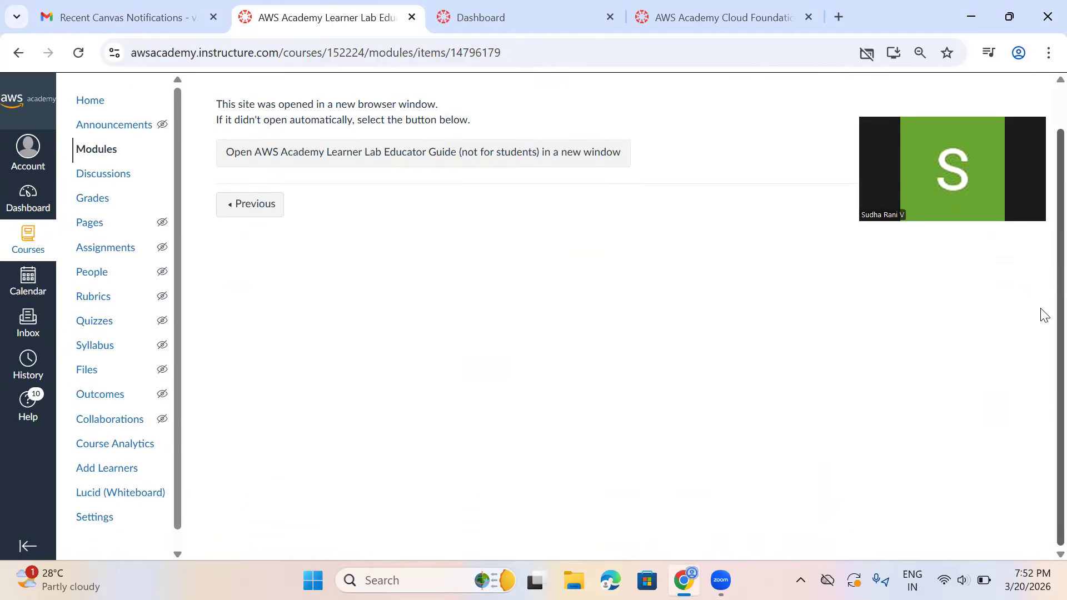
scroll(1041, 309, up, 2)
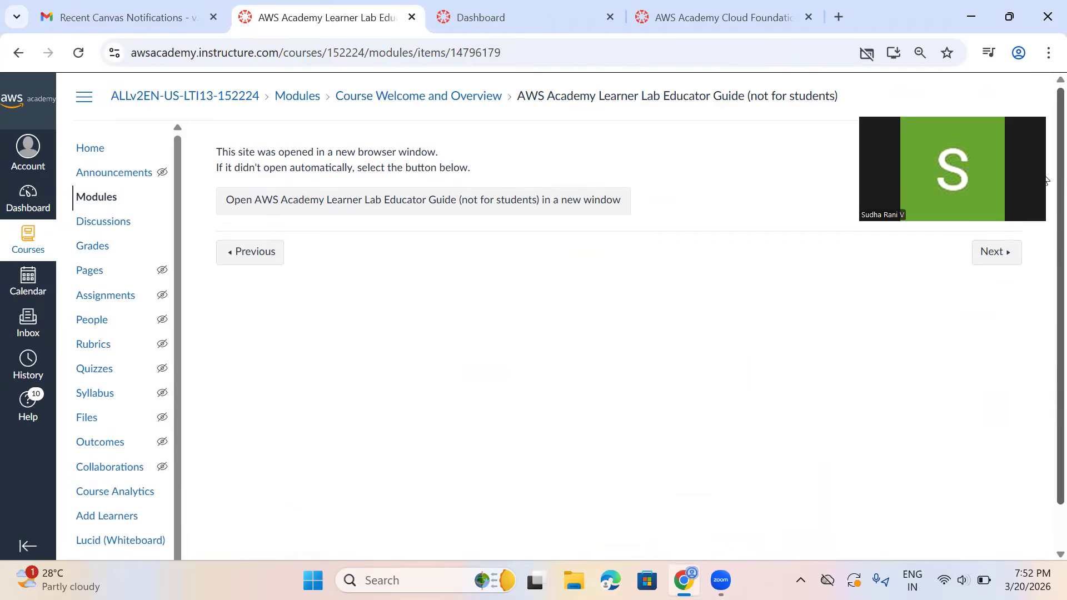
click(992, 261)
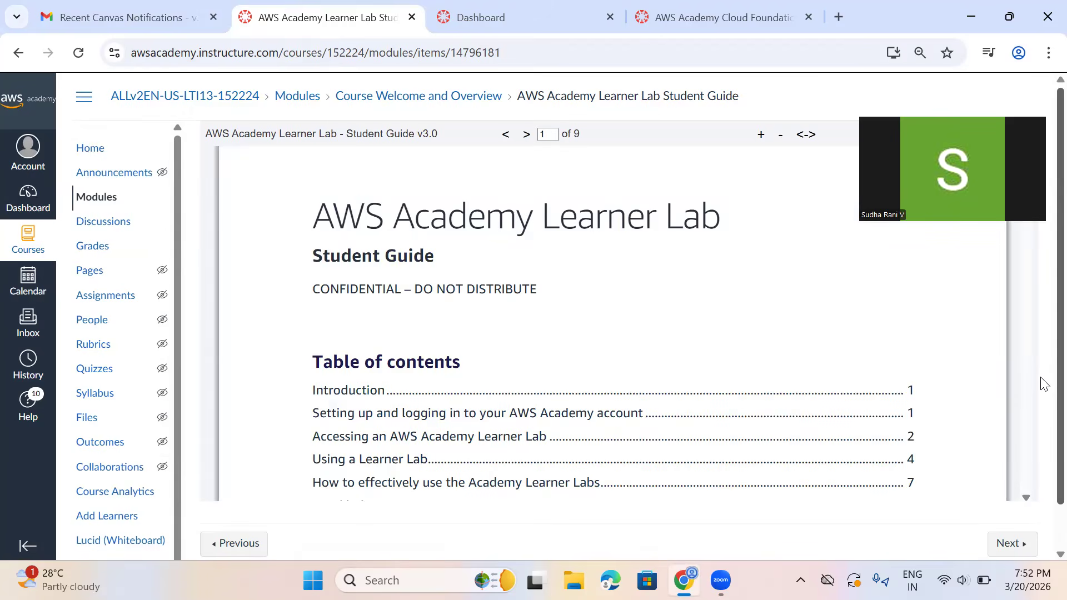
- Examine the Student Guide's opening page, including its table of contents and Introduction section
scroll(1043, 383, down, 1)
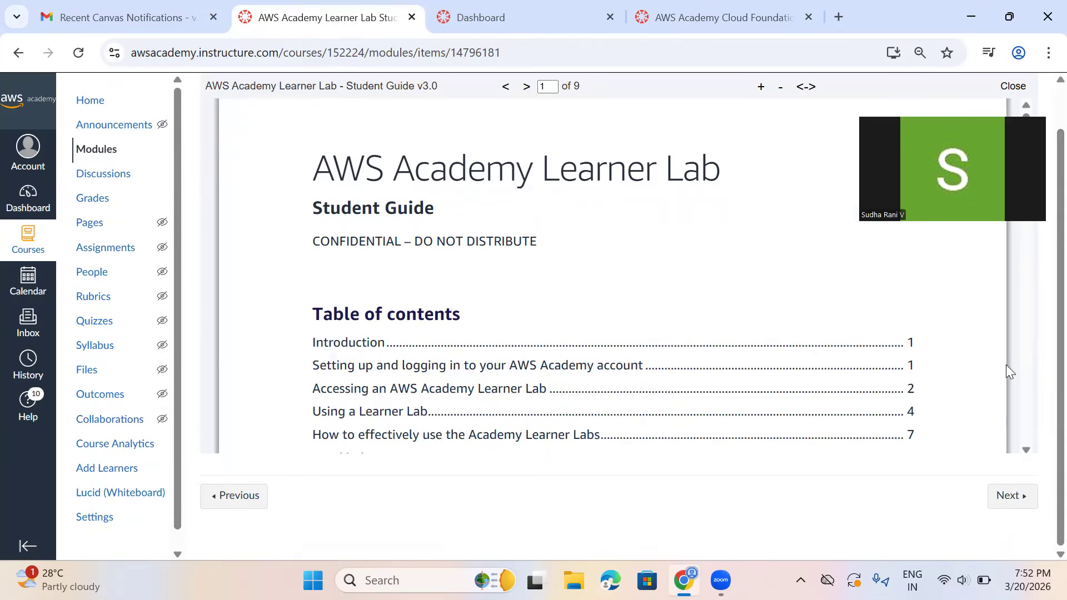
key(ctrl+a)
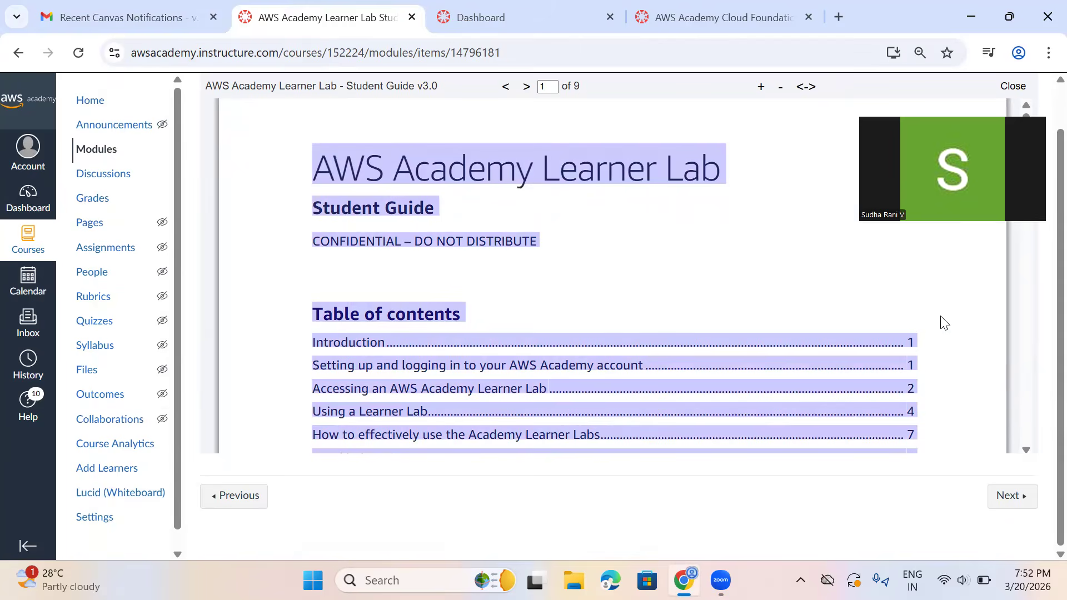
click(557, 390)
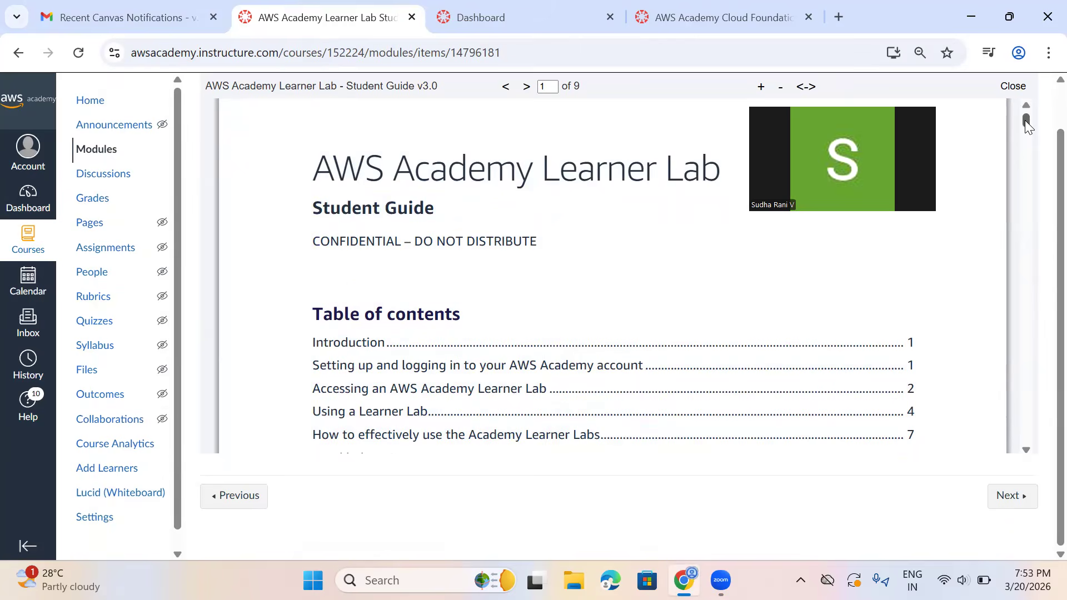
scroll(1028, 125, down, 2)
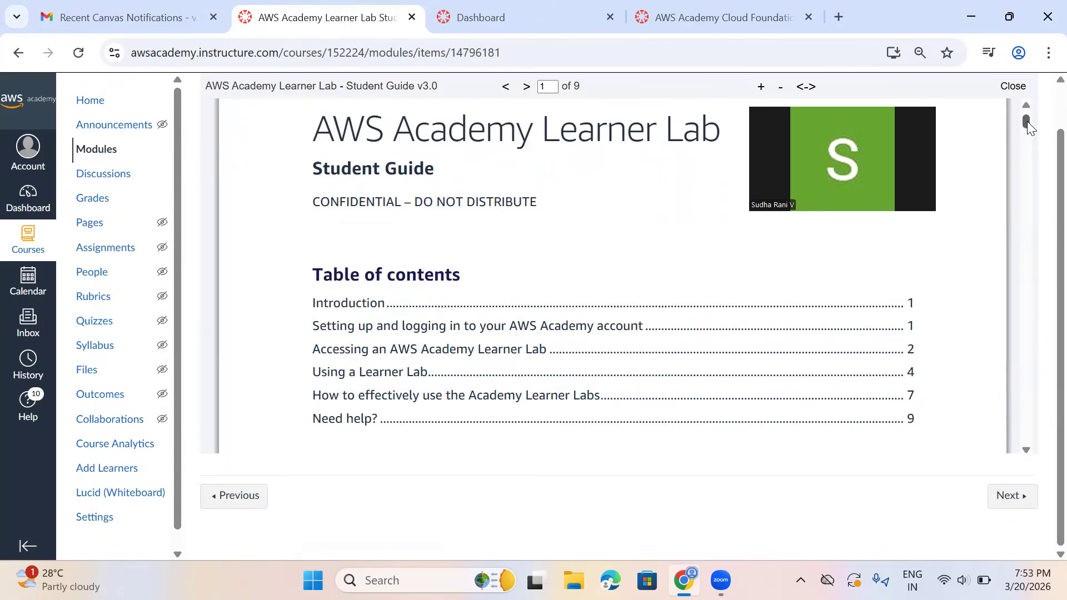
scroll(1027, 123, up, 1)
scroll(1030, 126, down, 2)
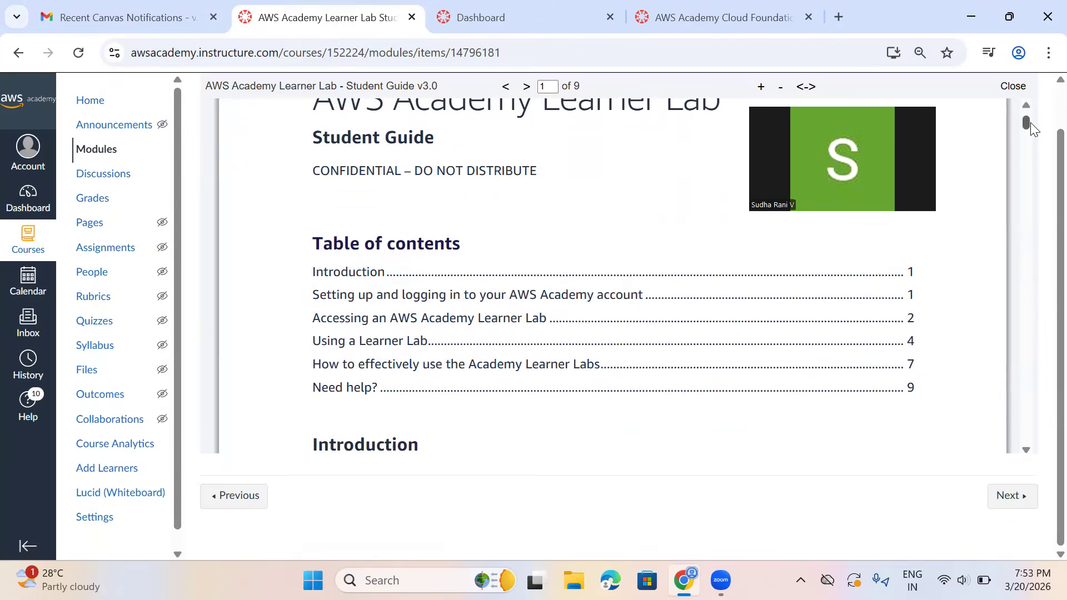
scroll(1031, 128, down, 3)
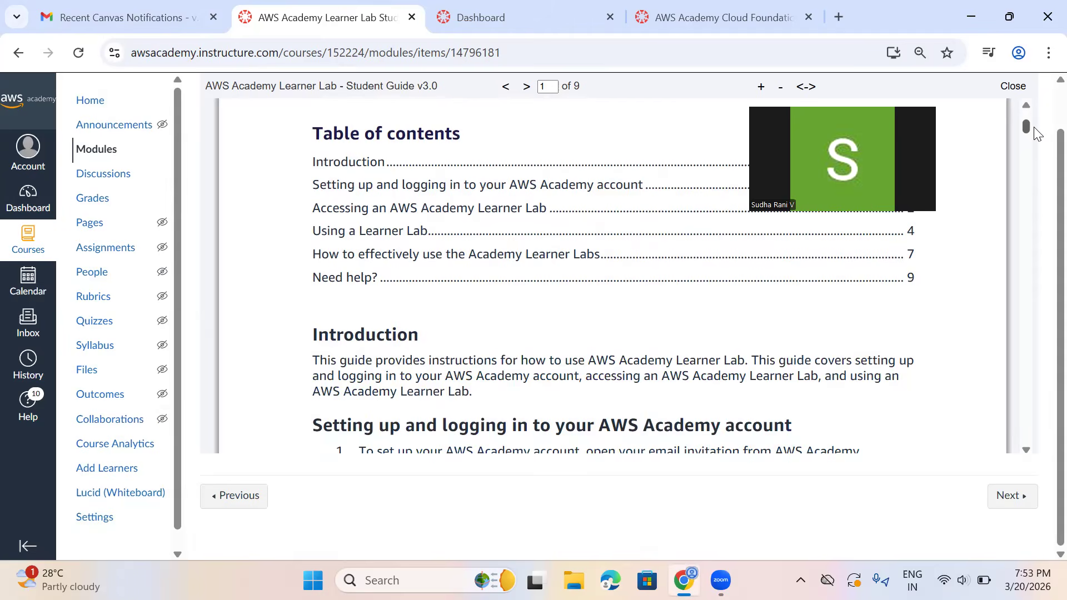
scroll(1037, 133, up, 1)
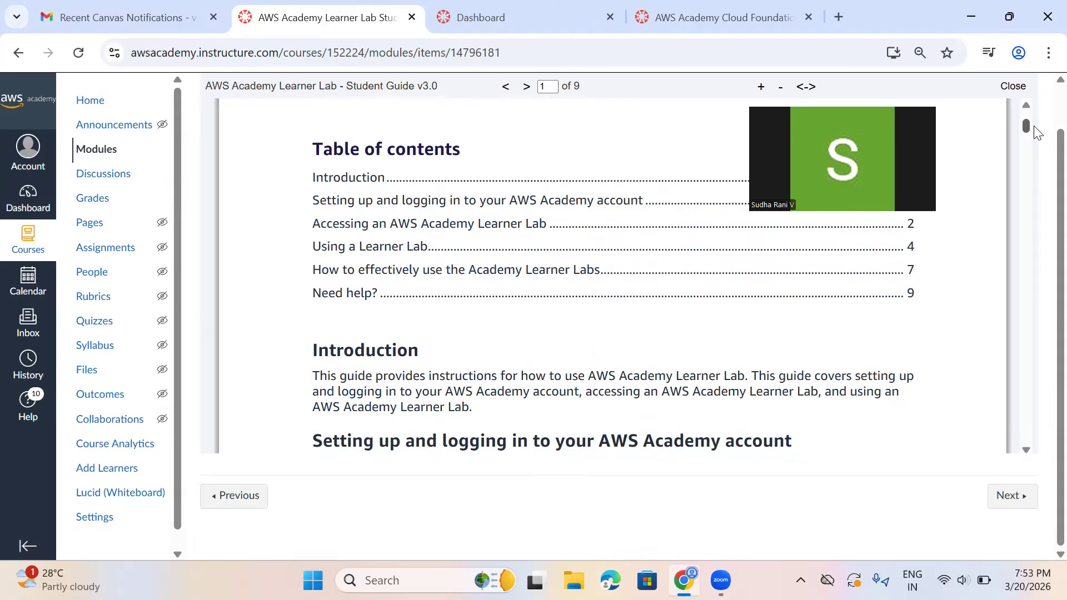
- Read the Student Guide's instructions on setting up the AWS Academy account and logging in through Student Login
scroll(1035, 132, down, 3)
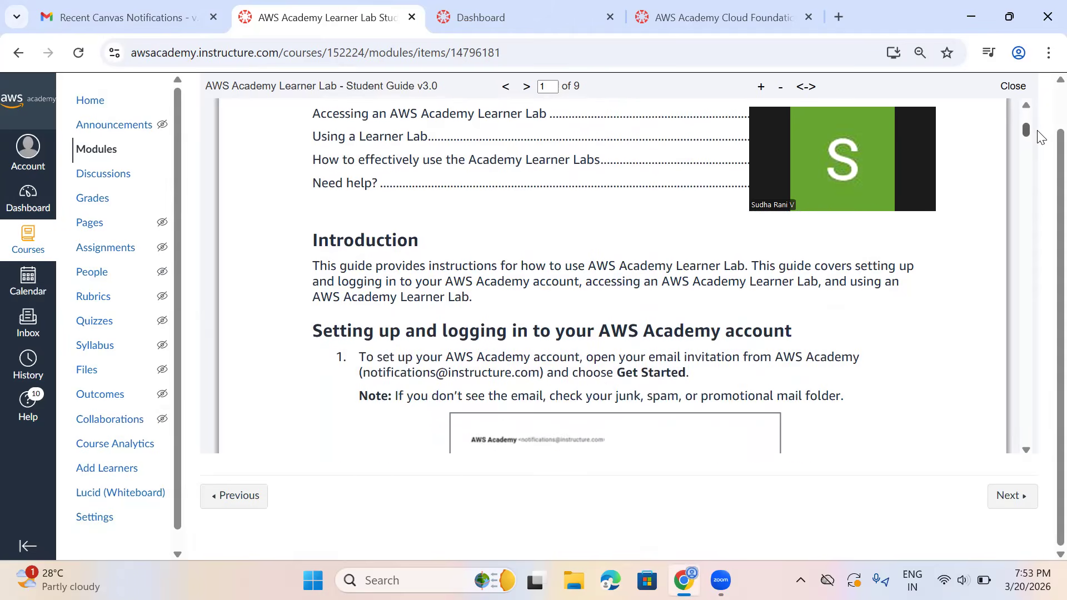
scroll(1041, 137, down, 1)
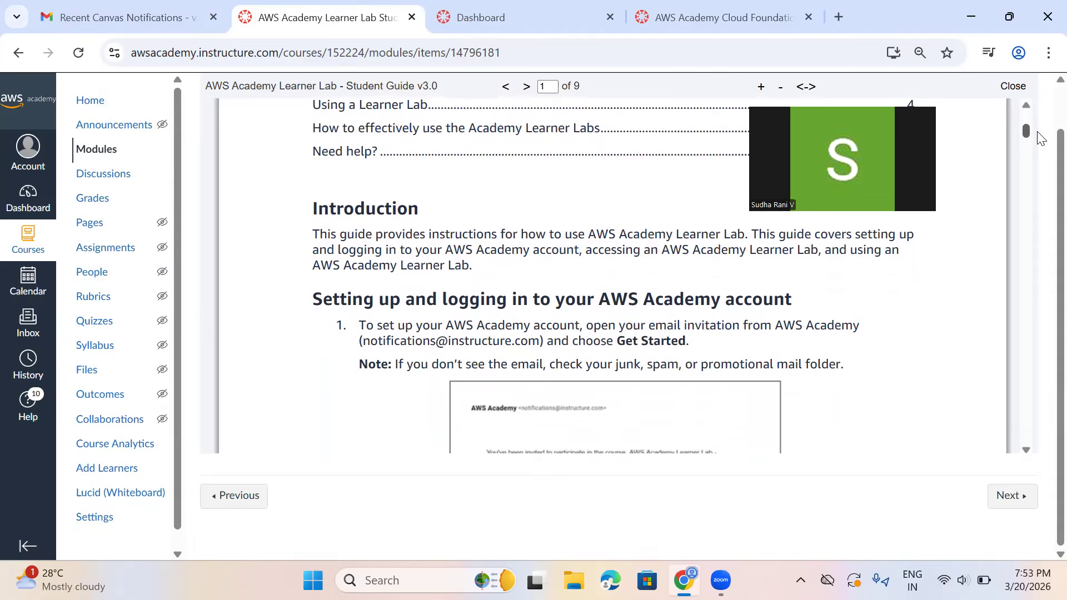
scroll(1042, 140, down, 3)
scroll(1044, 141, up, 1)
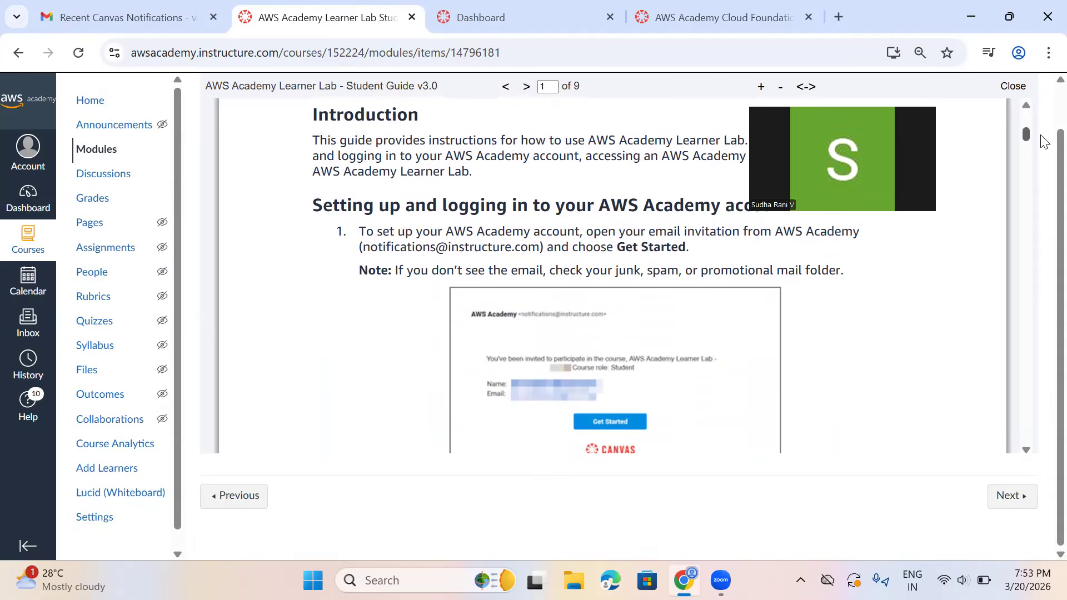
scroll(1044, 141, up, 2)
scroll(1044, 141, down, 1)
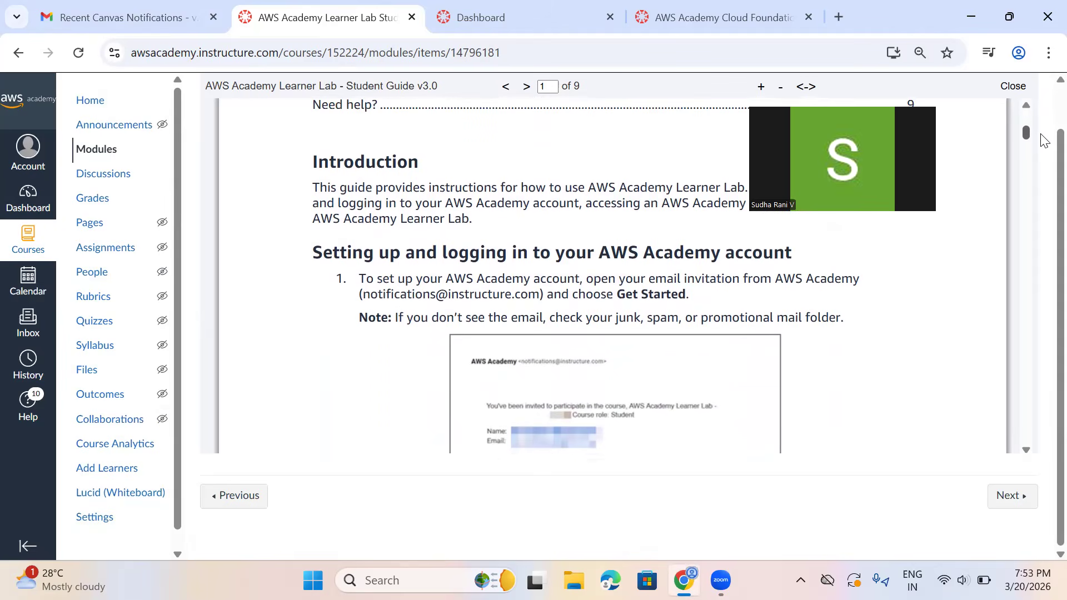
scroll(1044, 140, down, 10)
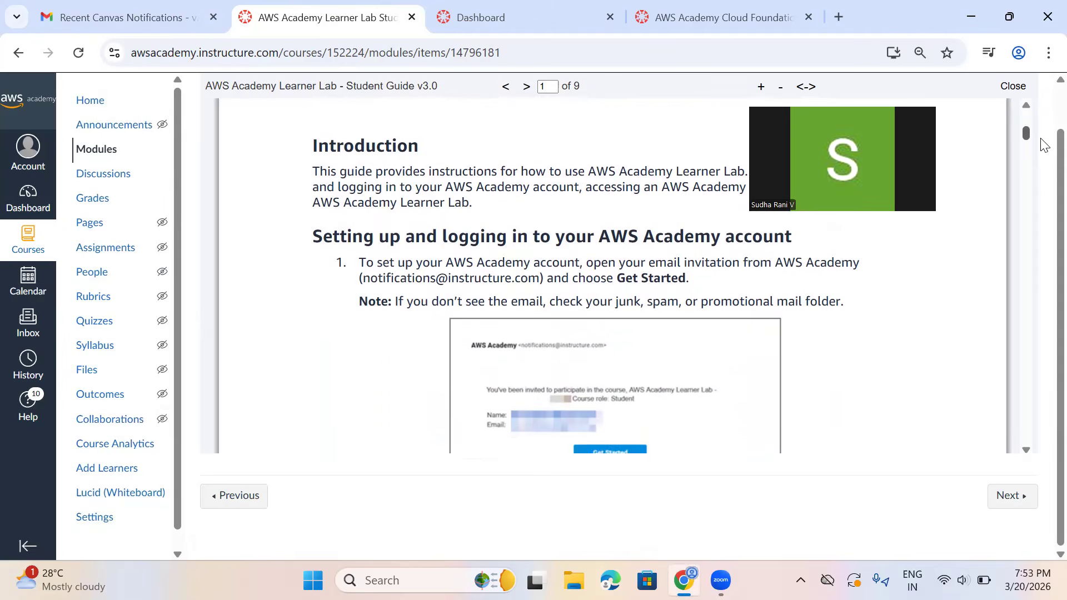
scroll(1044, 154, down, 8)
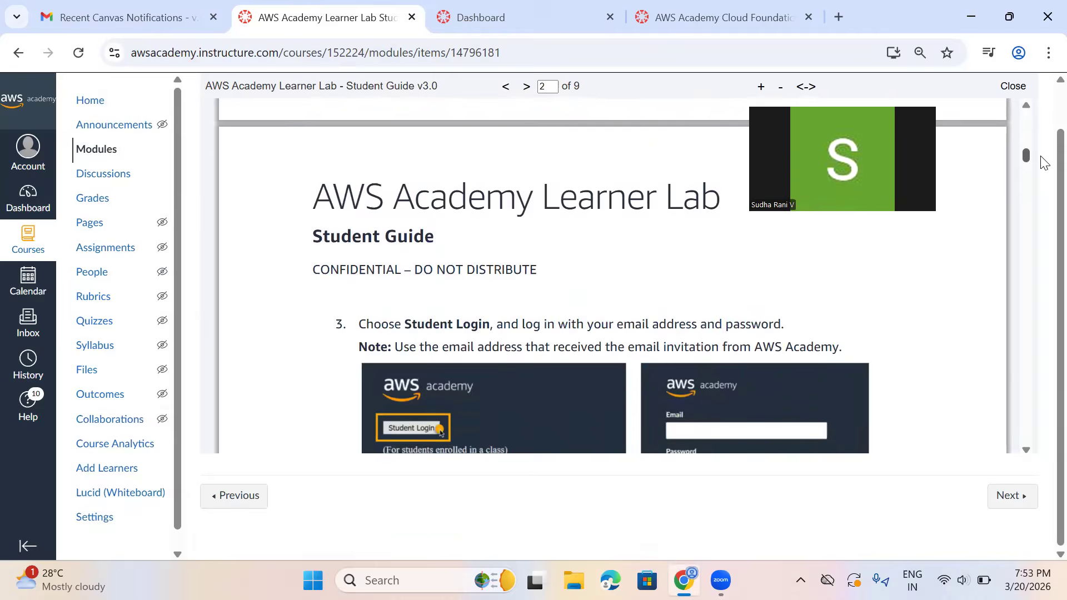
scroll(1045, 162, down, 2)
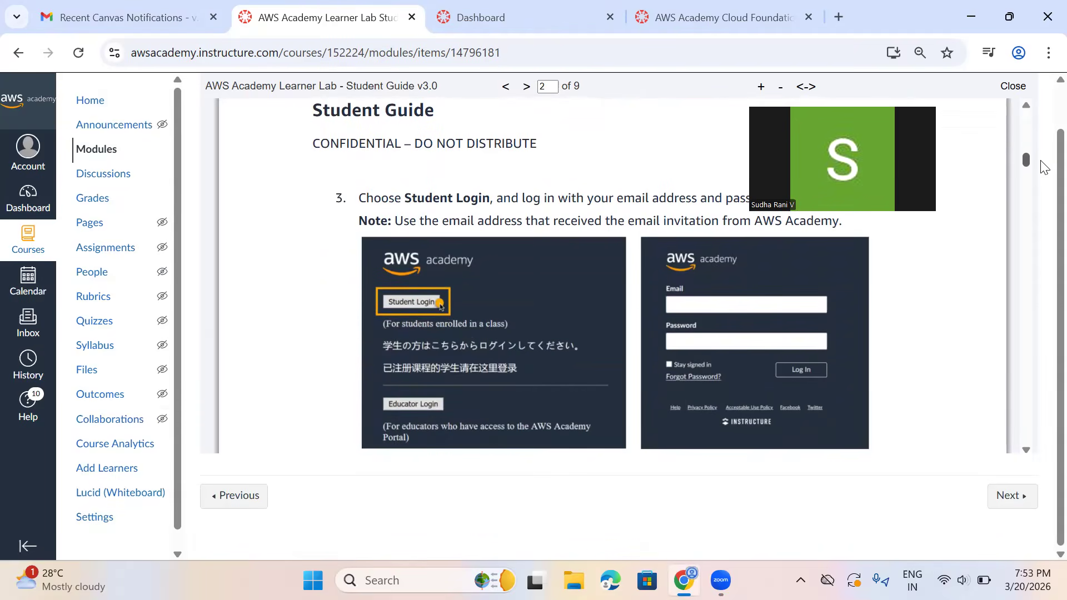
scroll(1044, 167, down, 2)
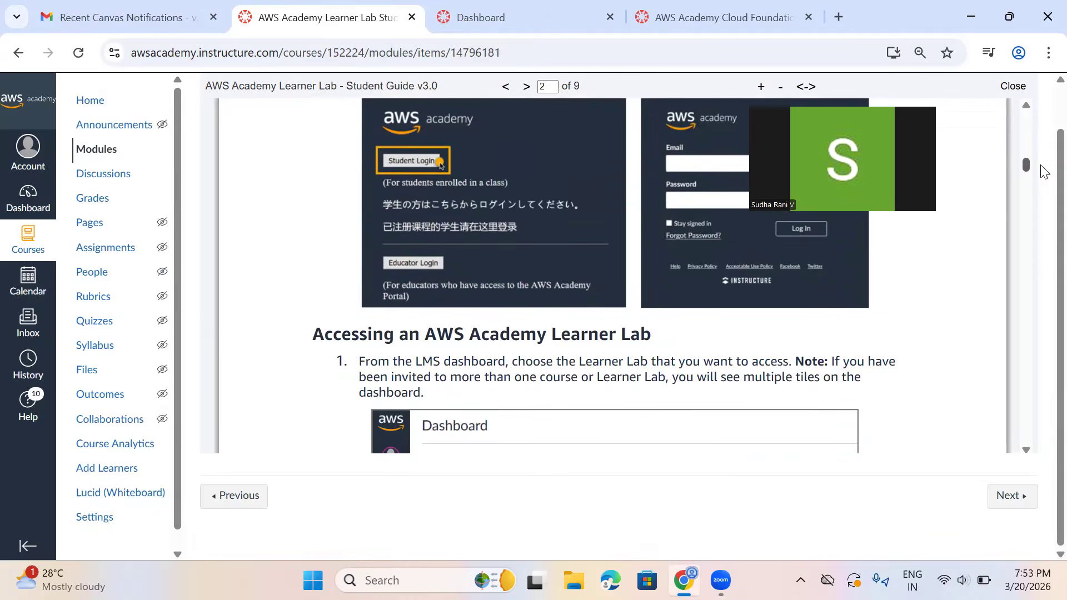
scroll(1044, 170, up, 3)
scroll(1044, 170, down, 2)
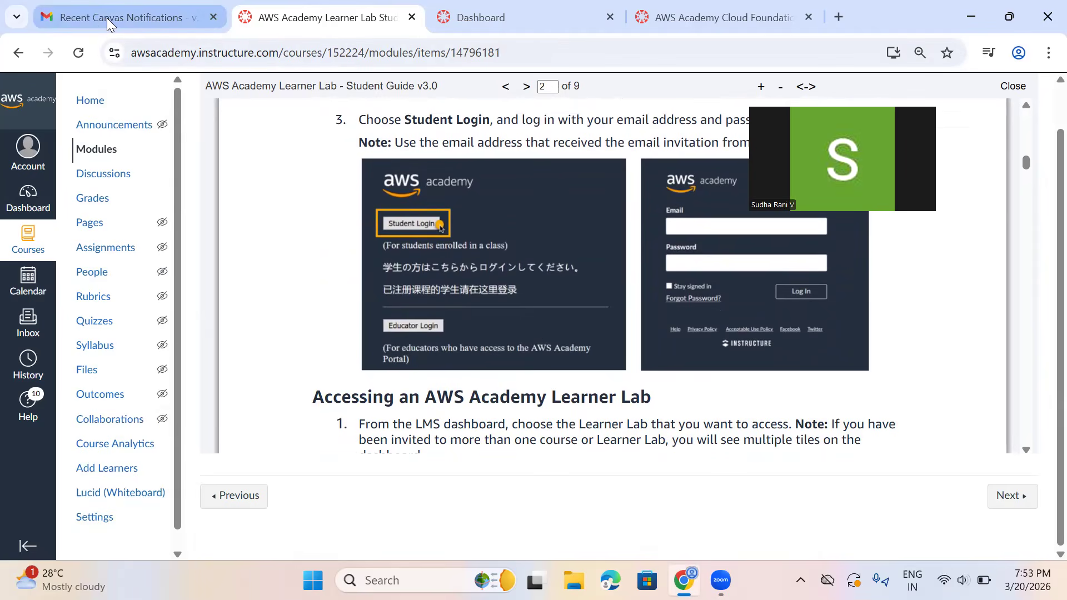
- Switch to Gmail, open the Feb 23 Recent Canvas Notifications email and view its linked AWS Academy Cloud Foundations course page
click(159, 22)
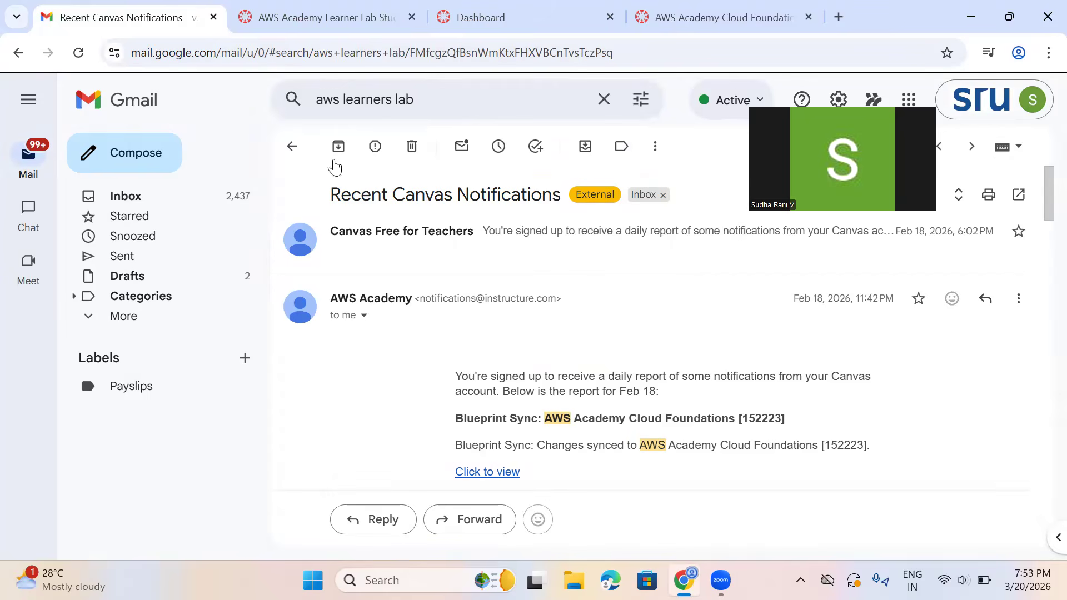
click(14, 53)
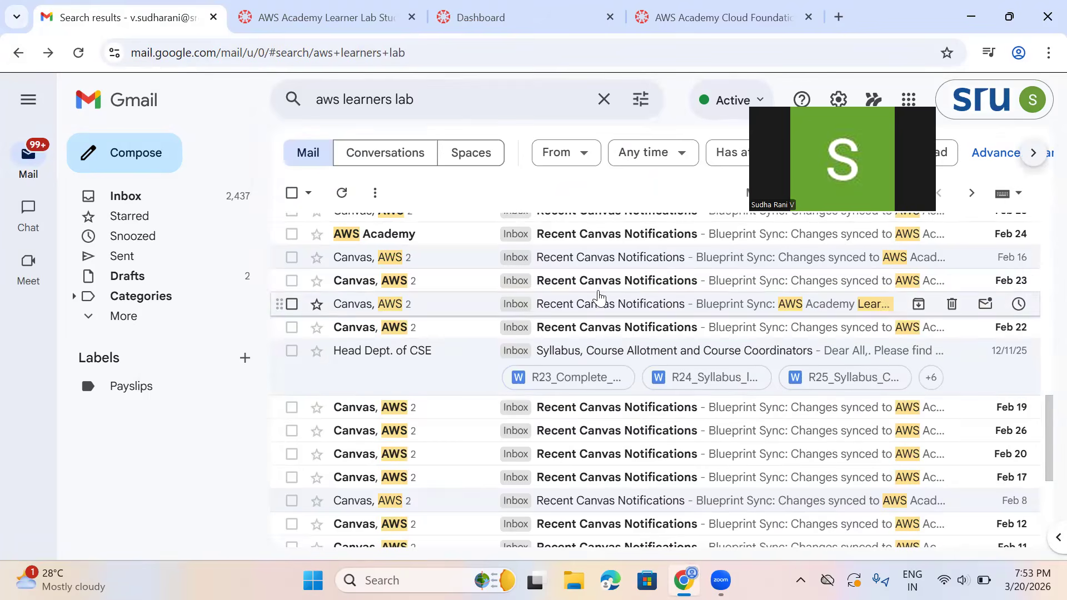
click(608, 287)
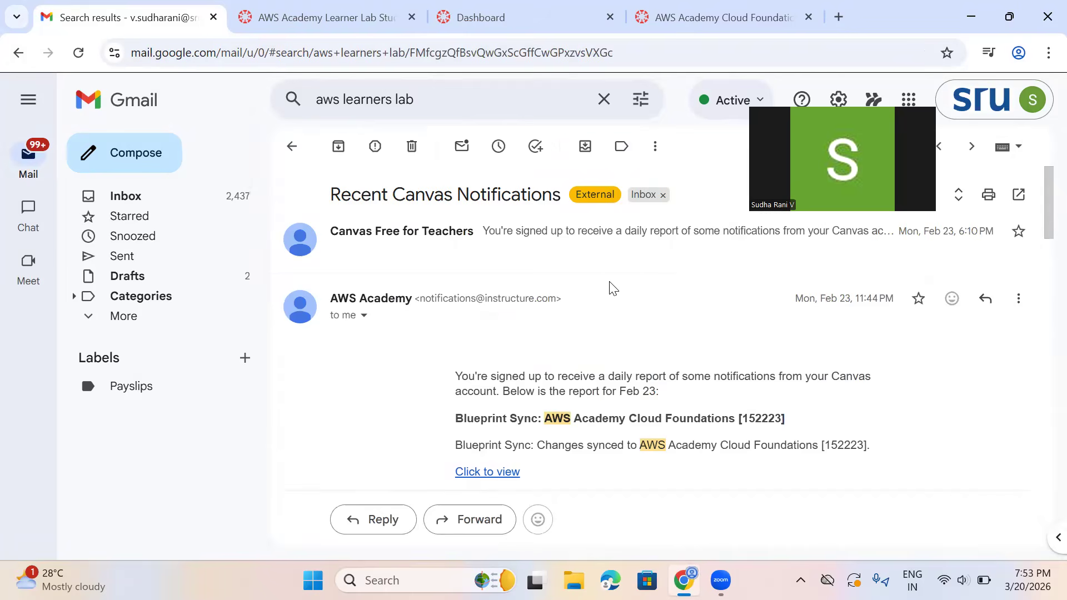
click(481, 473)
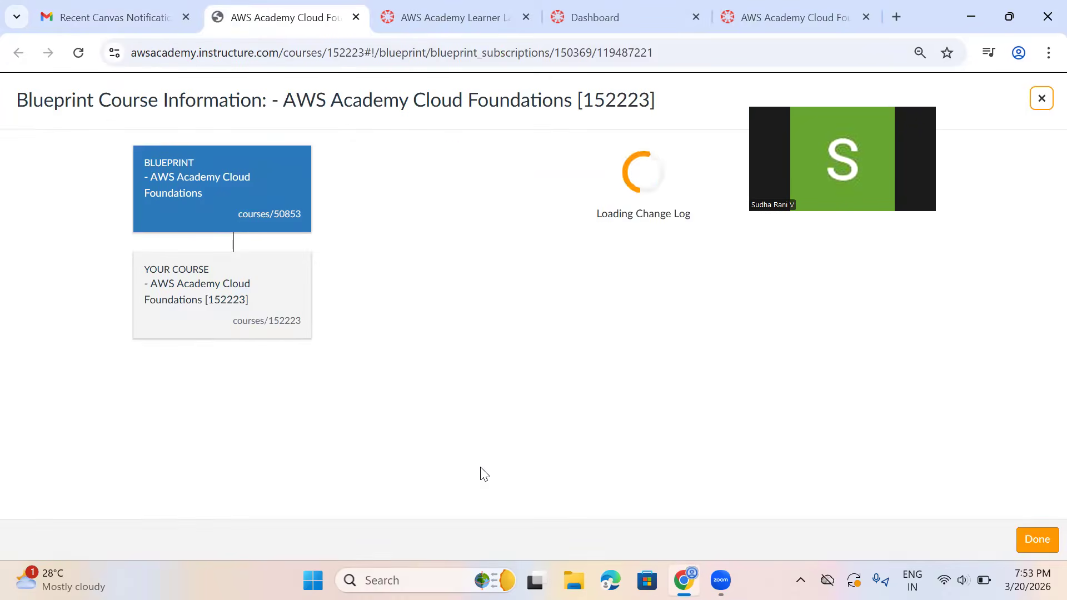
click(1045, 539)
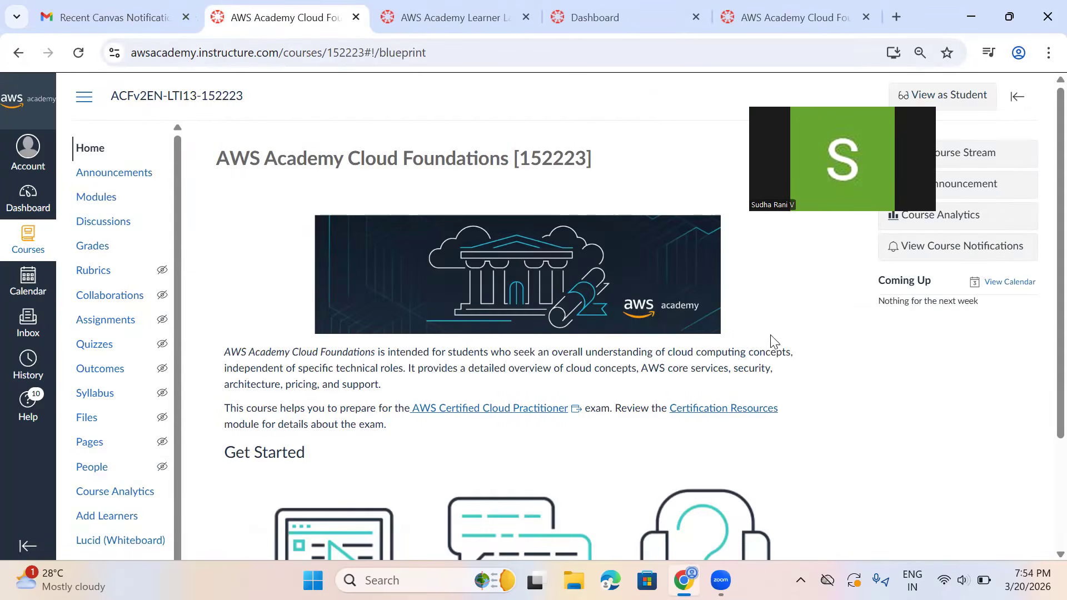
click(88, 6)
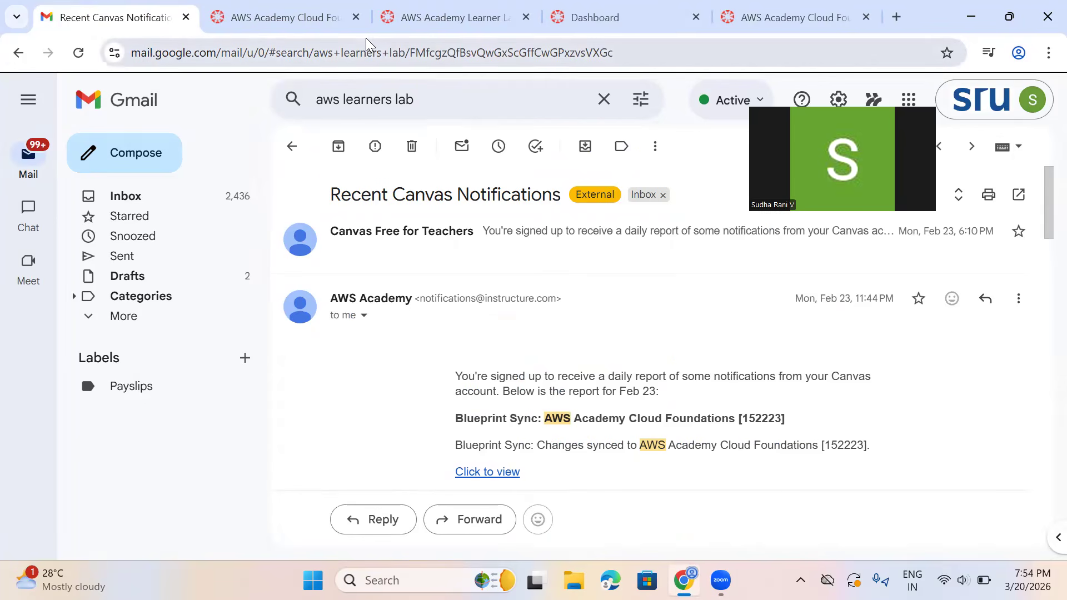
- Return to the Student Guide and read the instructions under Accessing an AWS Academy Learner Lab
click(400, 18)
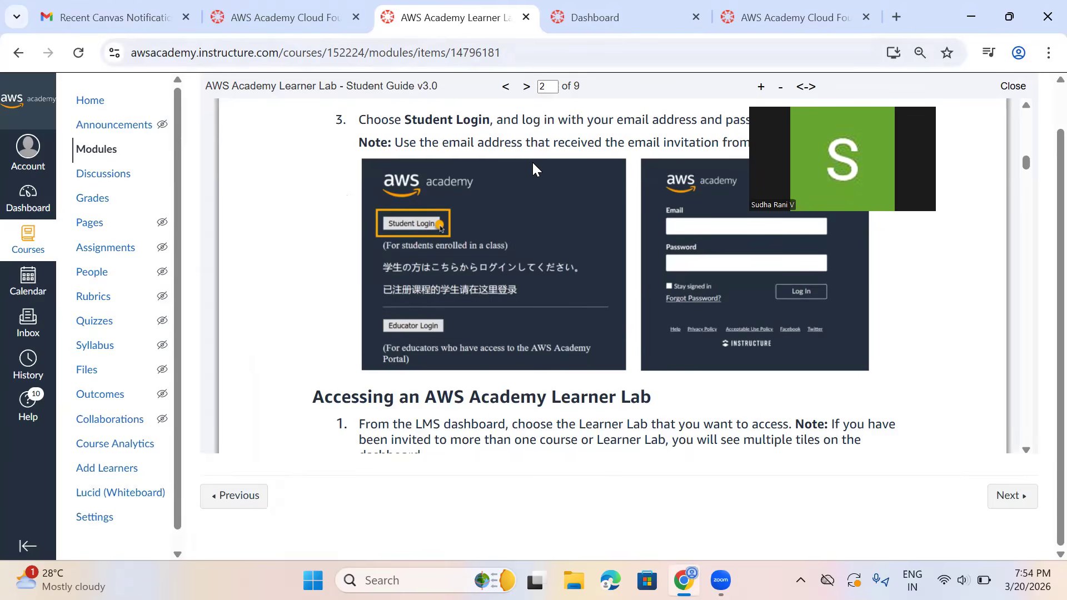
scroll(451, 364, down, 3)
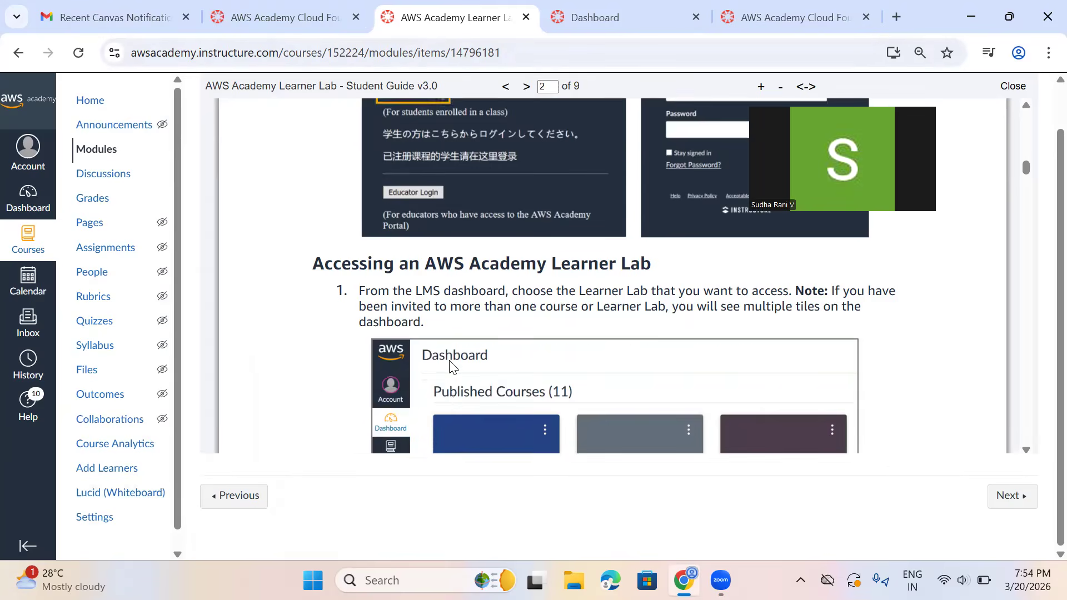
scroll(451, 366, down, 3)
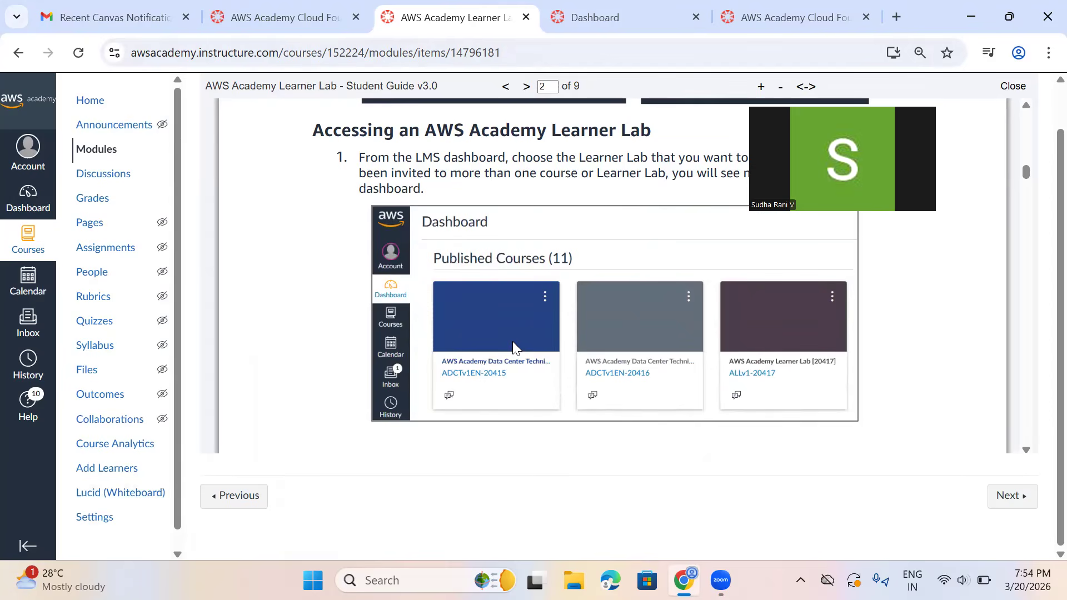
scroll(512, 341, down, 5)
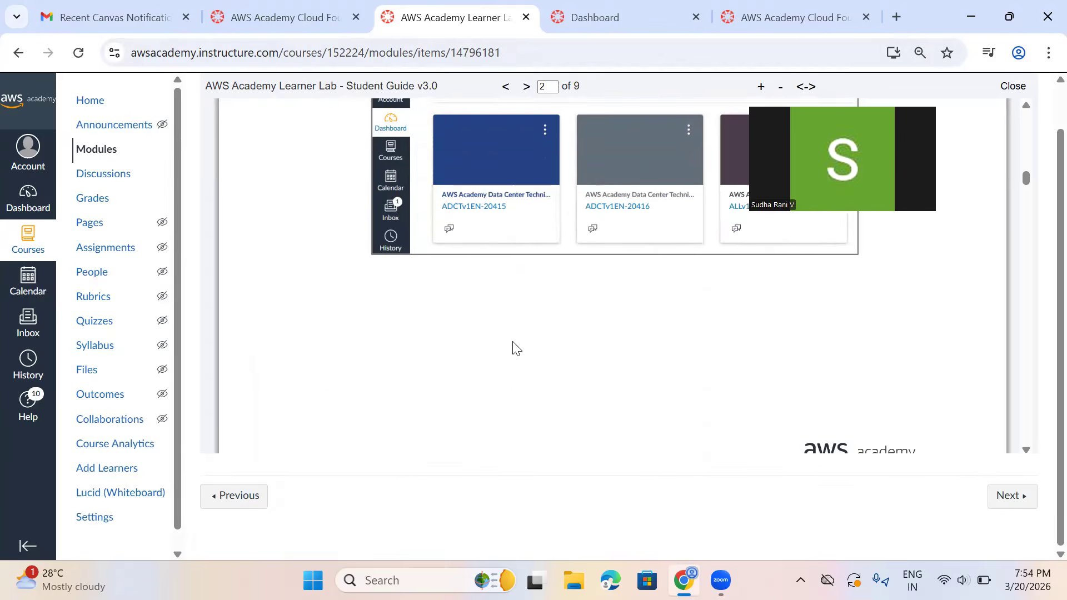
scroll(514, 341, down, 5)
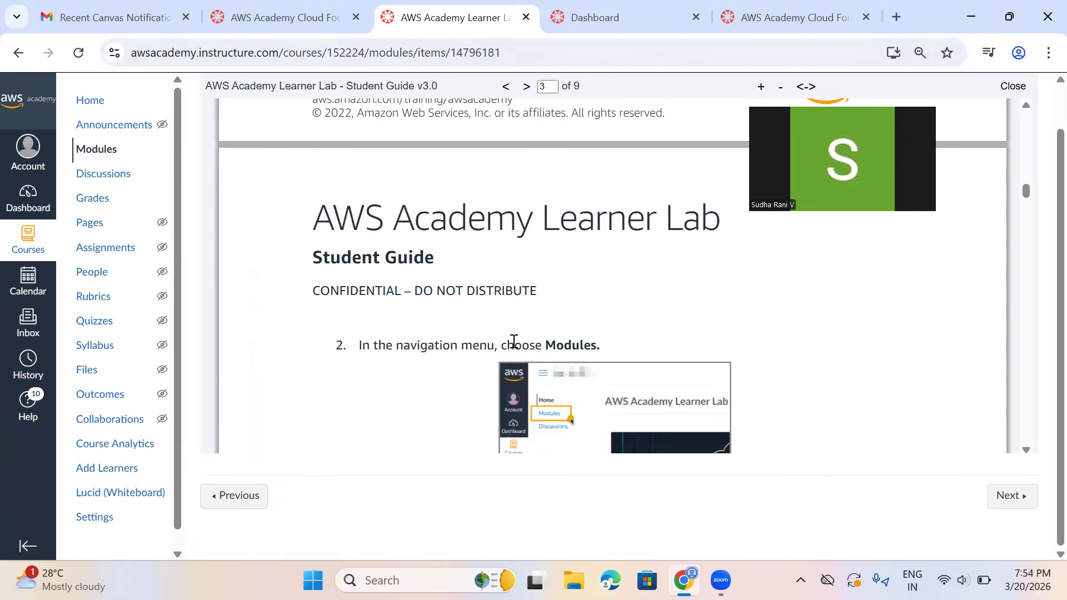
scroll(513, 341, down, 4)
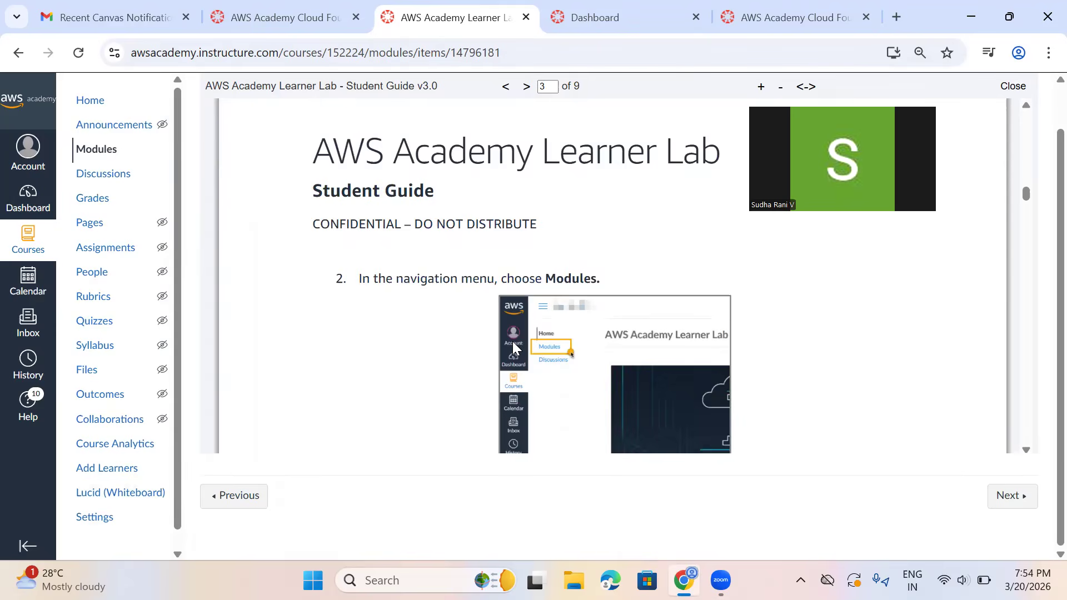
scroll(513, 341, down, 3)
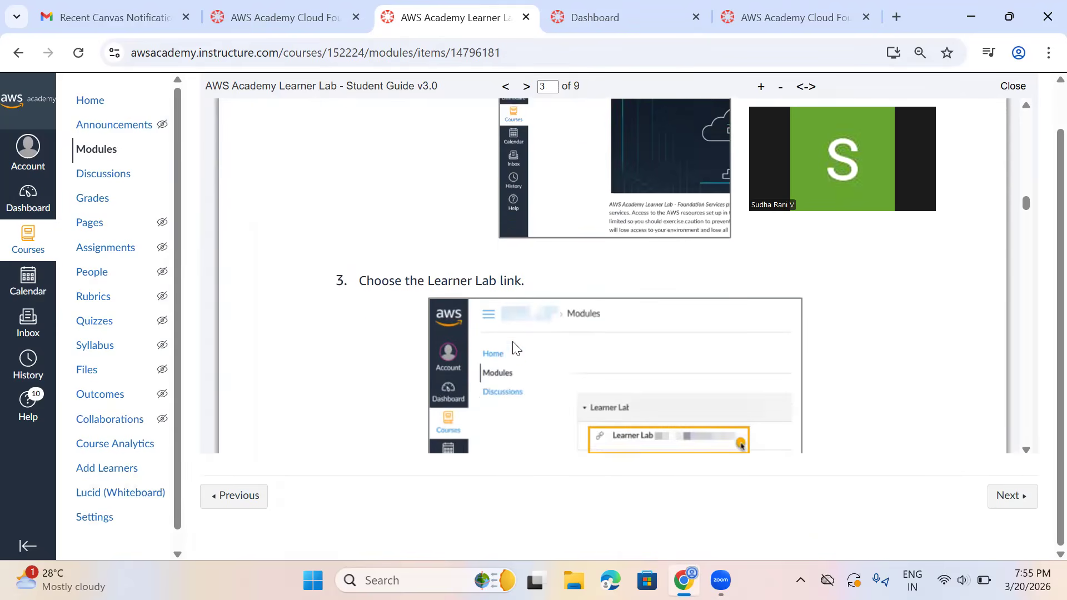
scroll(513, 342, down, 1)
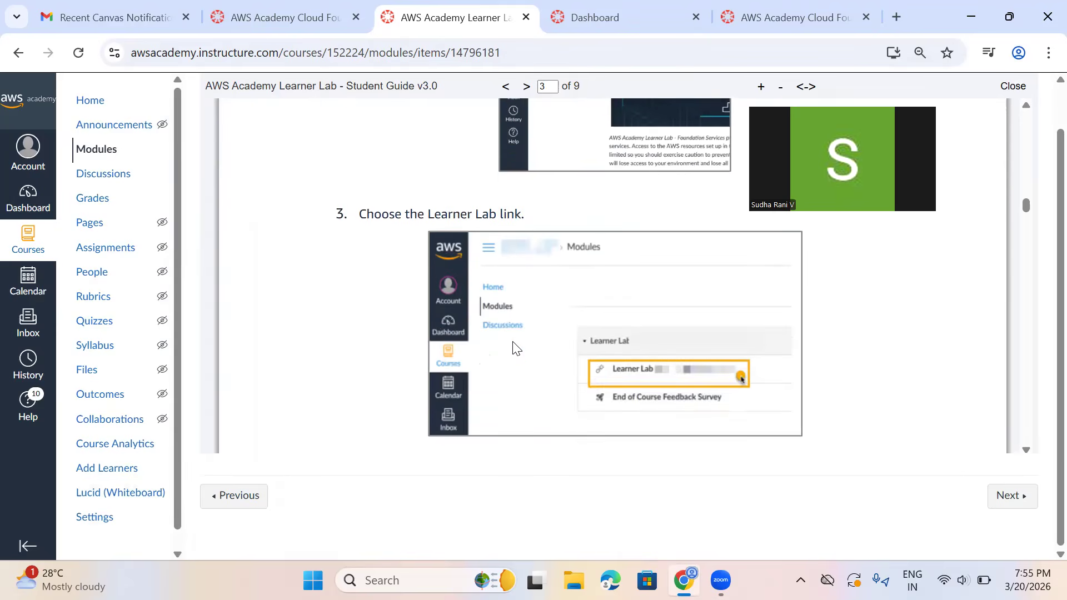
scroll(514, 349, down, 5)
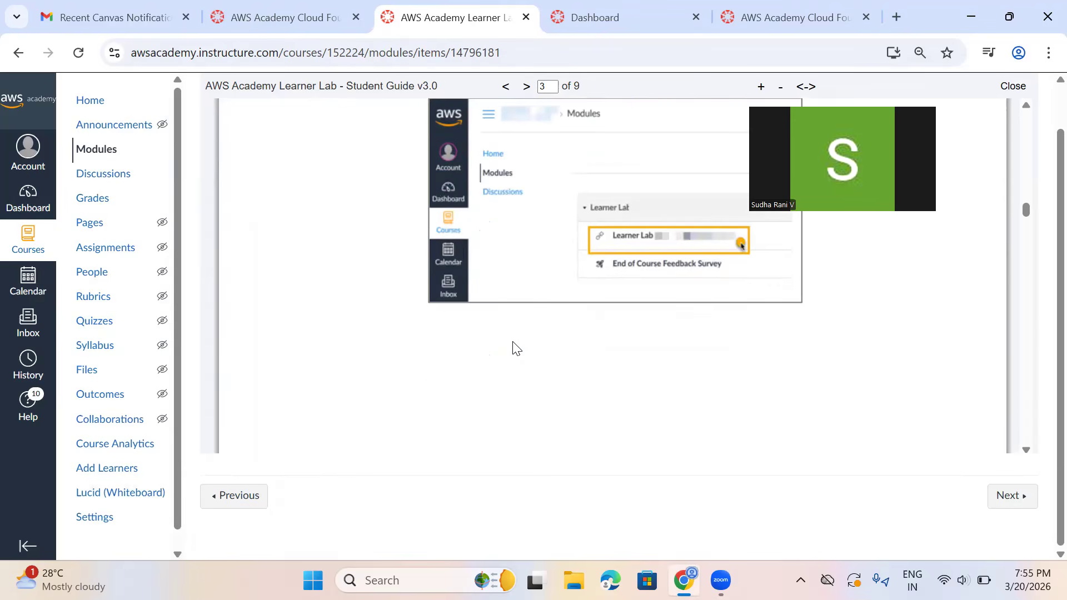
scroll(513, 343, down, 5)
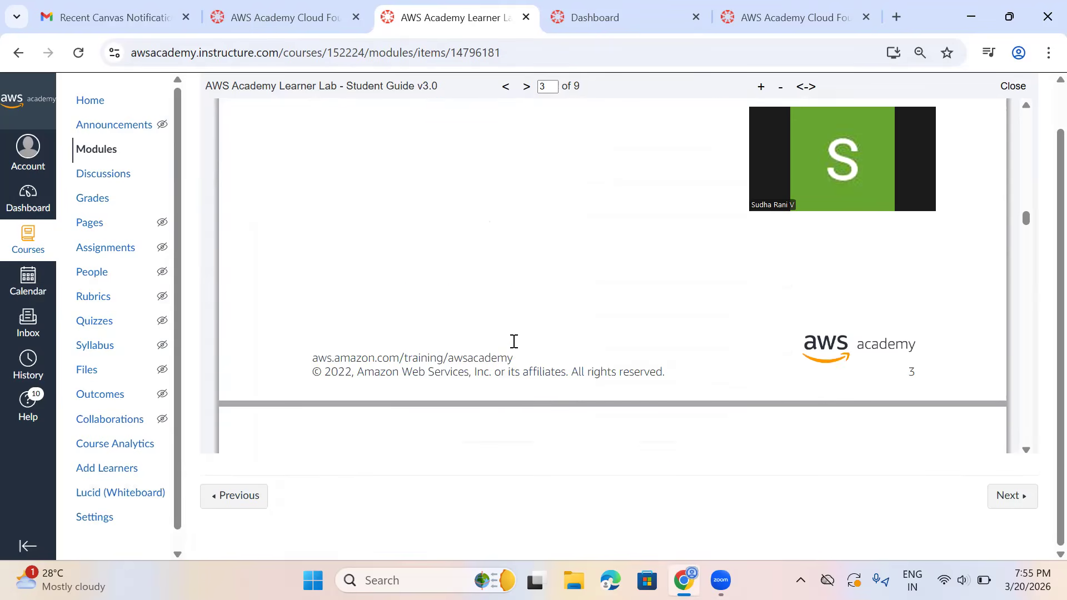
- Read the Student Guide's Using an AWS Academy Learner Lab instructions, from starting the lab through ending the session
scroll(513, 348, down, 4)
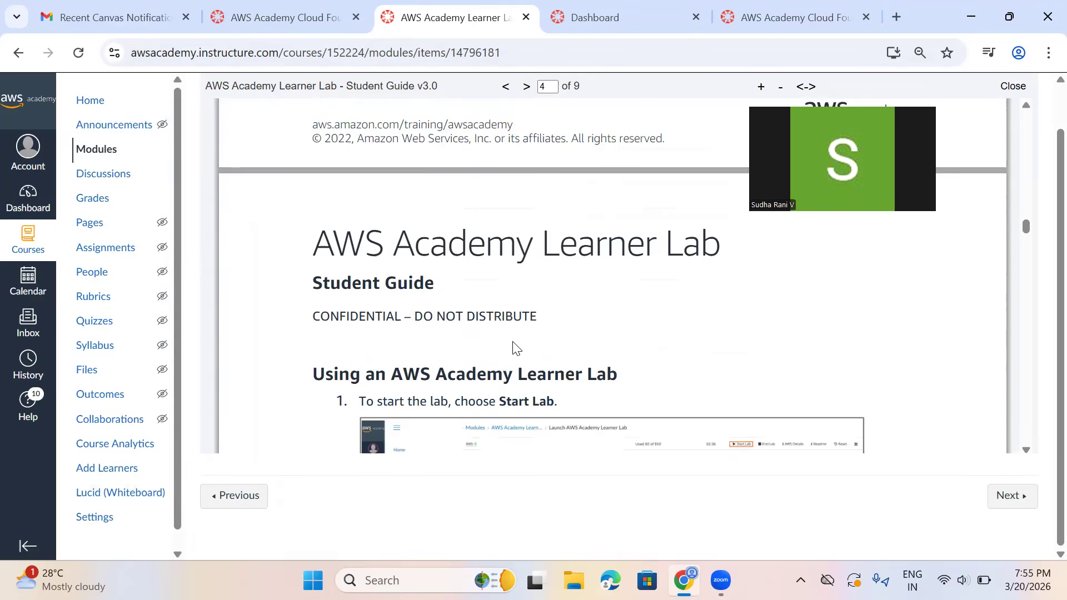
scroll(512, 341, down, 4)
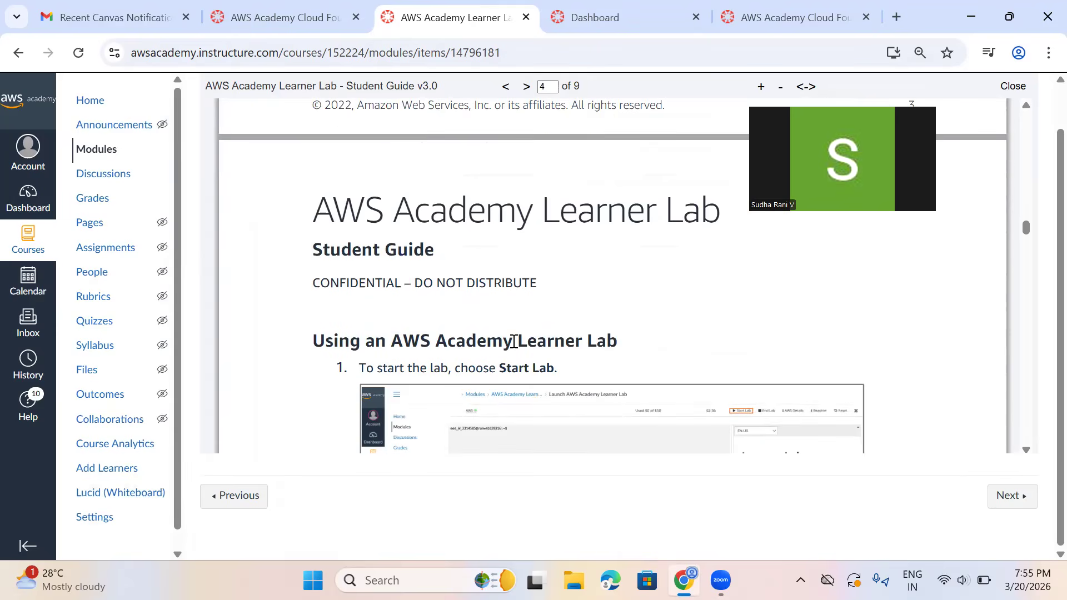
scroll(512, 341, down, 9)
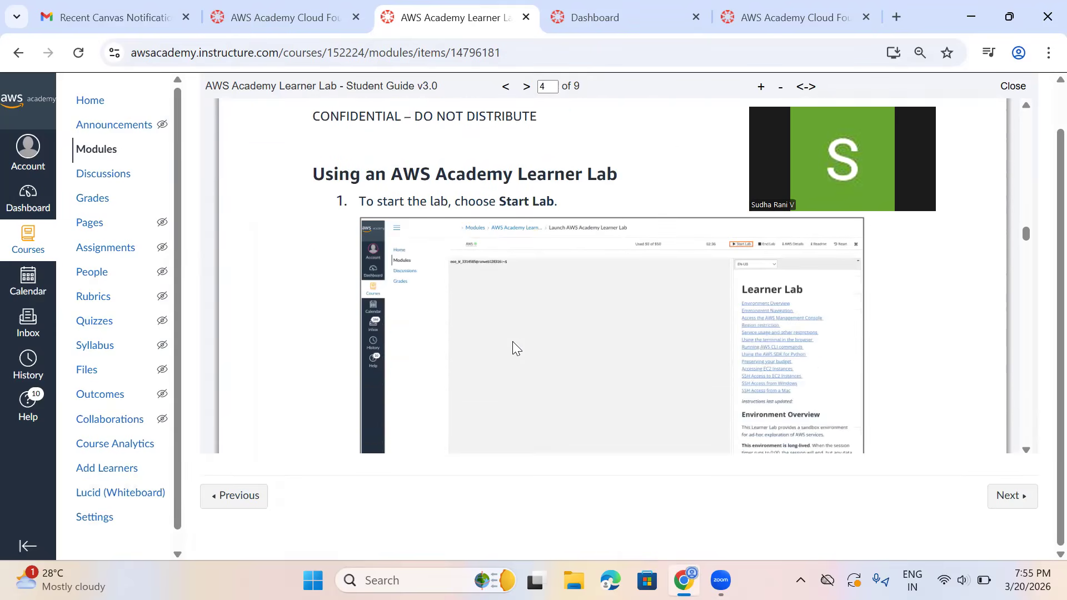
scroll(512, 342, down, 12)
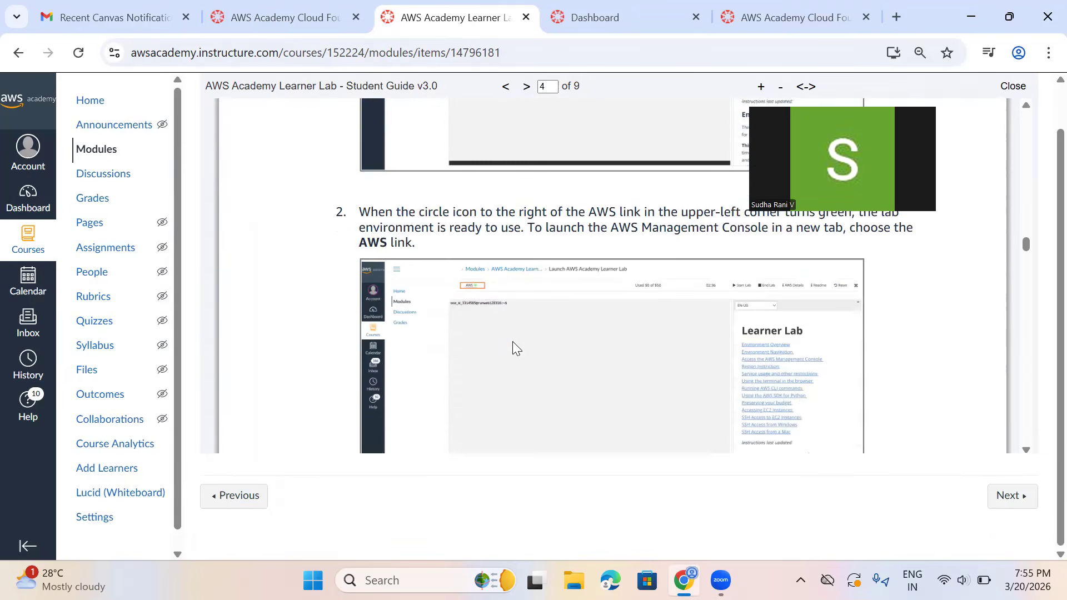
scroll(513, 344, down, 14)
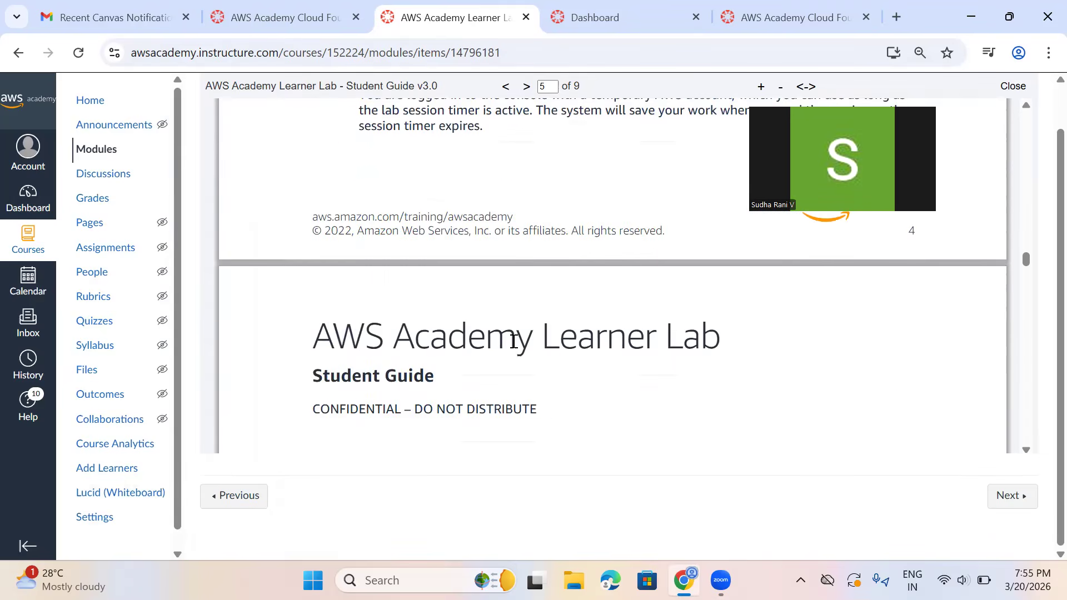
scroll(513, 344, down, 20)
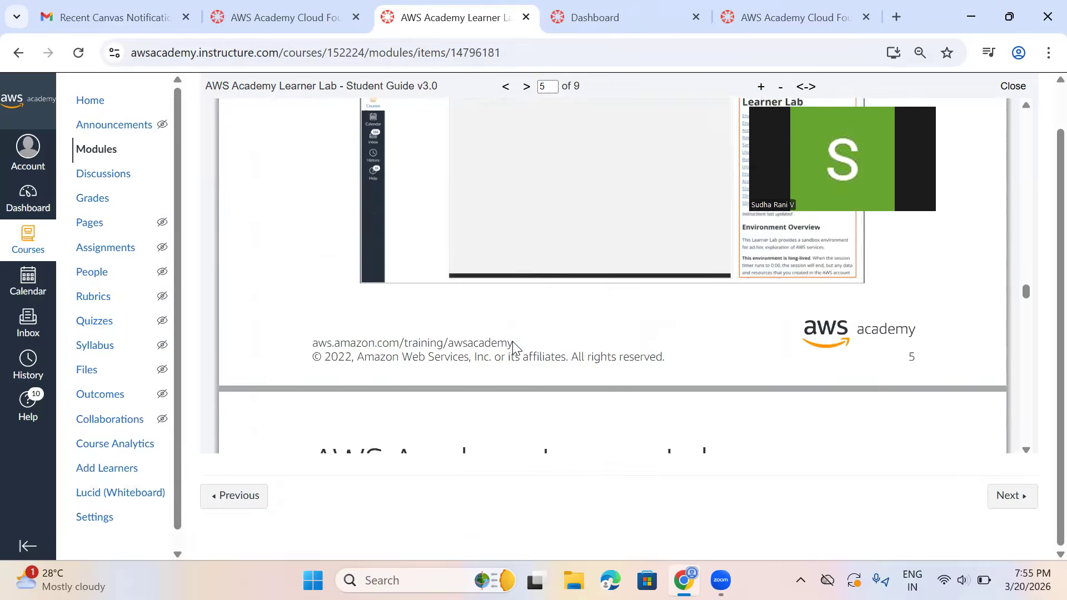
scroll(512, 344, down, 20)
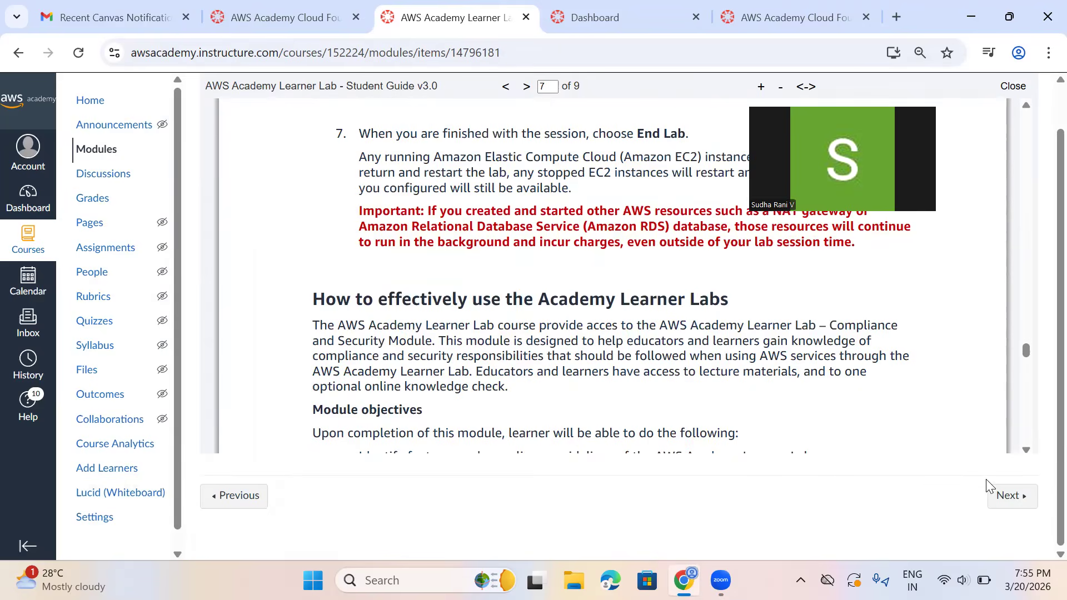
- Advance through the Compliance and Security slides to the Module Knowledge Check and view its start page
click(1002, 494)
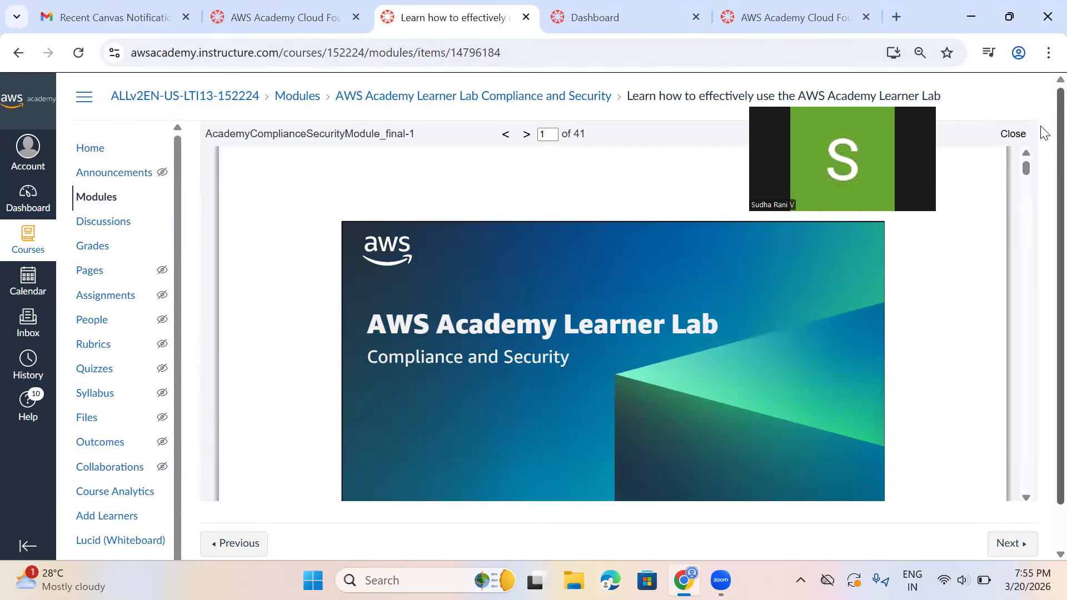
mouse_move(1028, 170)
mouse_down()
mouse_move(1036, 178)
mouse_move(1033, 169)
mouse_up()
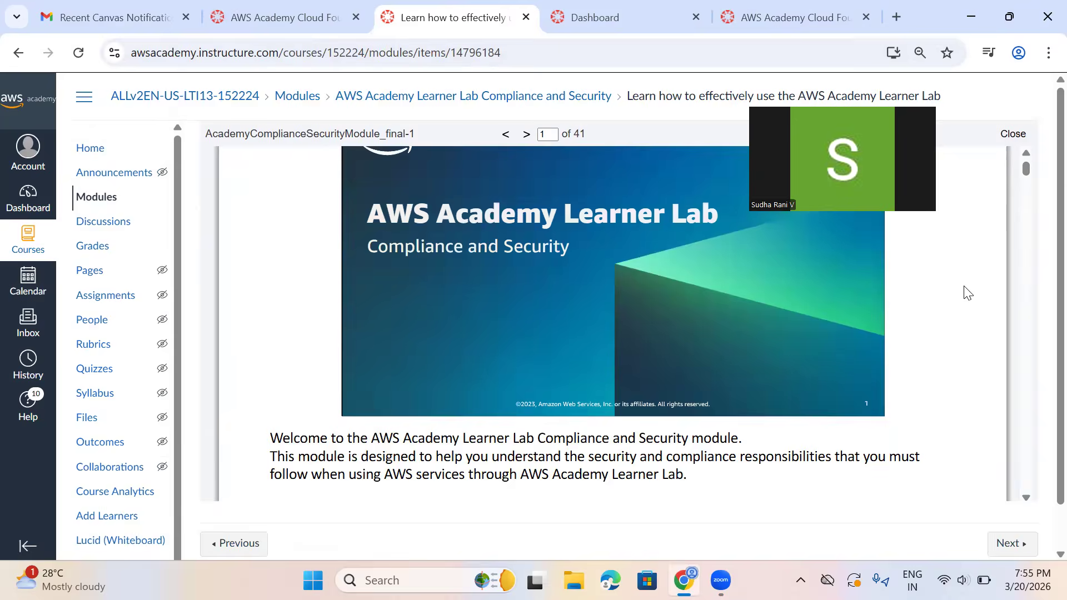
click(1014, 550)
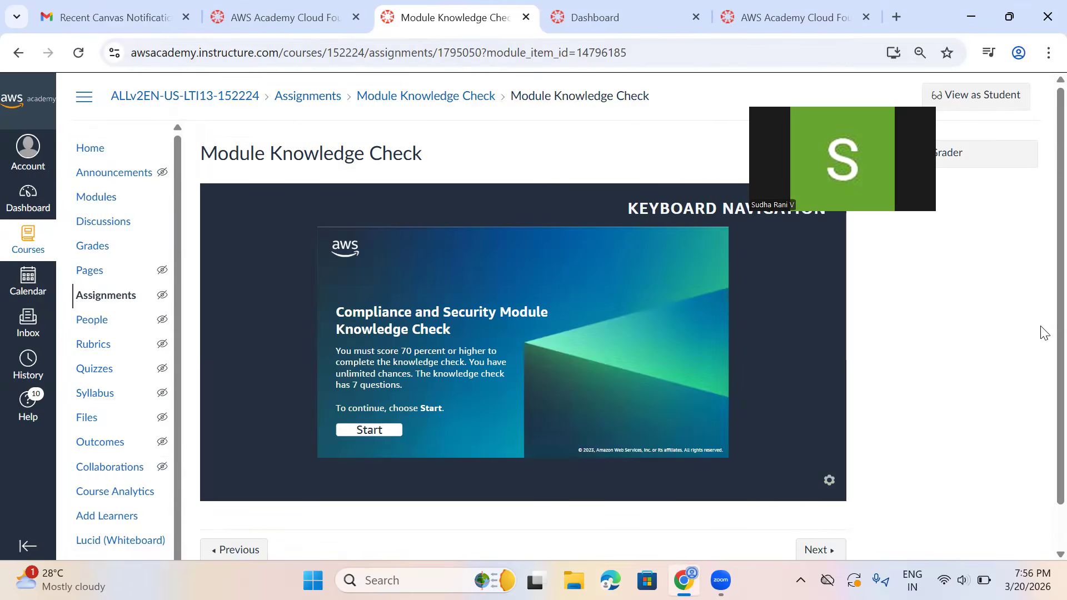
scroll(1044, 401, down, 1)
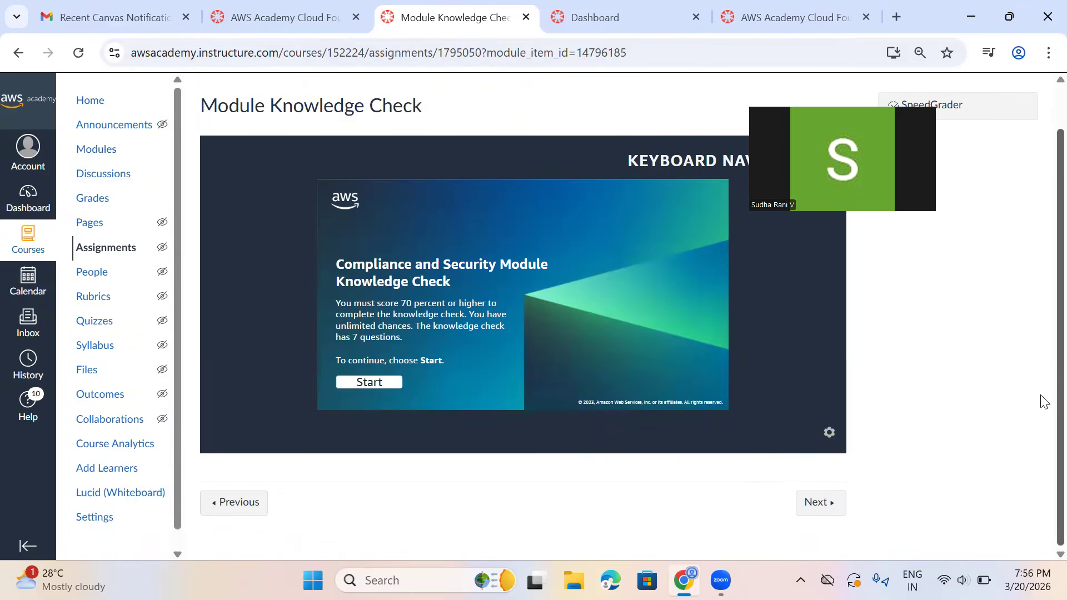
- Advance to the Launch AWS Academy Learner Lab page and review the enrolled students list in Vocareum
click(822, 503)
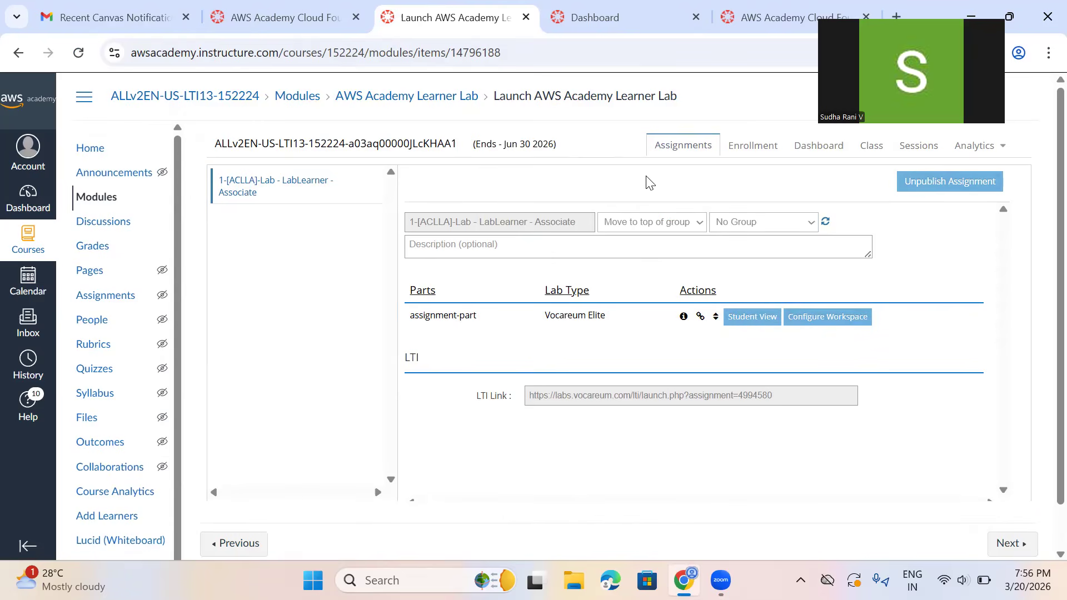
click(948, 182)
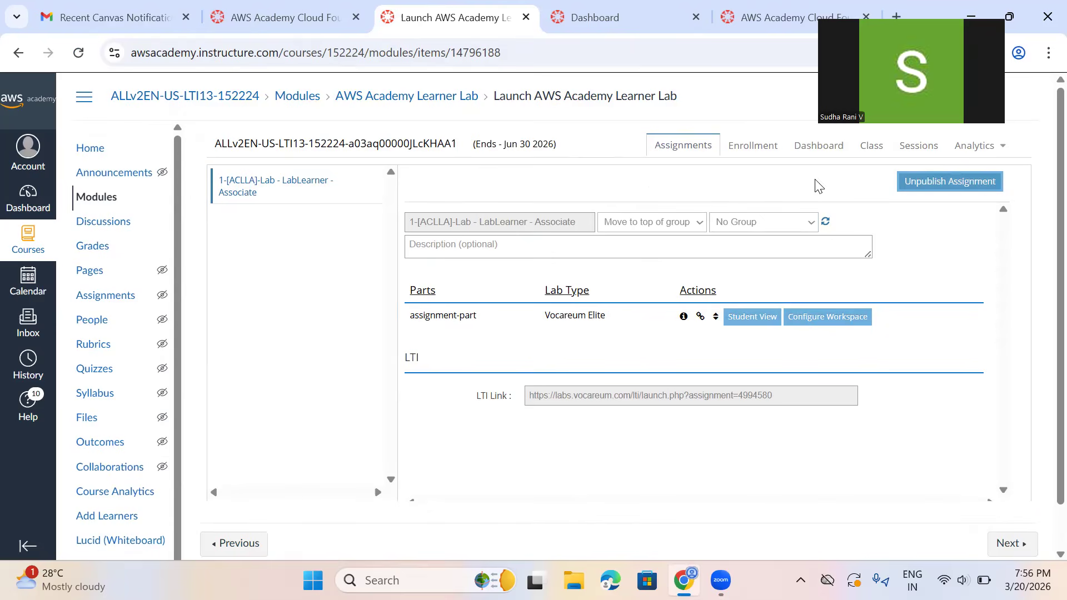
click(753, 146)
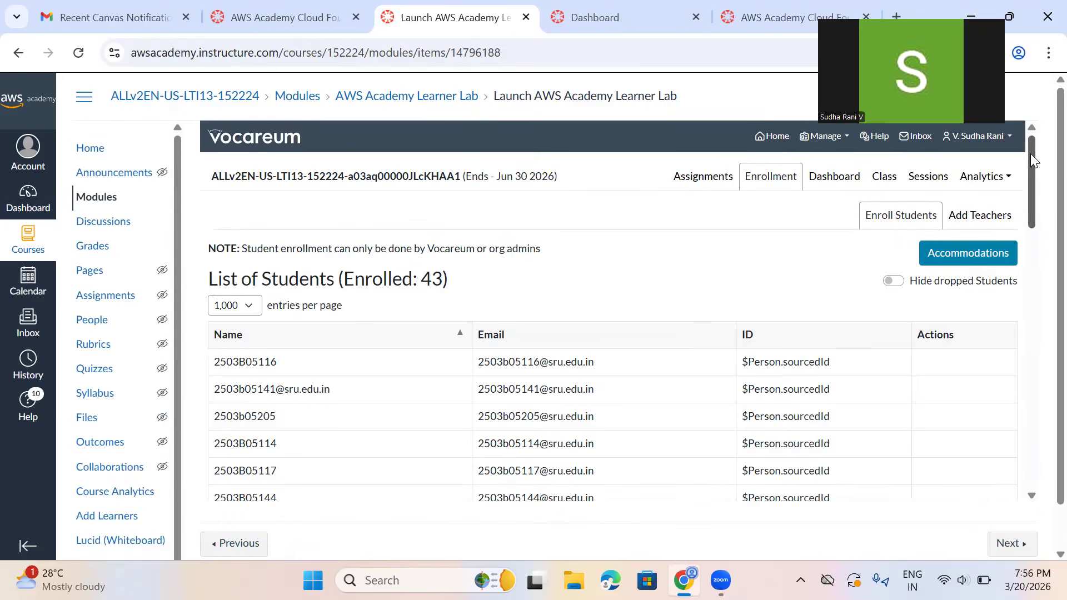
scroll(1031, 153, down, 1)
drag(1043, 189, 1044, 112)
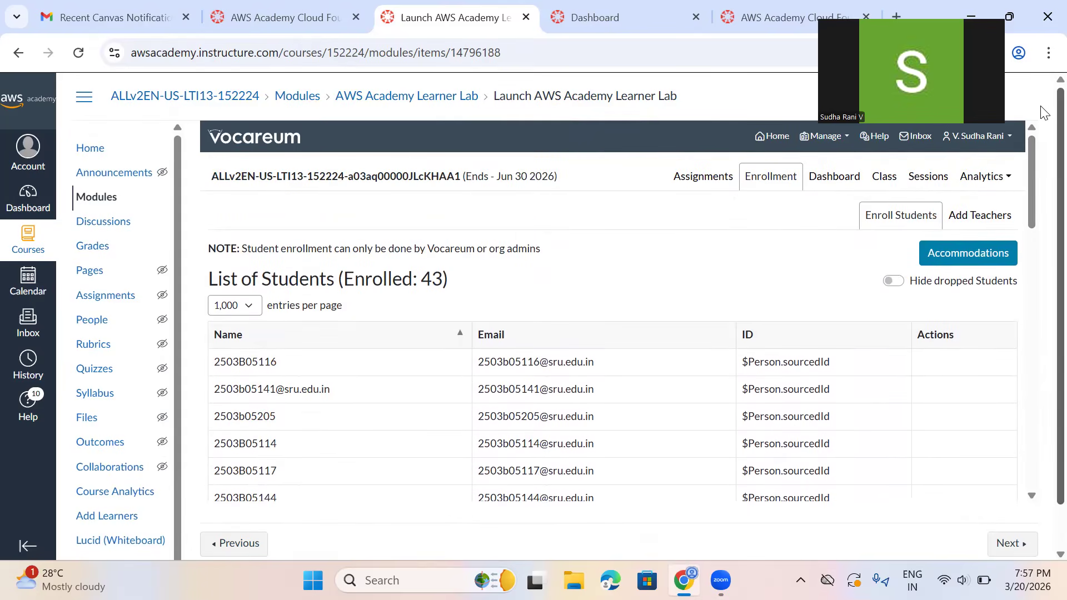
- Review each student's lab time for the LabLearner - Associate assignment in the Vocareum dashboard
click(844, 183)
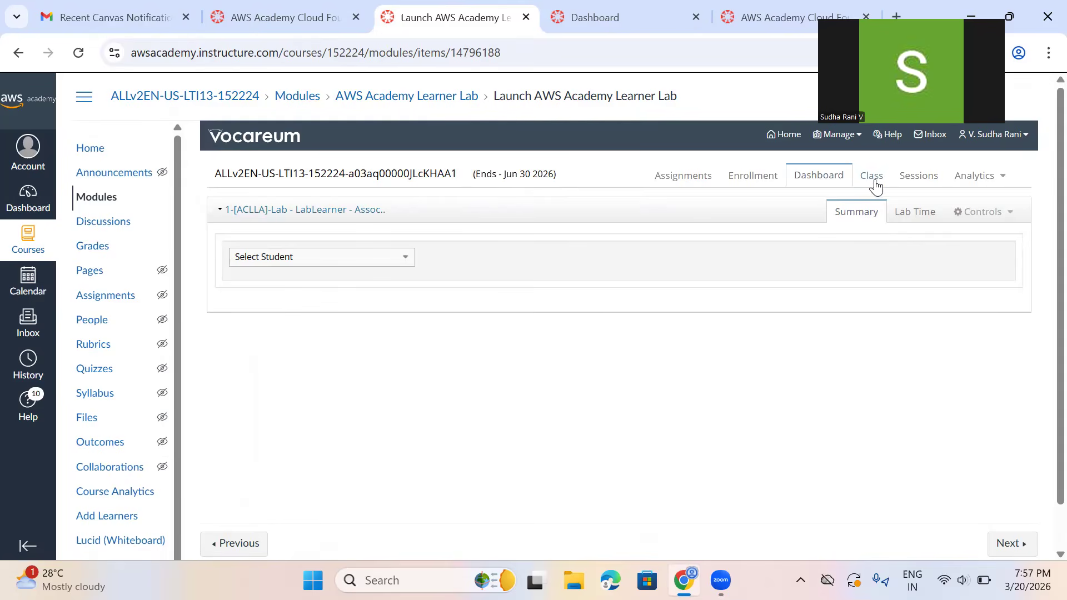
click(915, 211)
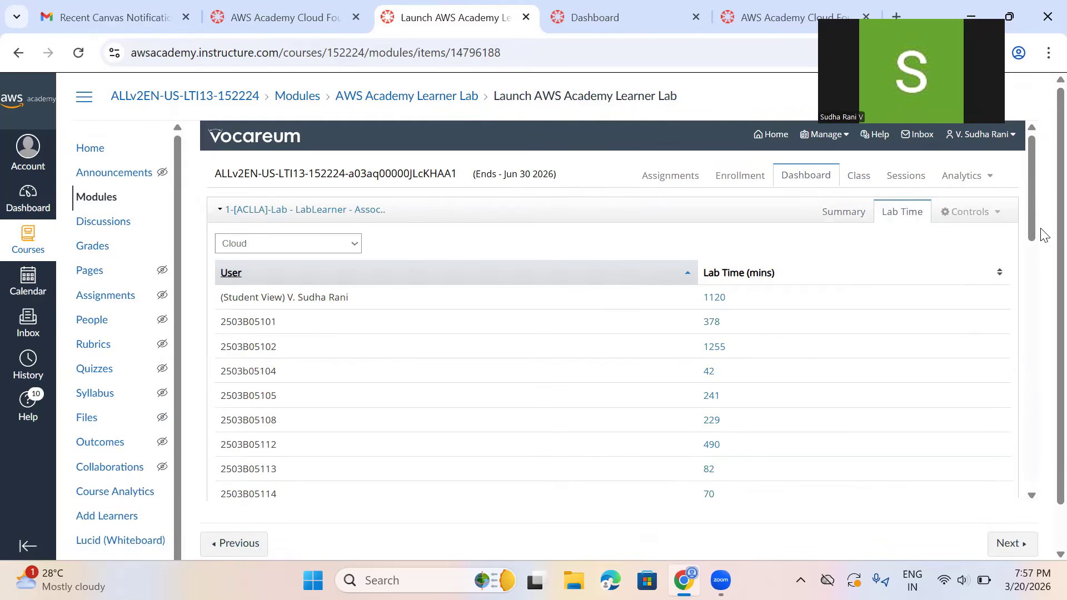
mouse_move(1027, 217)
mouse_down()
mouse_move(1029, 230)
mouse_move(1027, 214)
mouse_up()
drag(1027, 216, 1028, 217)
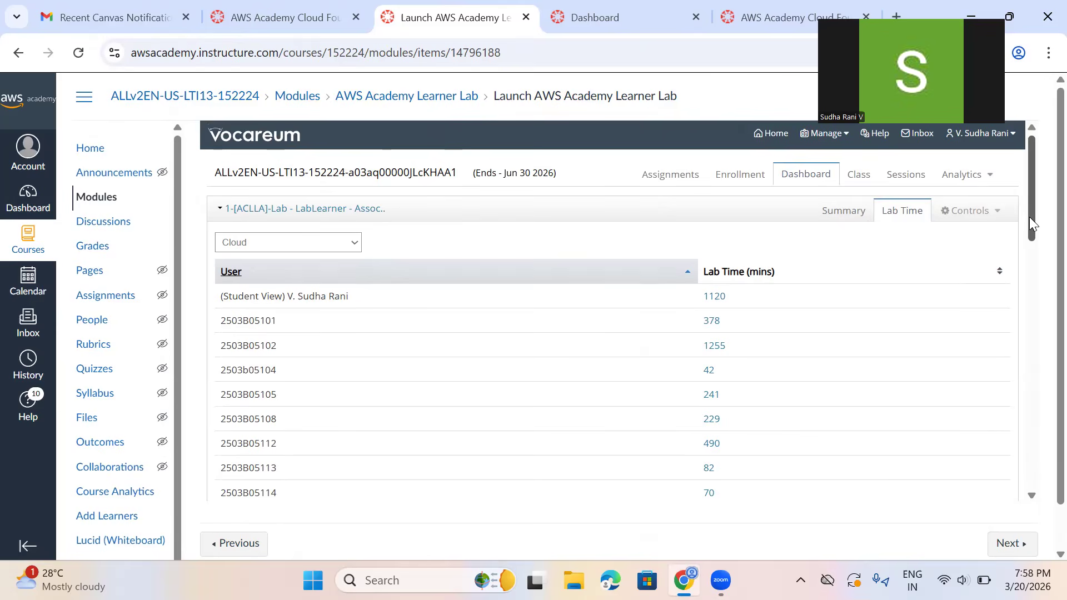
drag(1029, 217, 1043, 172)
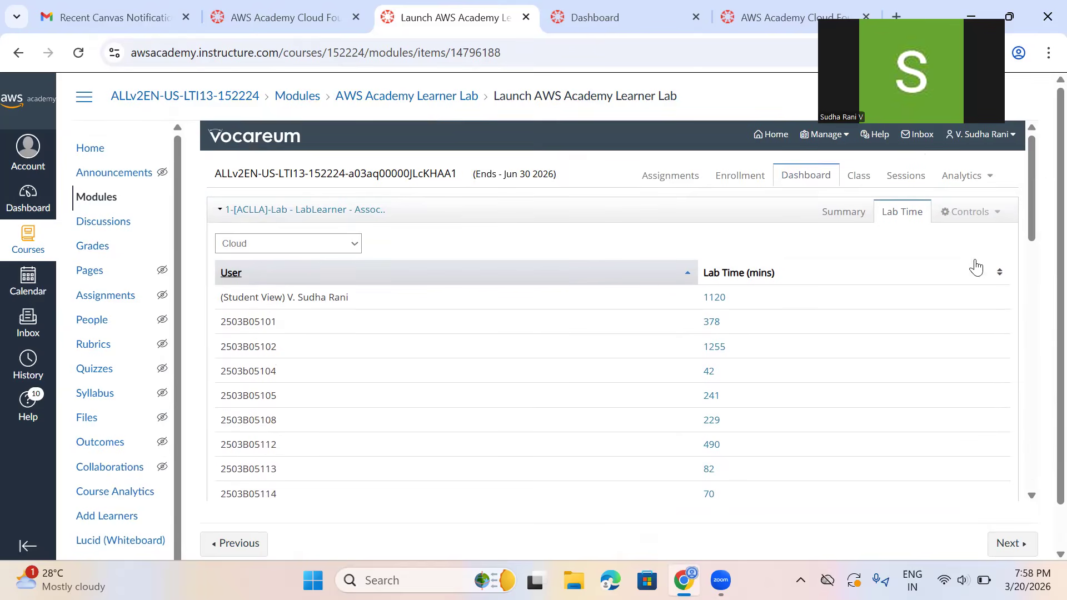
- View the lab control options and review the students' session status in the class view for LabLearner - Associate
click(987, 219)
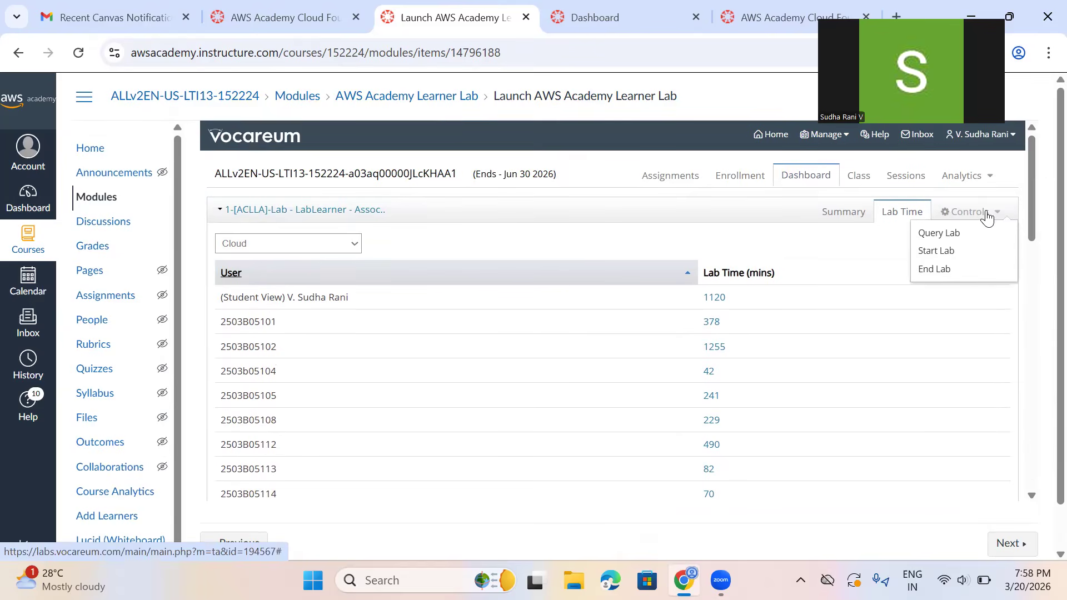
click(864, 177)
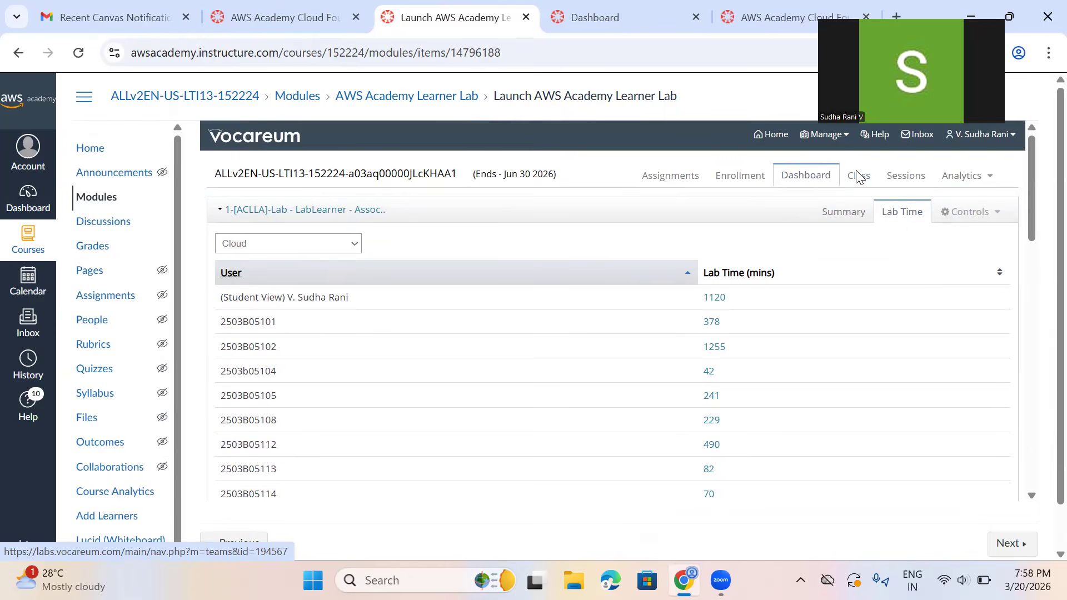
click(859, 177)
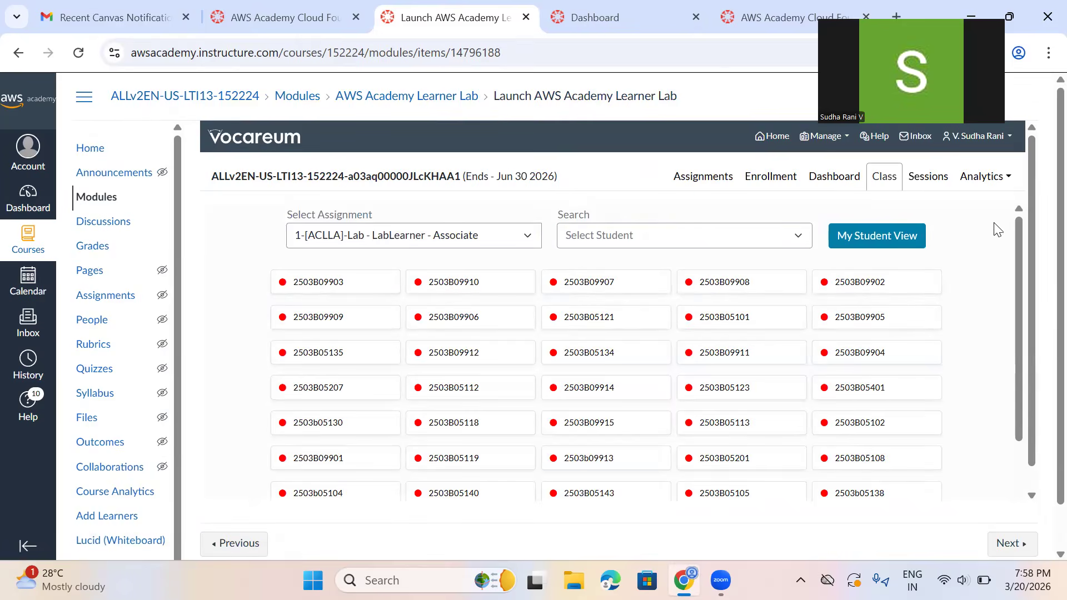
mouse_move(1015, 239)
mouse_down()
mouse_move(1039, 414)
mouse_move(1033, 237)
mouse_up()
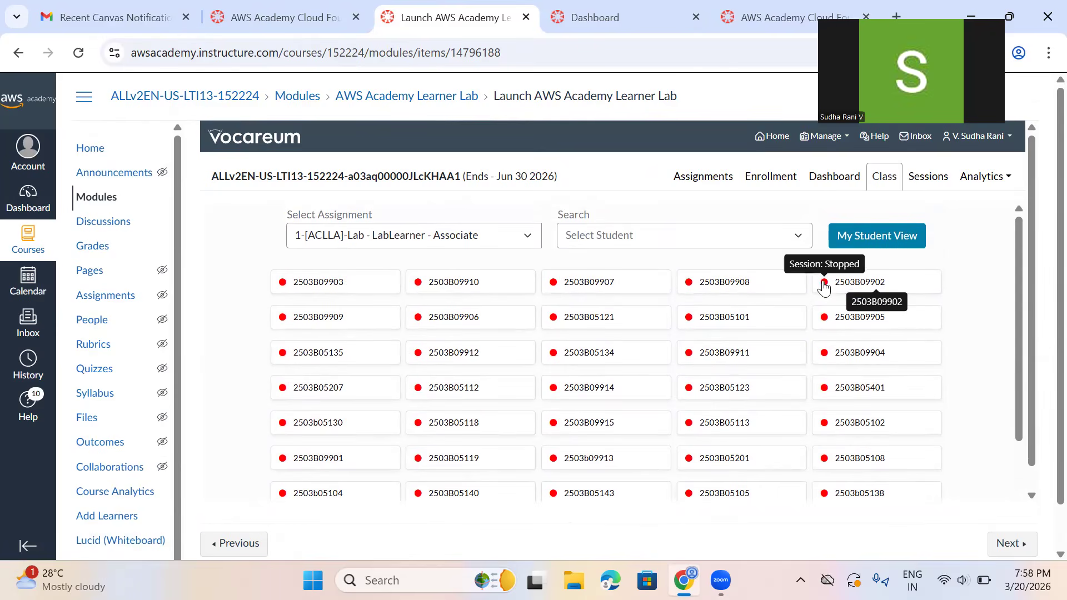
- Review the course's lab sessions list, the available analytics reports and the assignment's dashboard summary in Vocareum
click(935, 186)
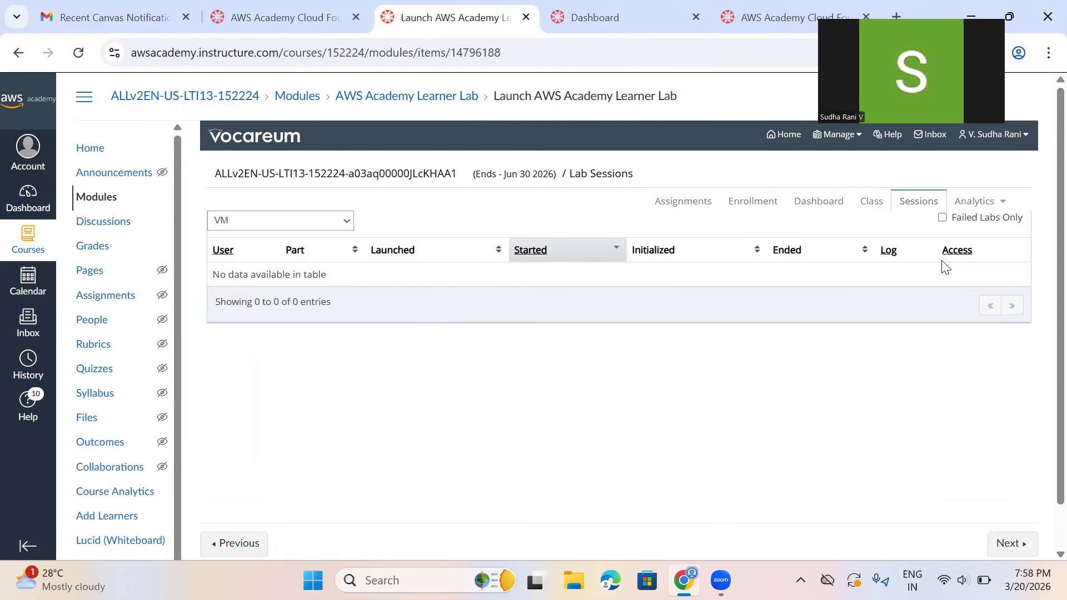
click(993, 210)
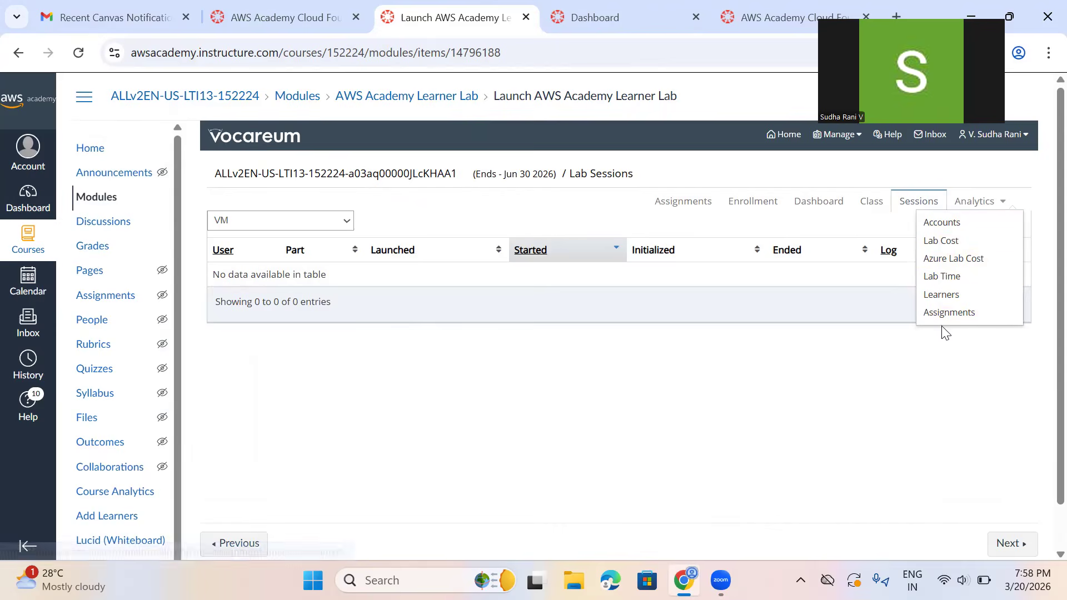
click(931, 390)
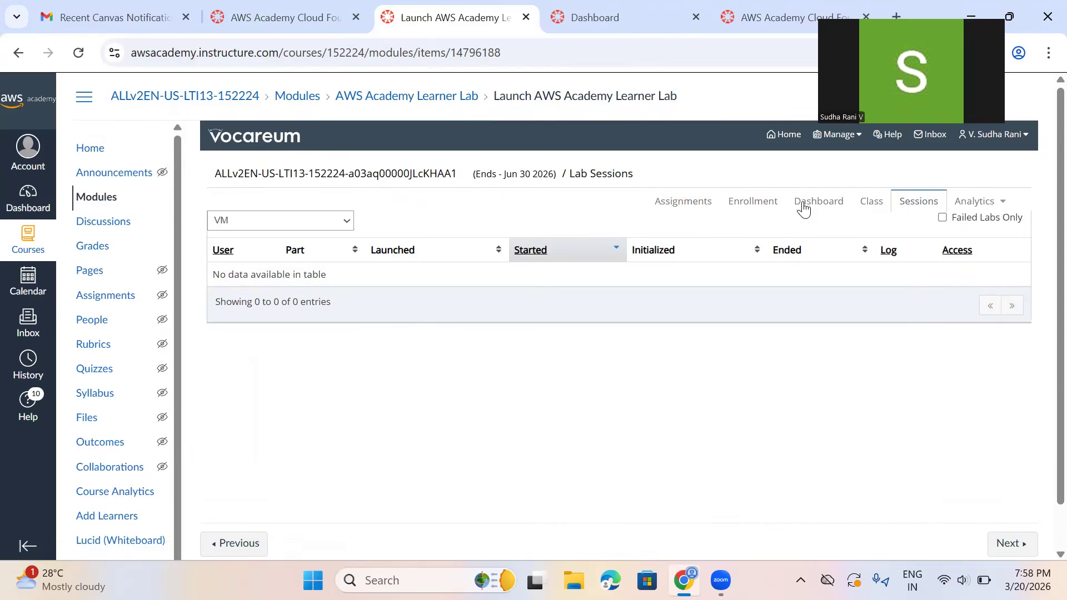
click(824, 214)
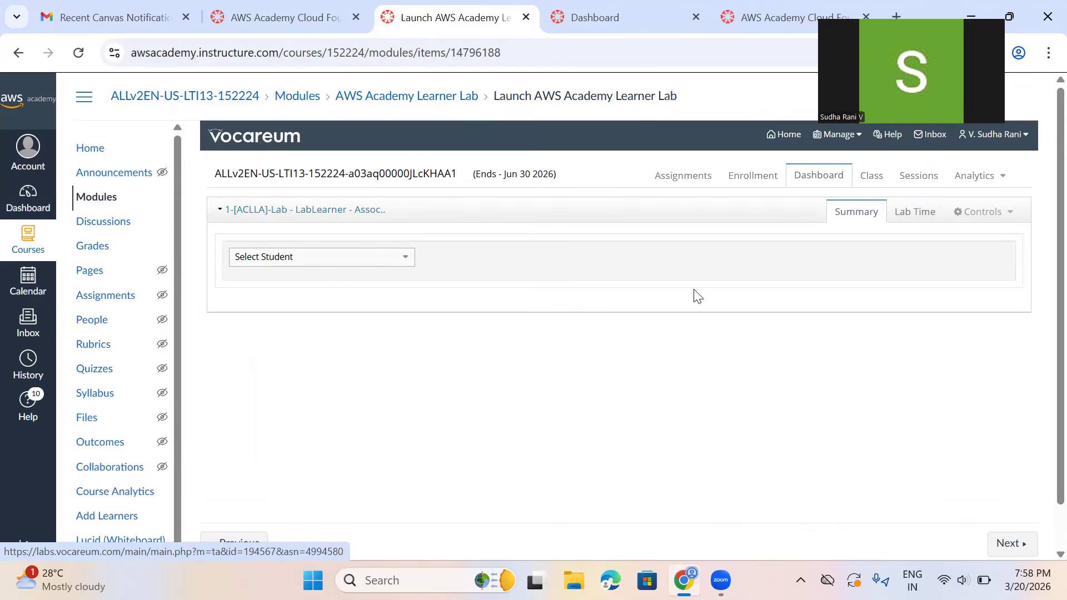
click(917, 178)
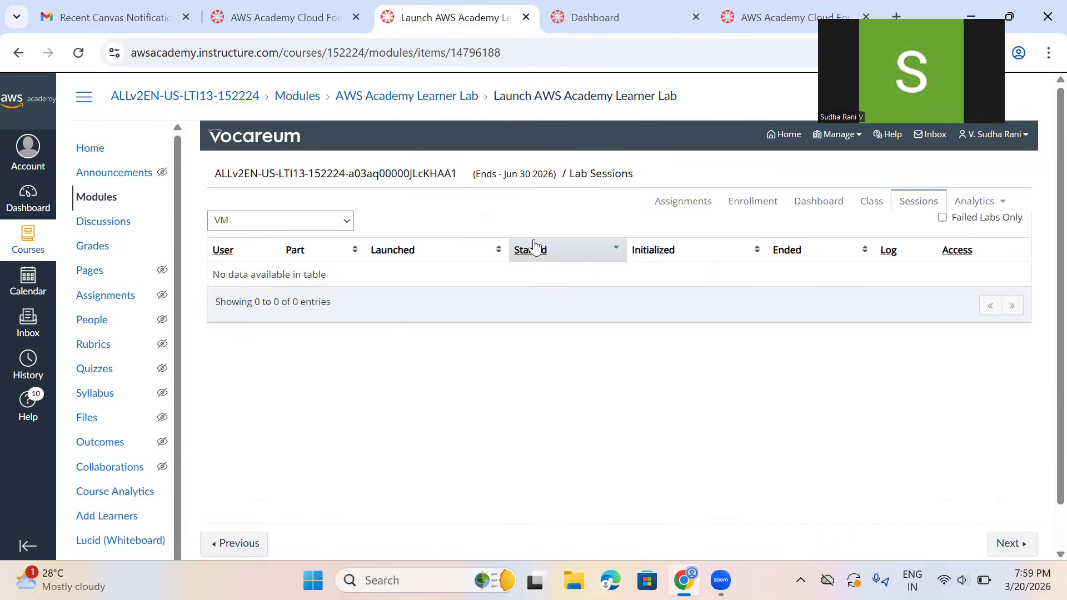
- Open the LabLearner - Associate assignment in student view and start the lab
click(688, 209)
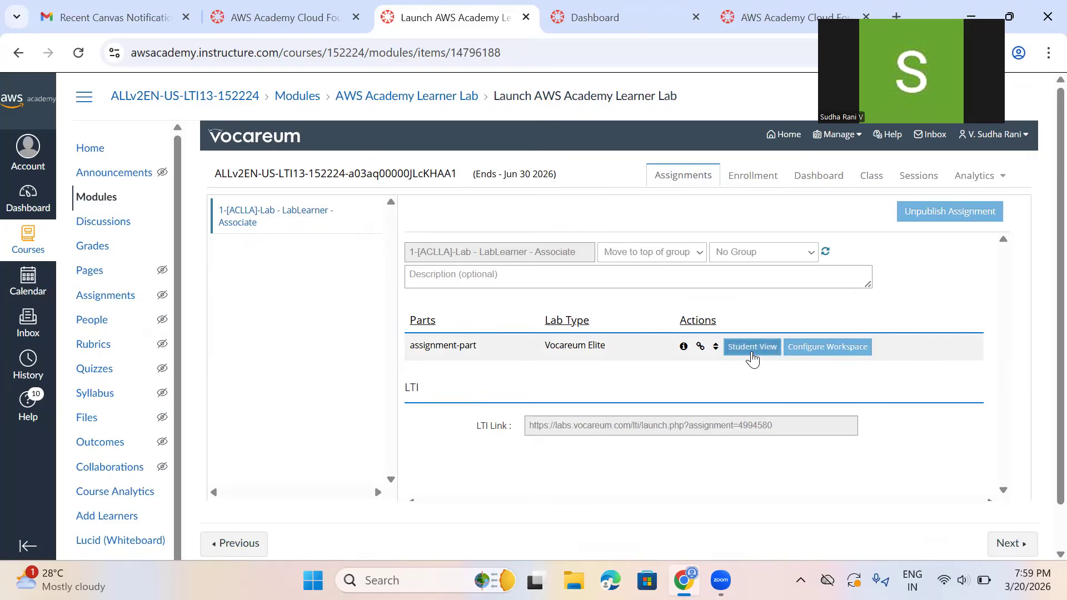
click(753, 346)
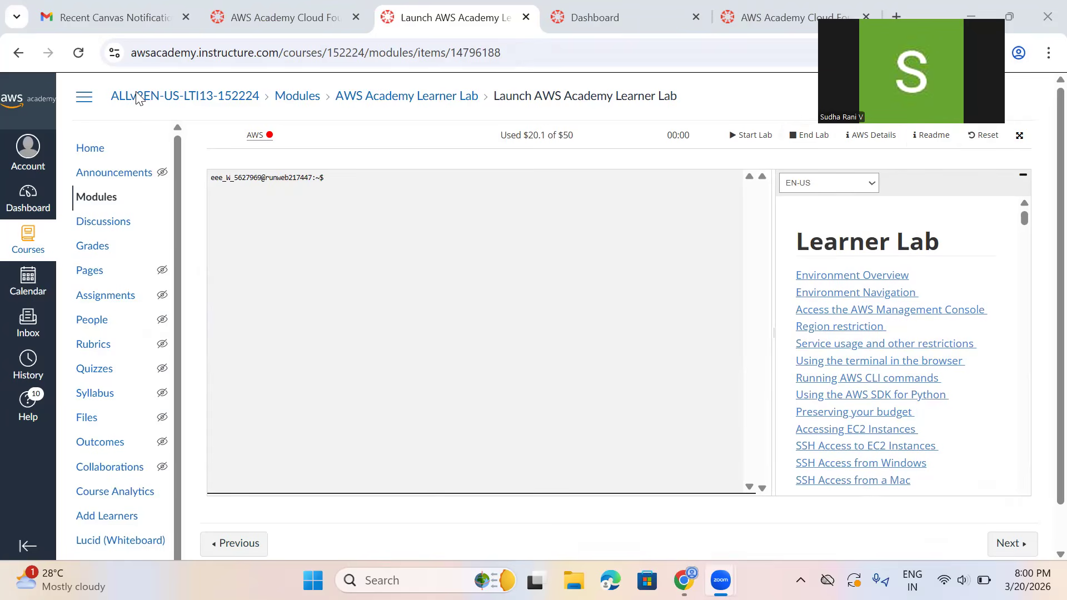
click(266, 139)
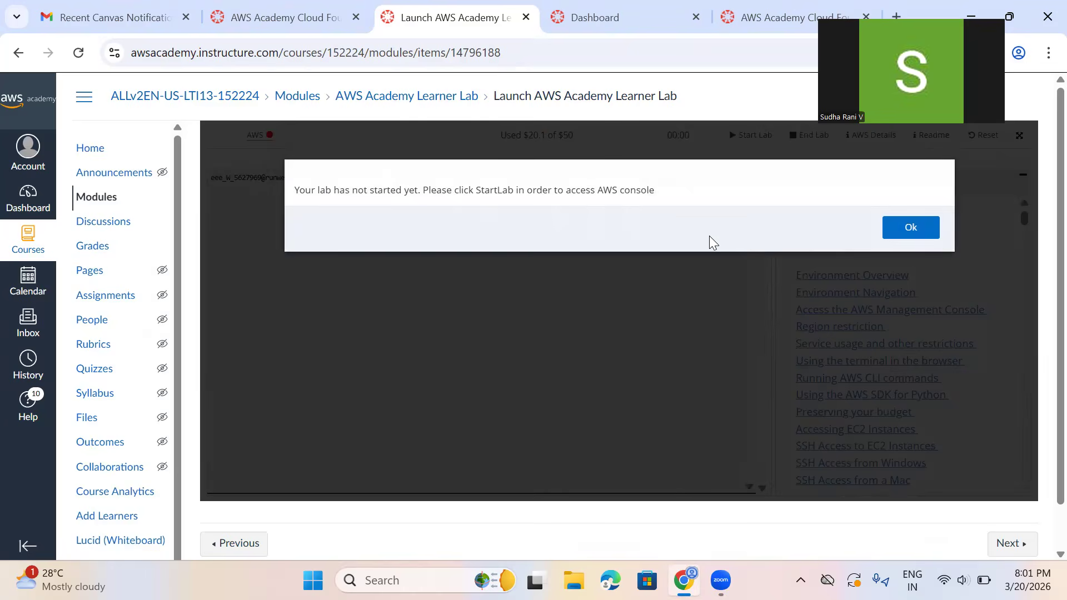
click(899, 239)
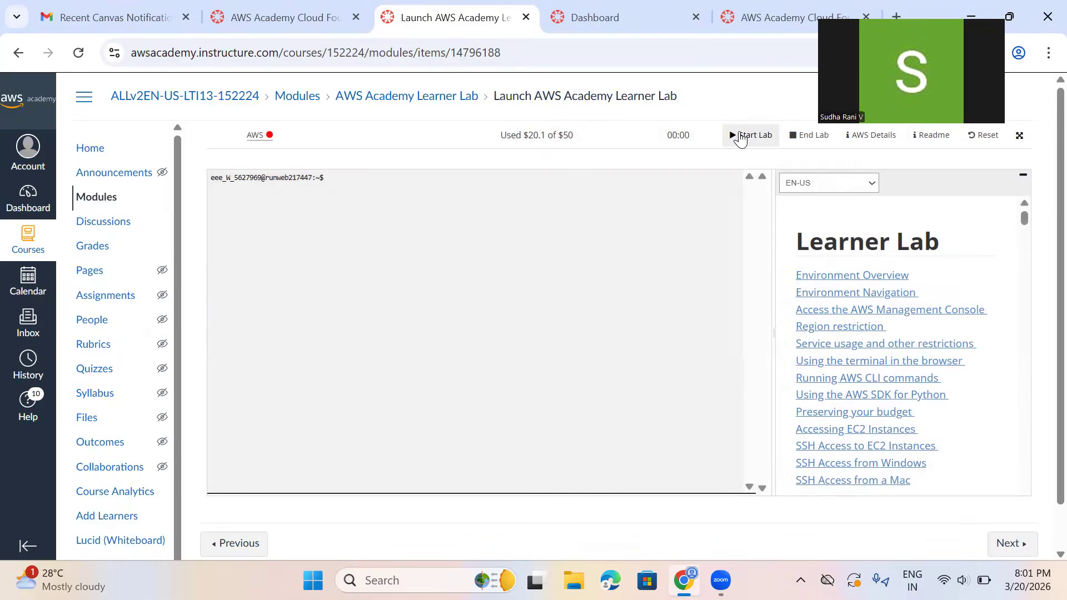
click(741, 139)
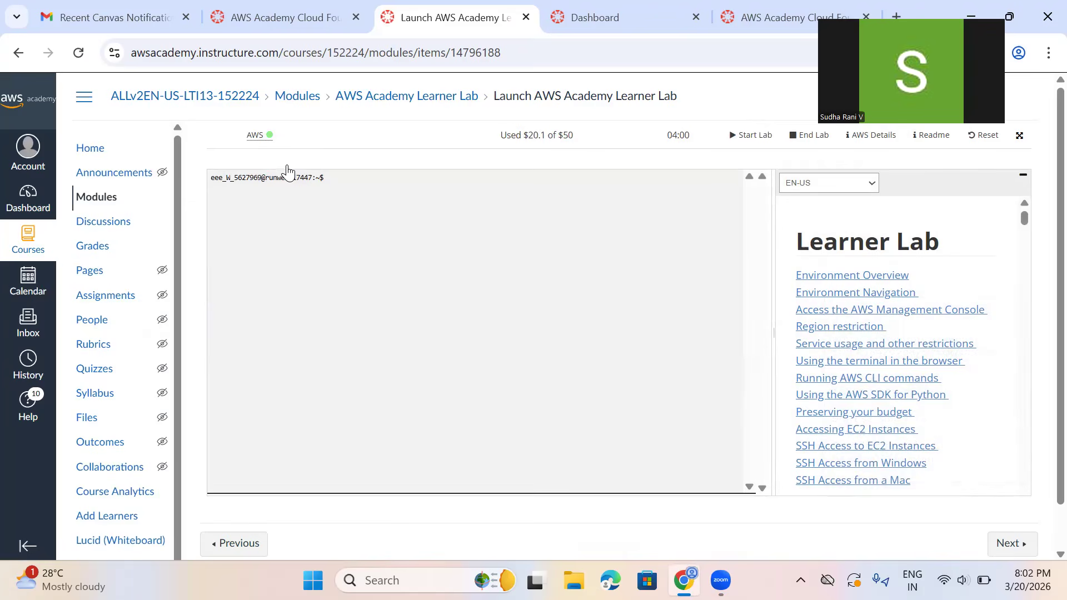
- Open the AWS Management Console from the lab, search for ec2, and list the running EC2 instances
click(254, 135)
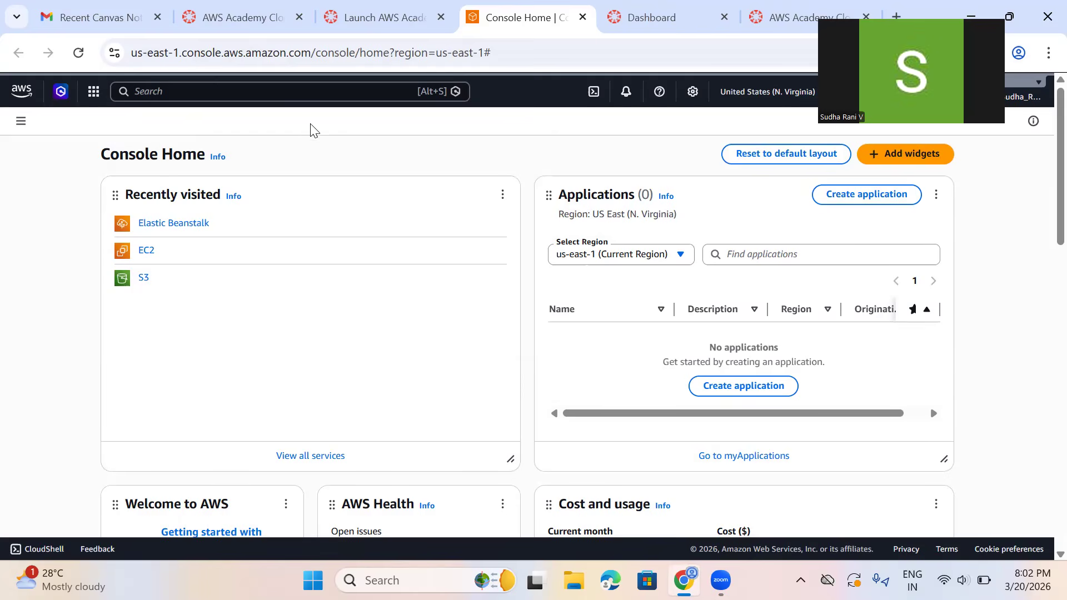
click(278, 93)
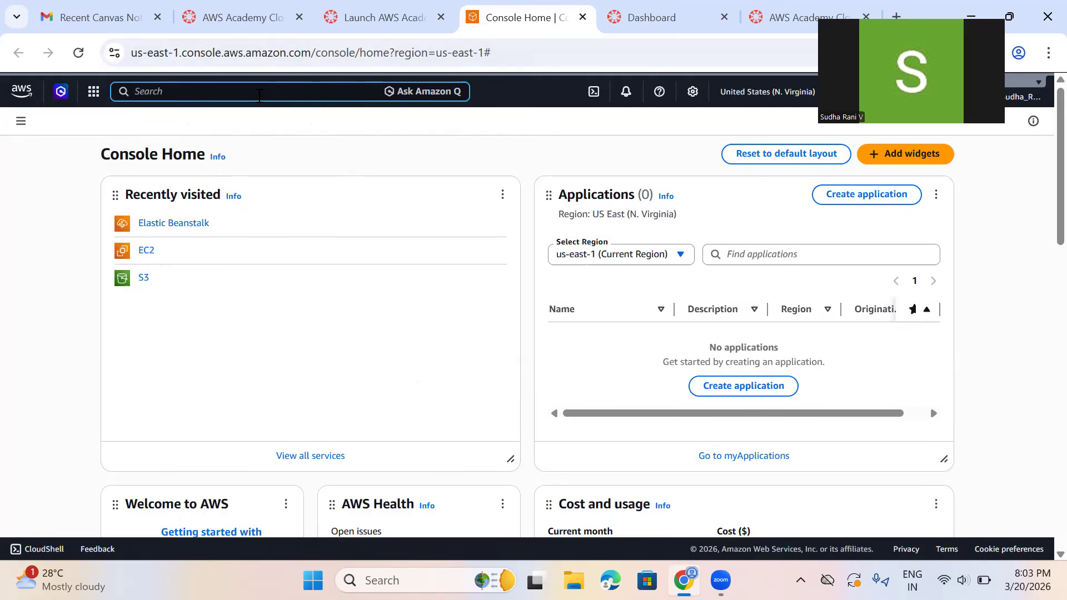
text(ec2)
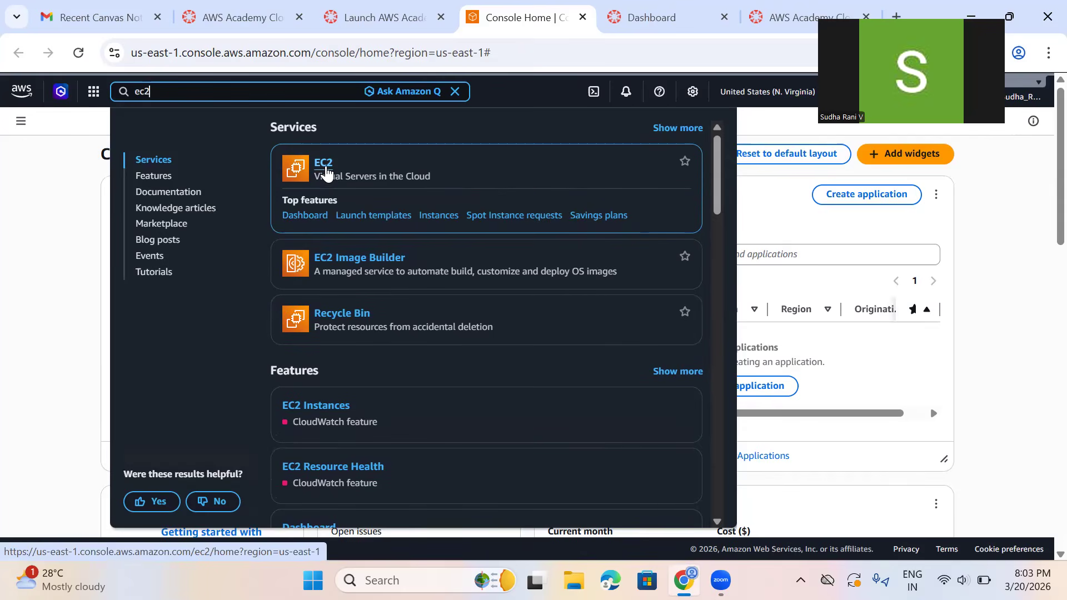
click(324, 165)
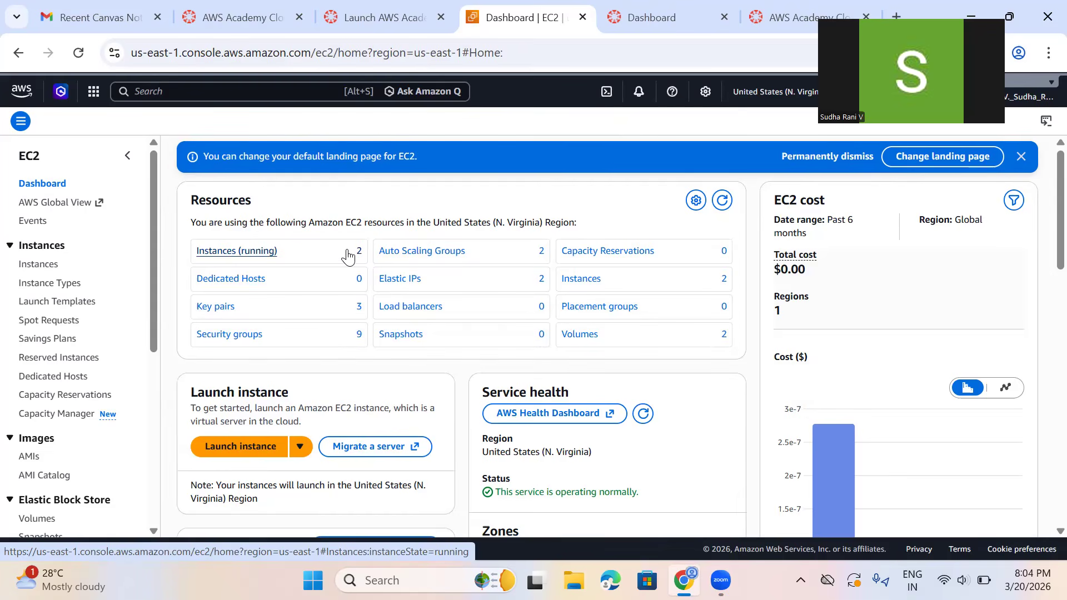
click(269, 253)
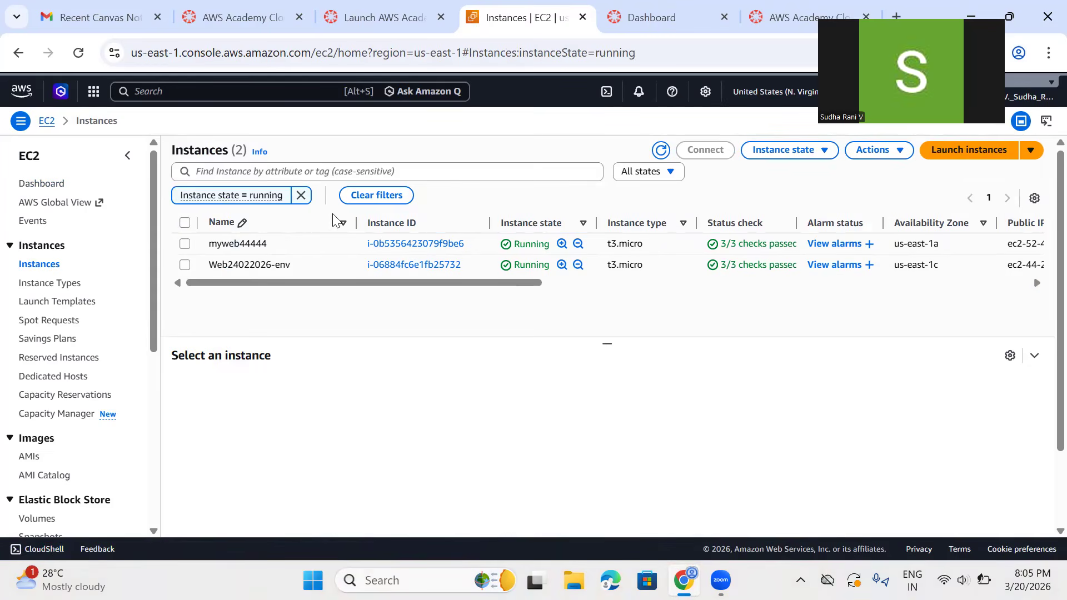
- Terminate the EC2 instance myweb44444, leaving Skip OS shutdown off
click(185, 245)
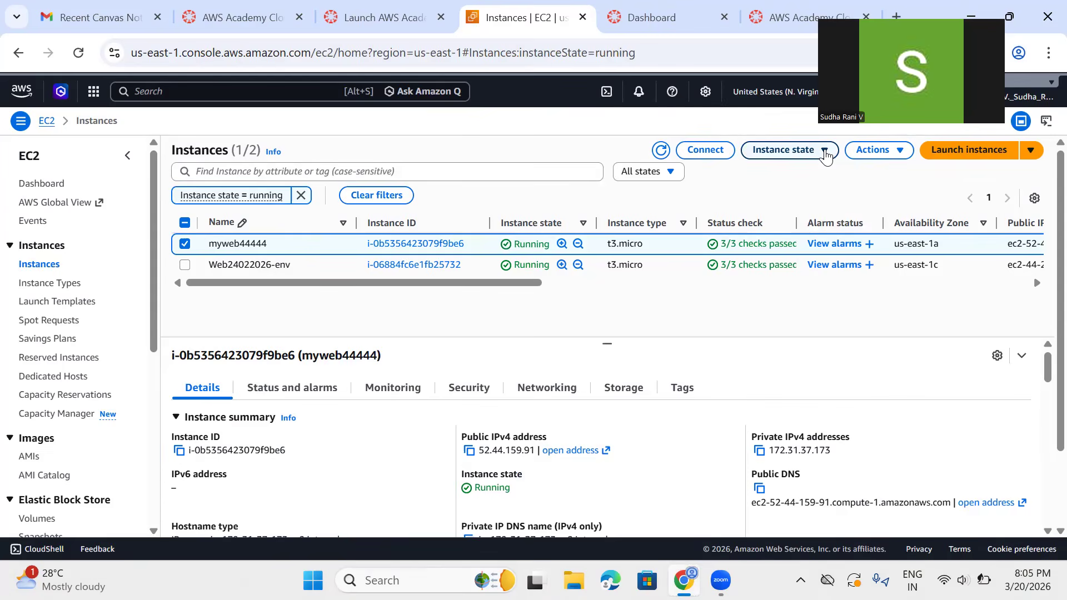
click(827, 155)
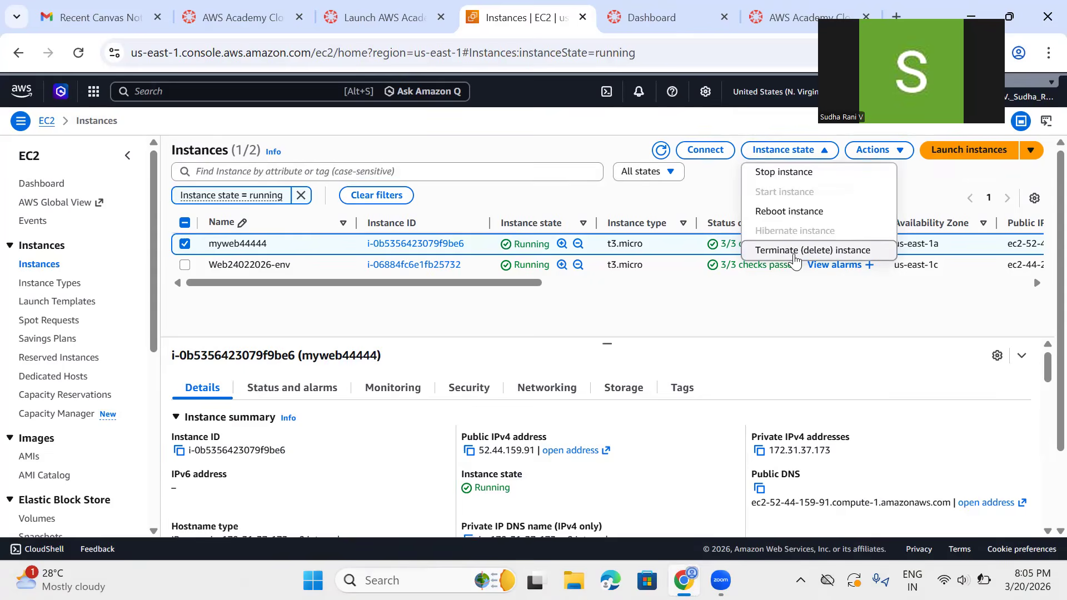
click(794, 258)
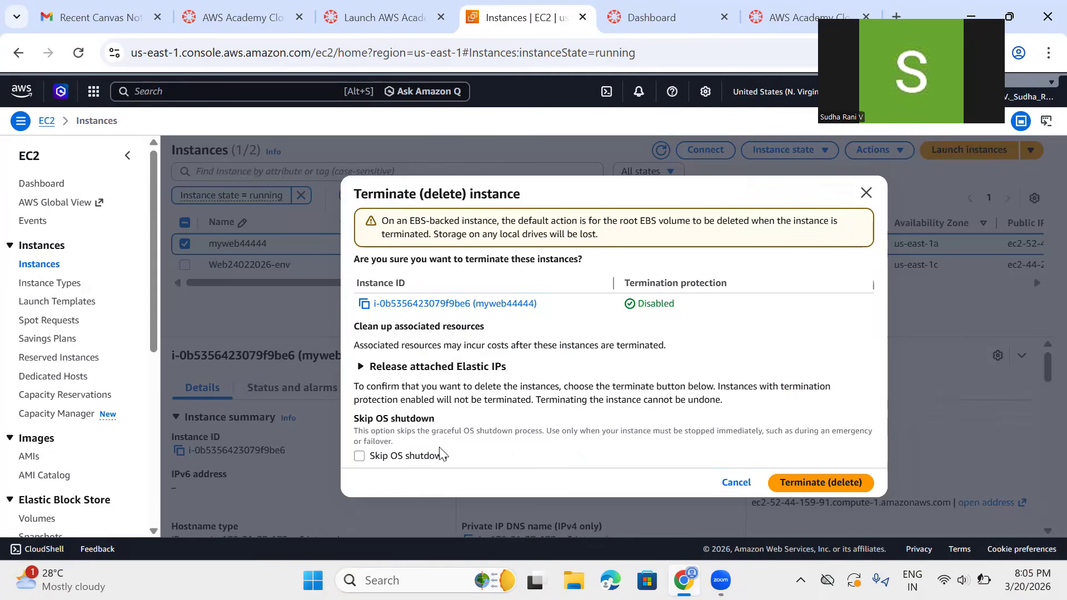
click(836, 482)
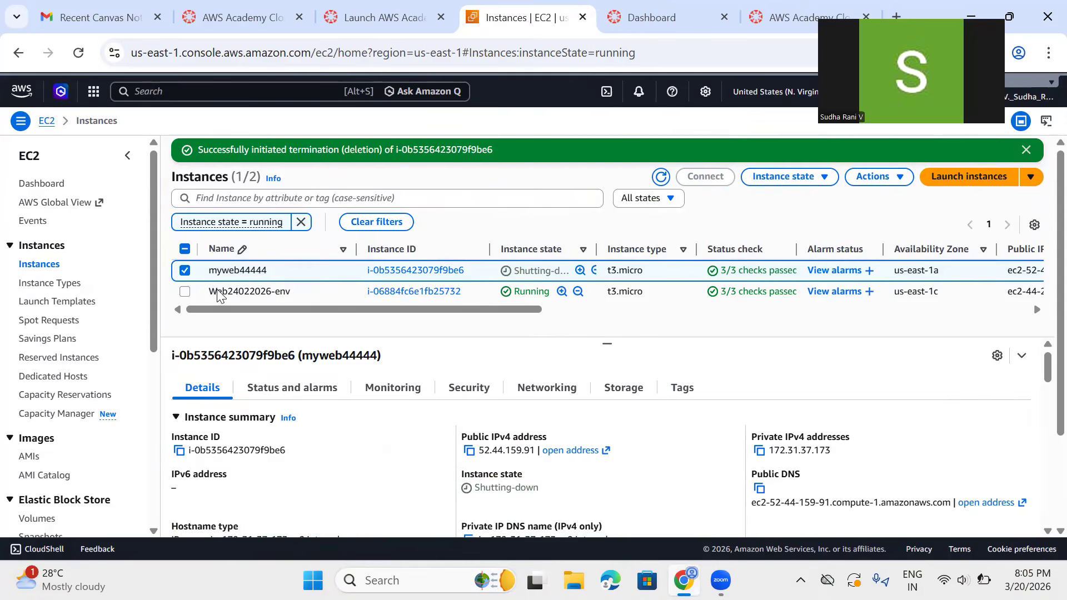
- Add Web24022026-env to the selection and terminate it together with myweb44444
click(186, 293)
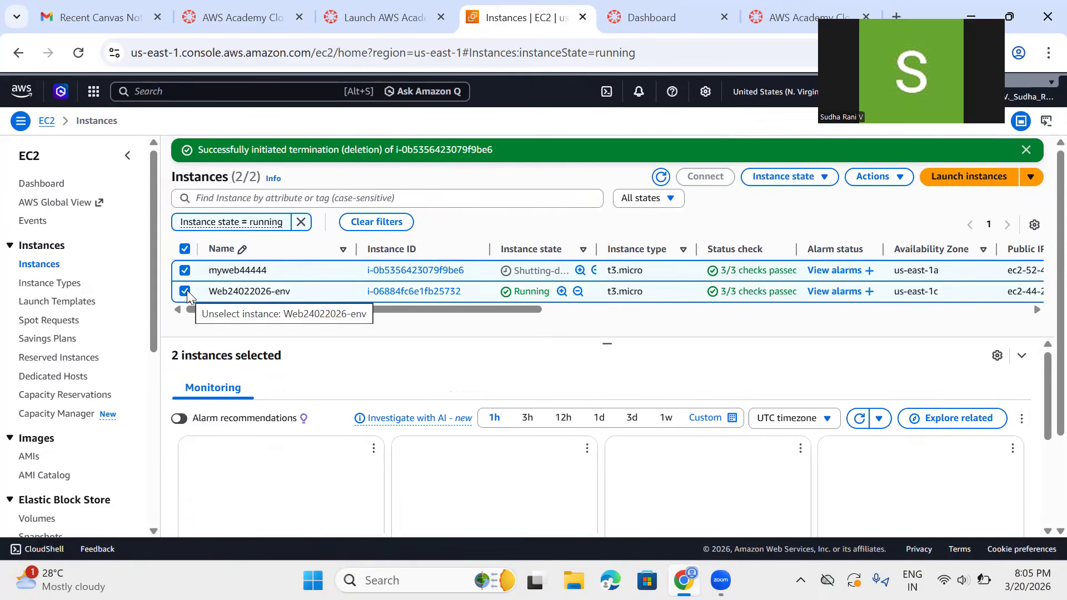
click(825, 176)
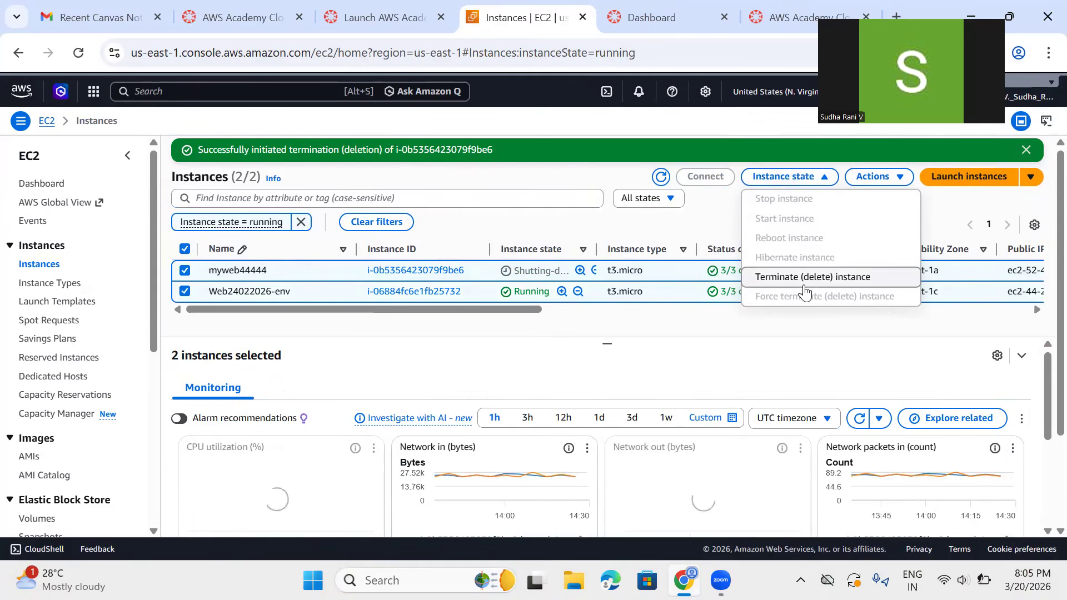
click(807, 278)
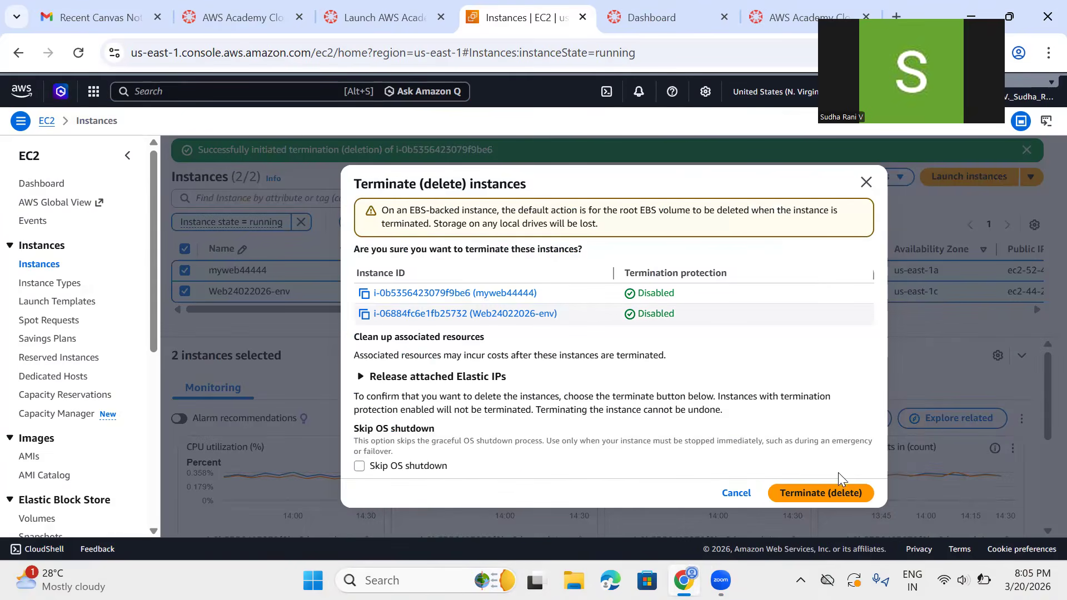
click(821, 493)
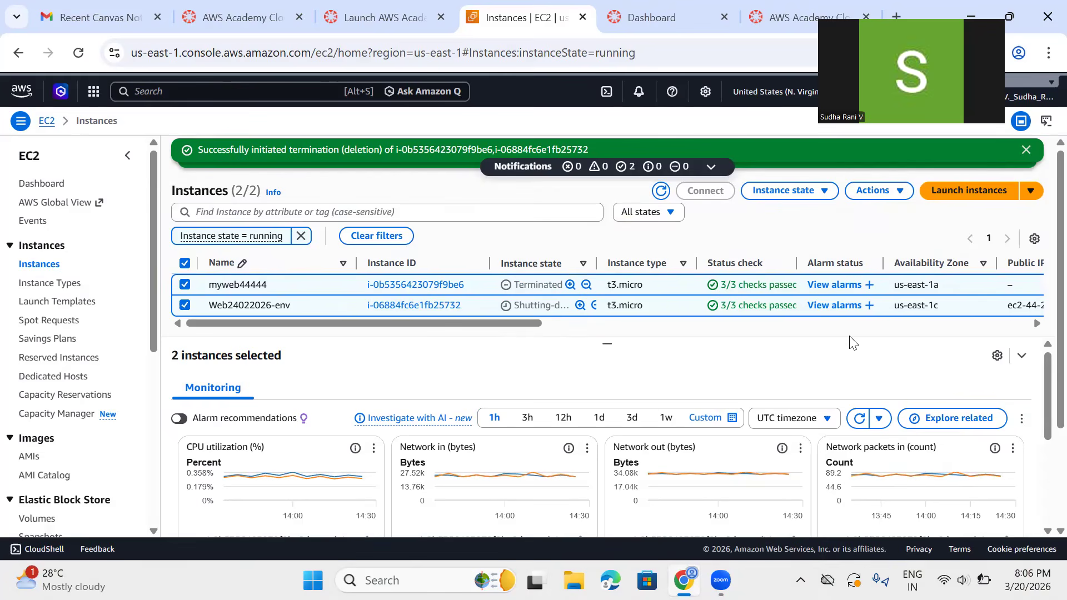
- Refresh the running instances list, dismiss the latest notification, and list EC2 instances in all states
click(662, 191)
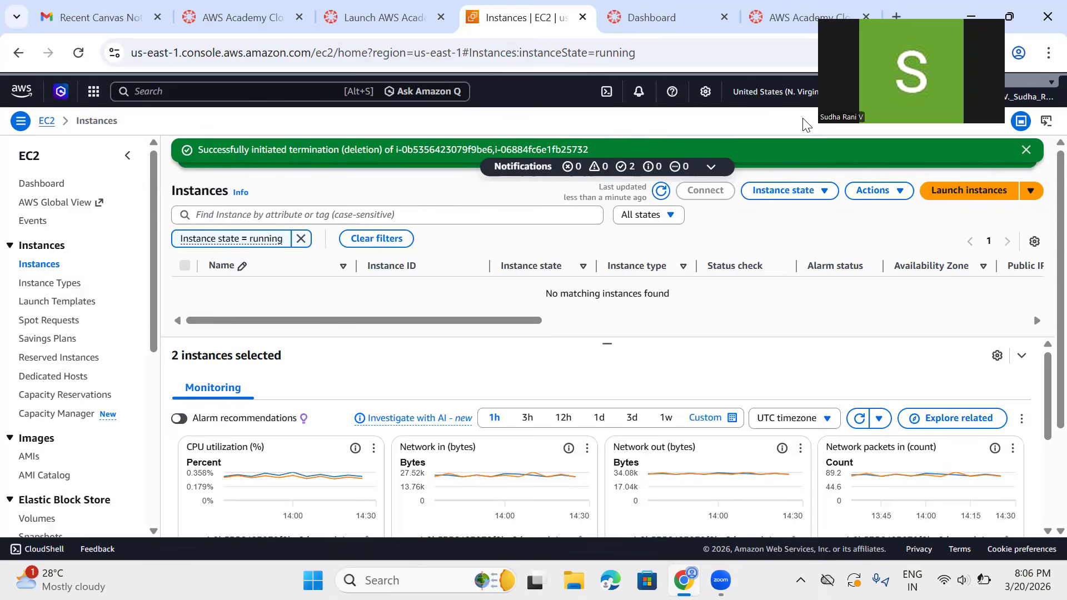
click(1026, 152)
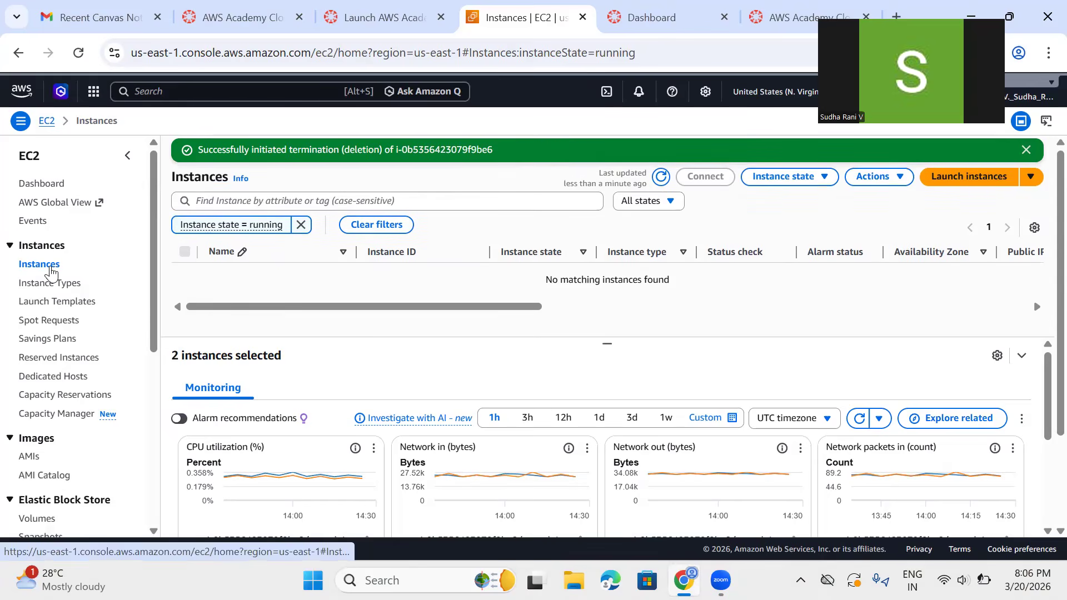
click(50, 269)
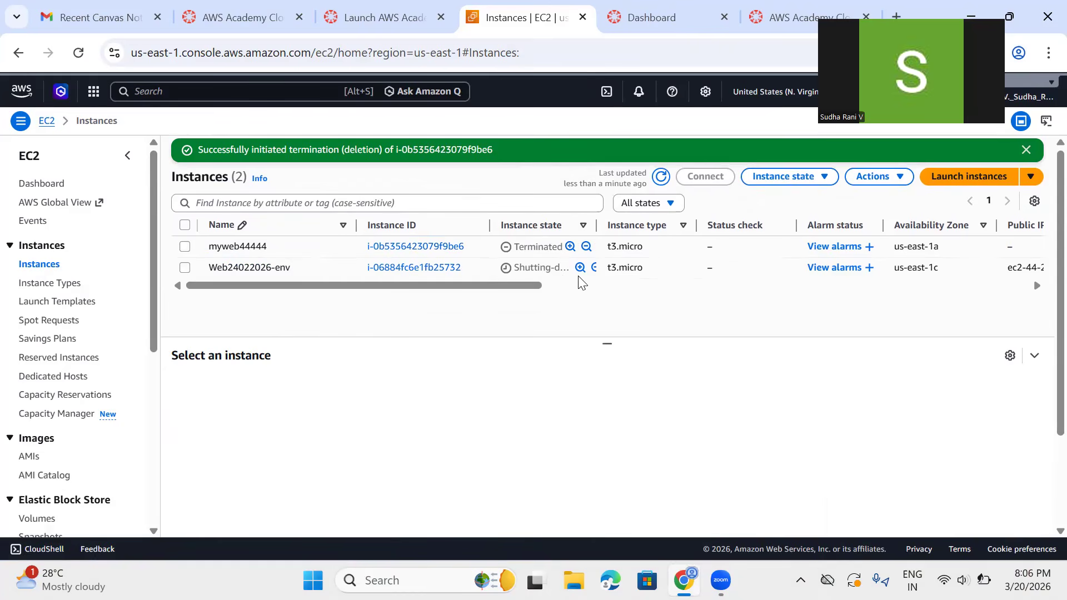
- Terminate the myweb44444 instance again from the unfiltered instances list
click(185, 246)
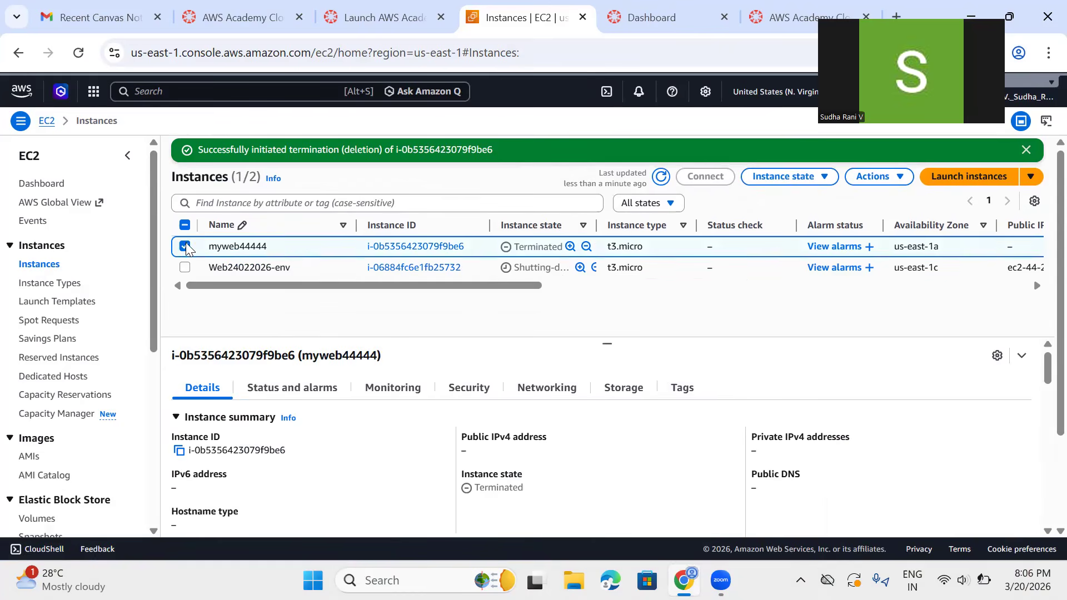
click(831, 178)
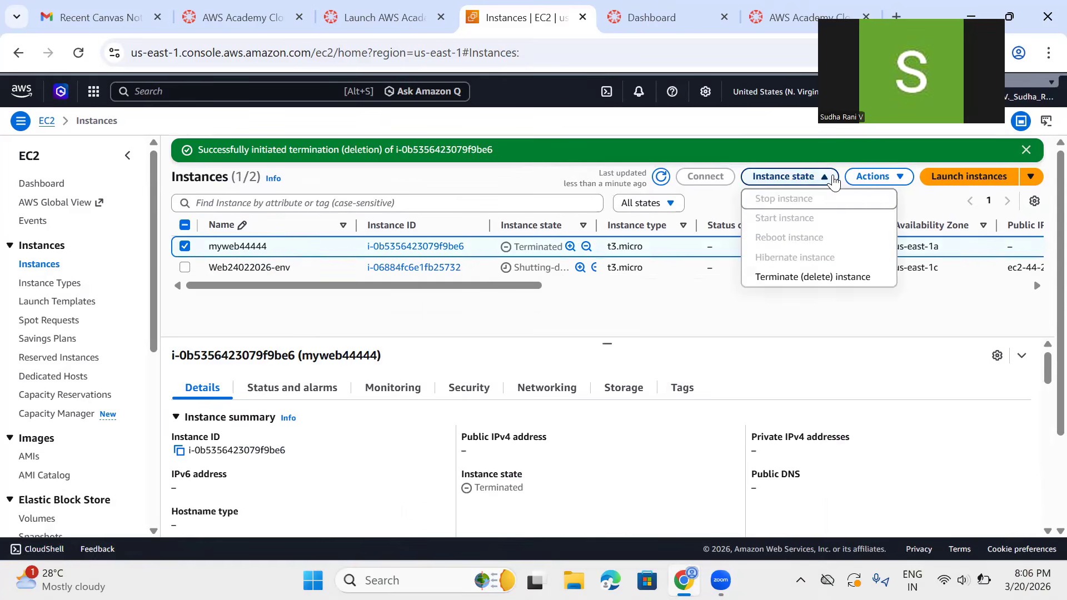
click(798, 279)
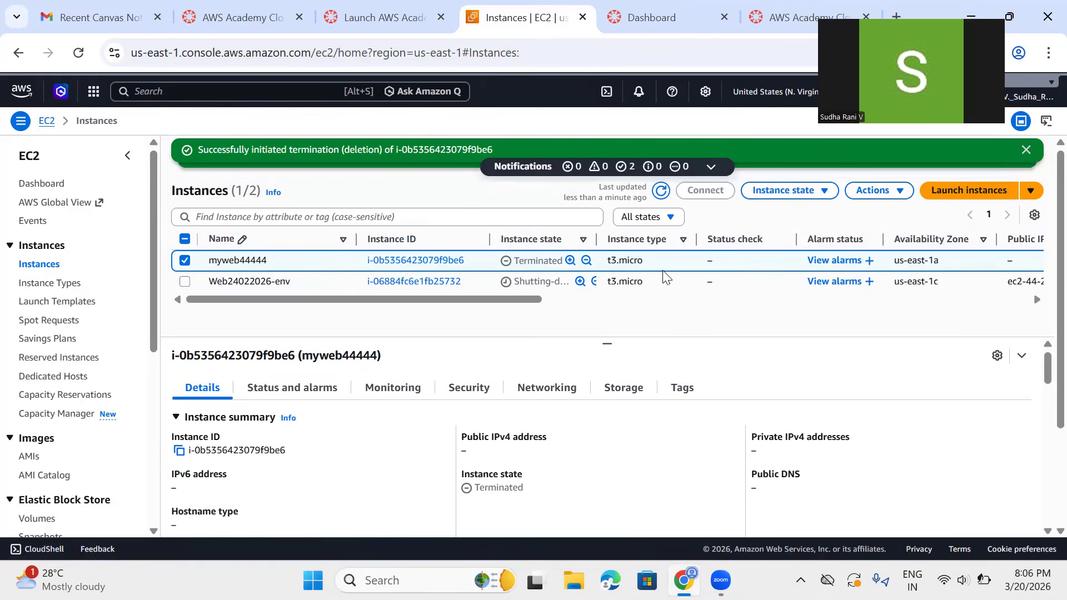
- Add Web24022026-env to the selection, terminate both selected instances with Skip OS shutdown off, and dismiss the latest notification
click(185, 282)
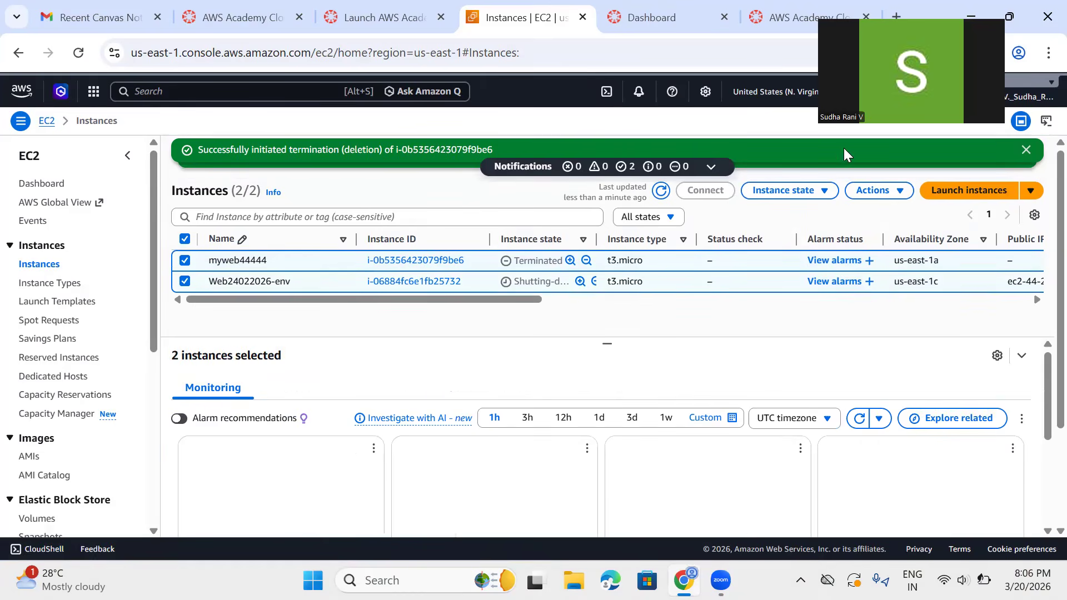
click(830, 192)
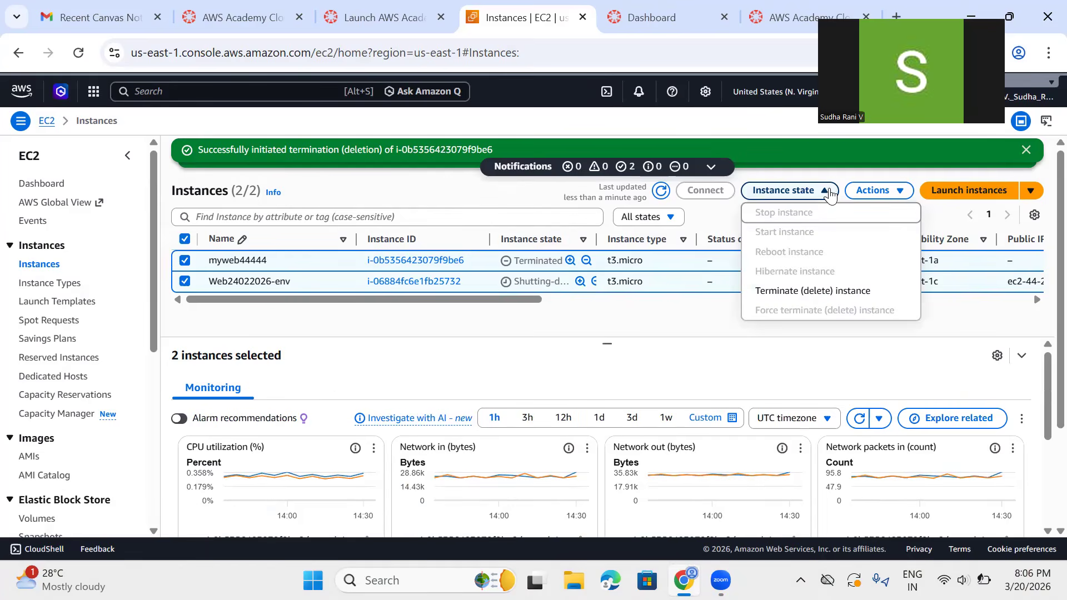
click(794, 291)
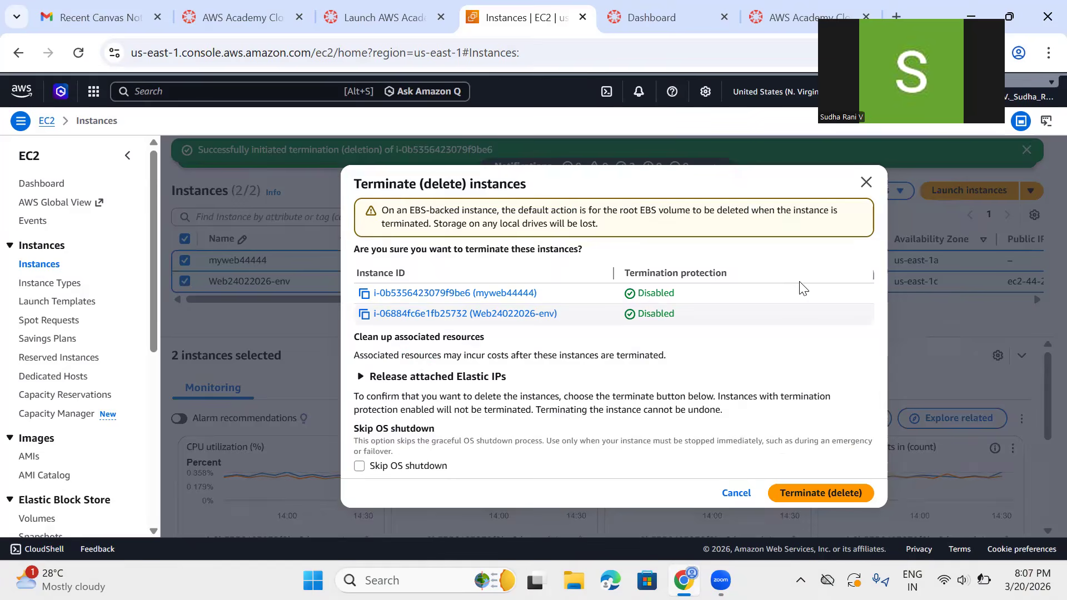
click(797, 493)
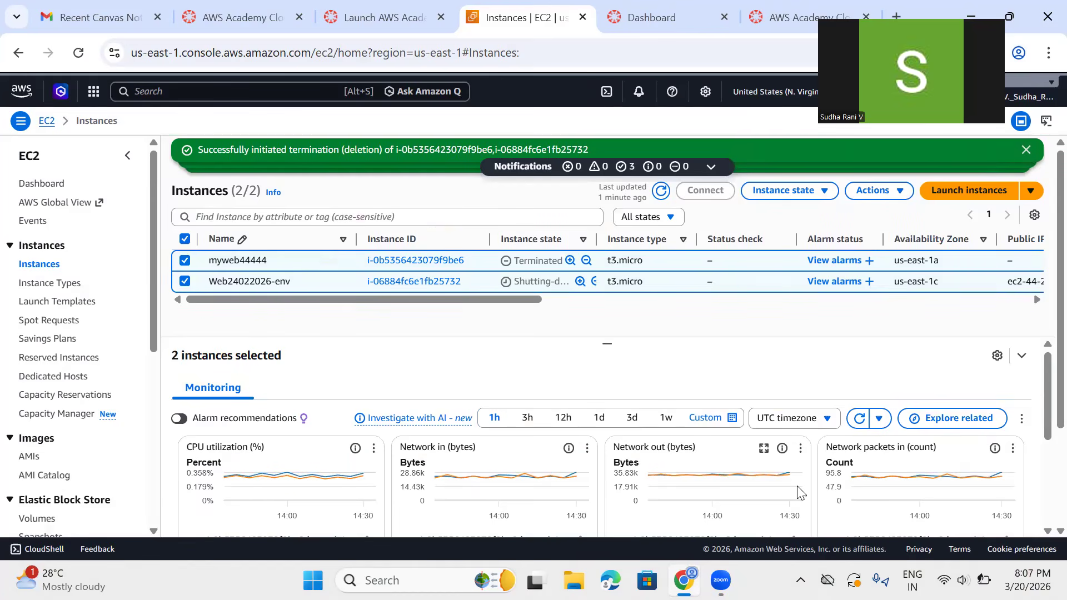
click(1027, 151)
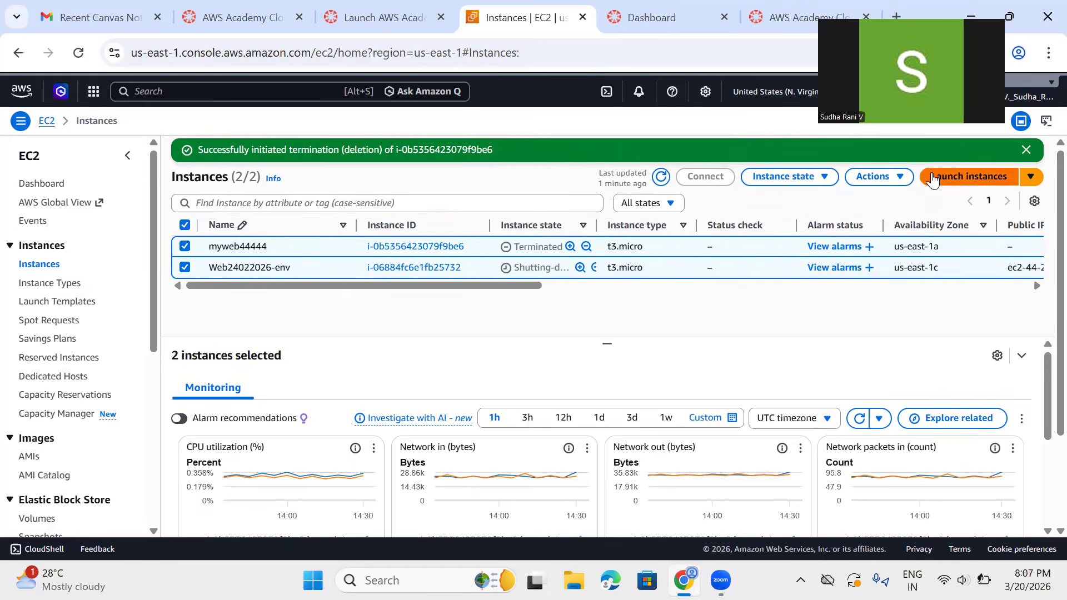
- Refresh the EC2 instances list to load the current instance states
click(904, 177)
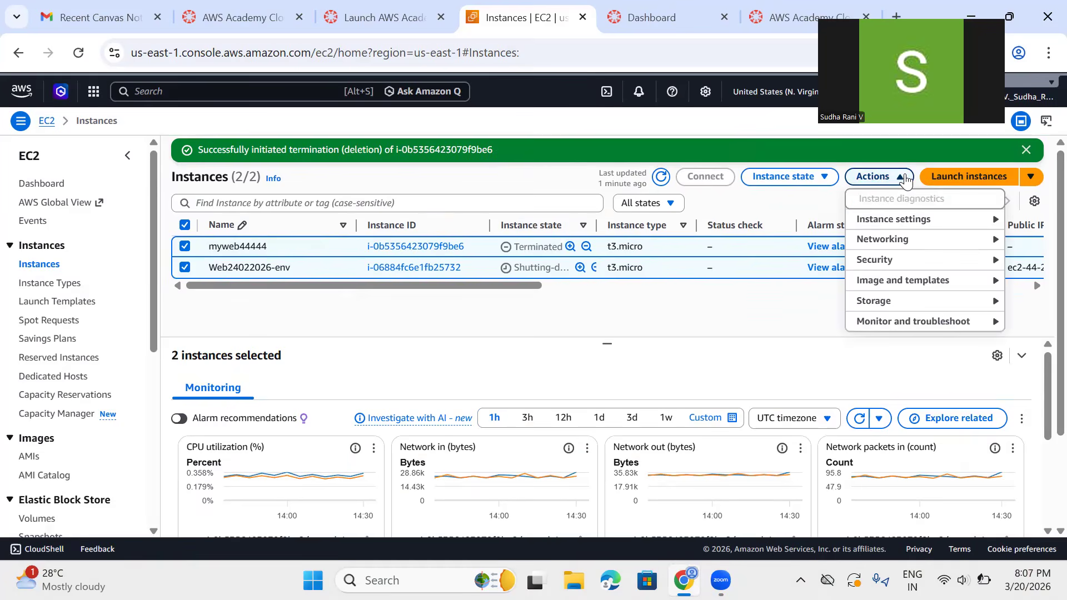
click(786, 349)
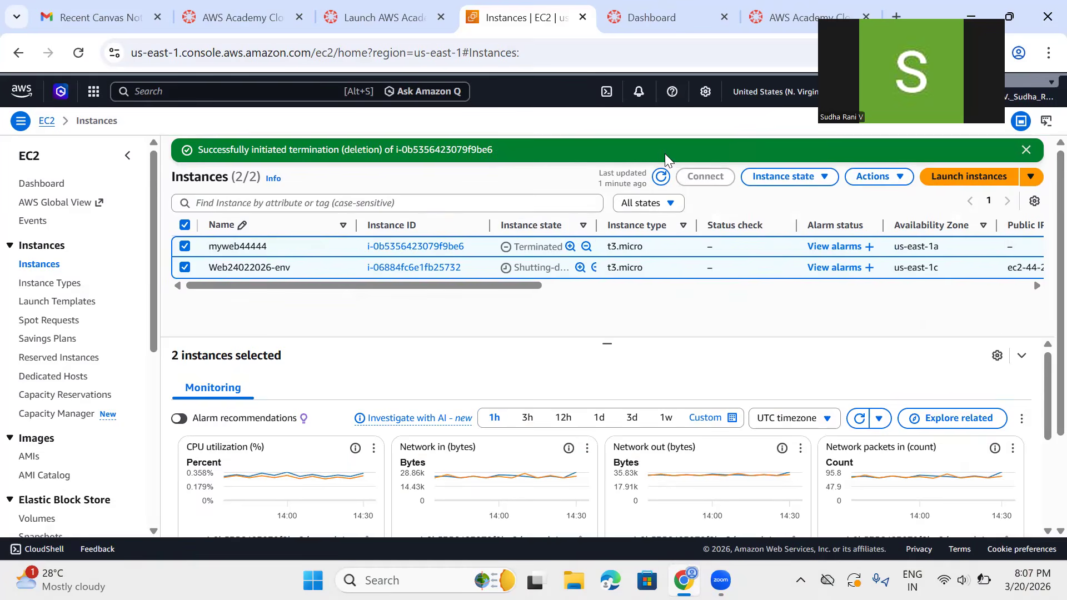
click(662, 178)
click(663, 178)
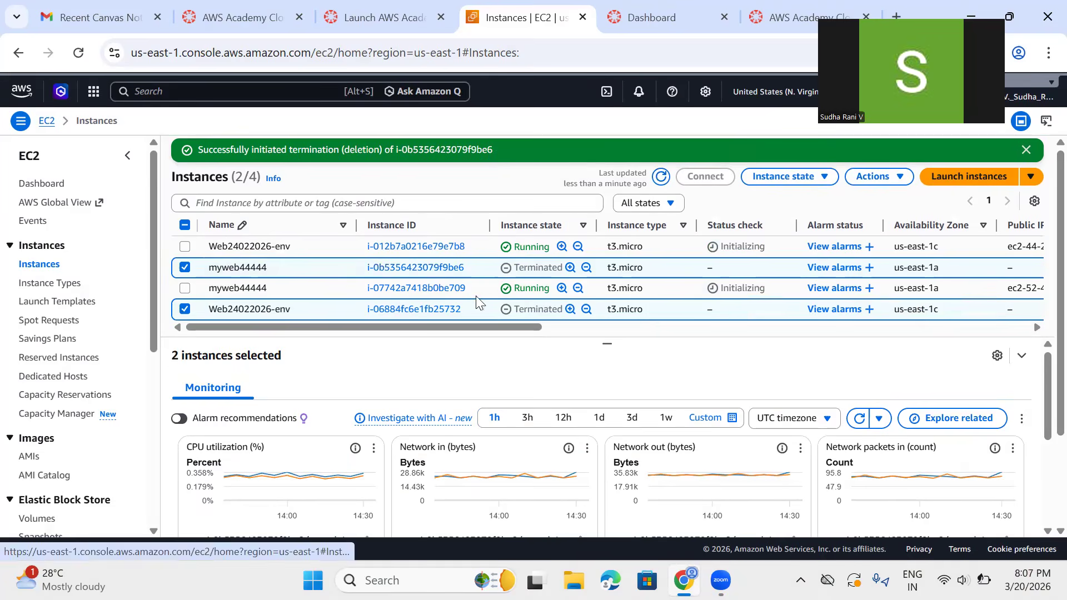
- Add the running myweb44444 instance to the selection, terminate the three selected instances, and dismiss the termination notifications
click(184, 288)
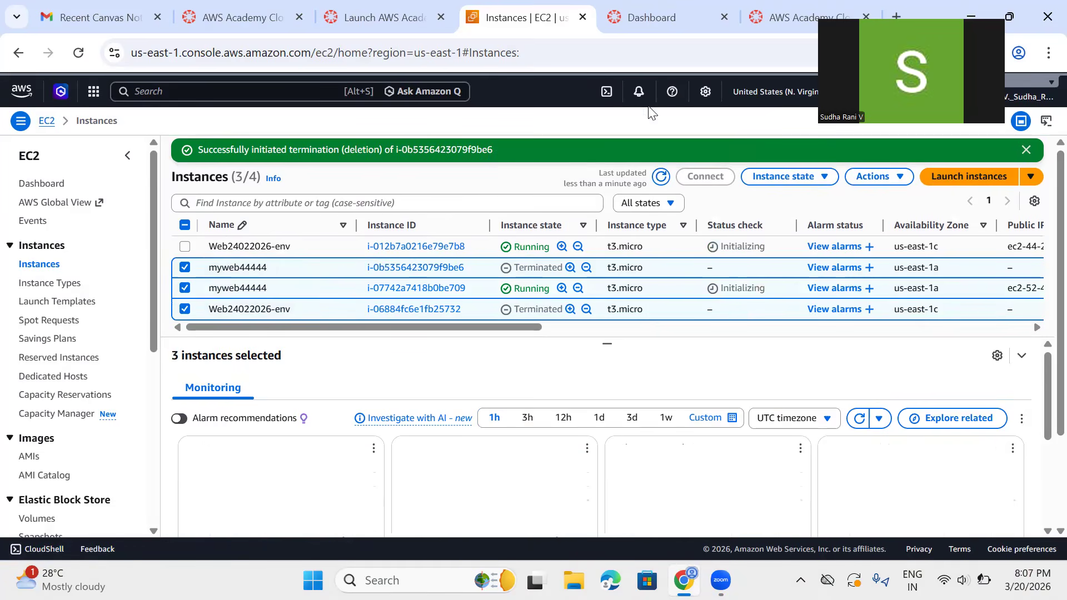
click(827, 178)
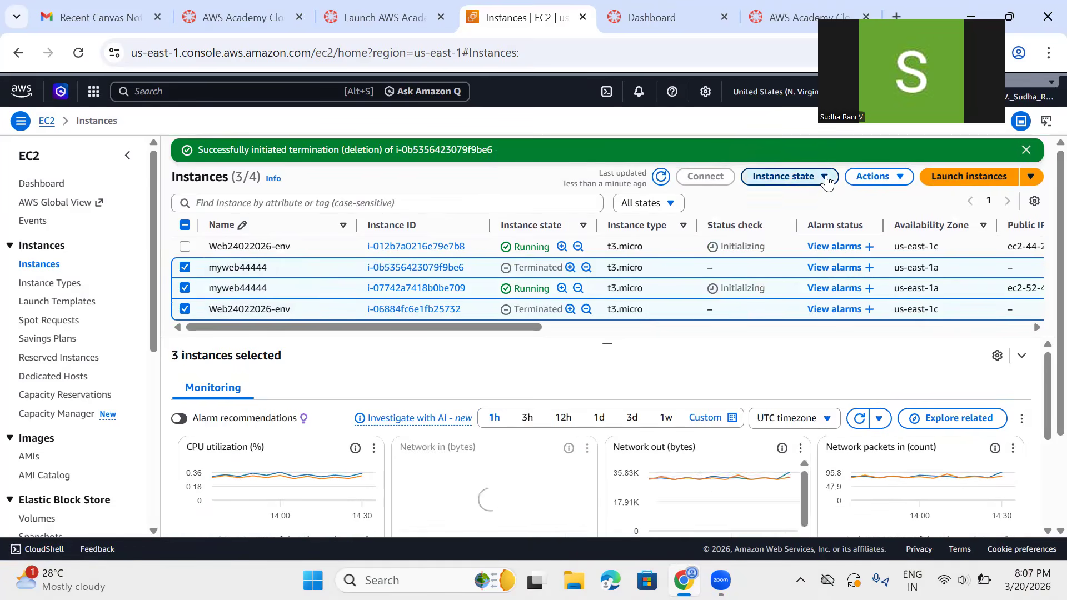
click(792, 278)
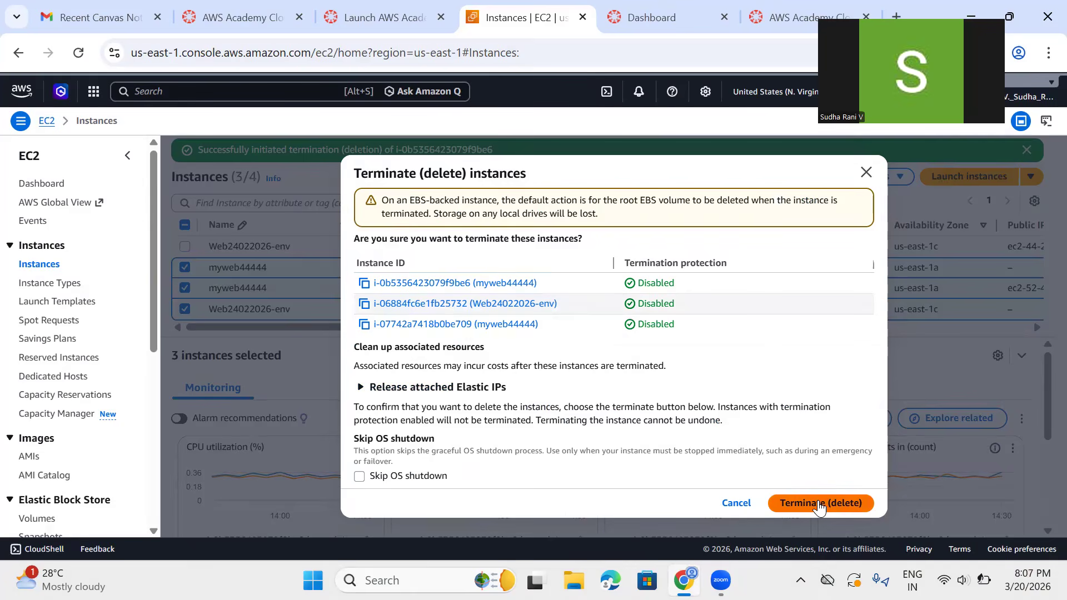
click(818, 504)
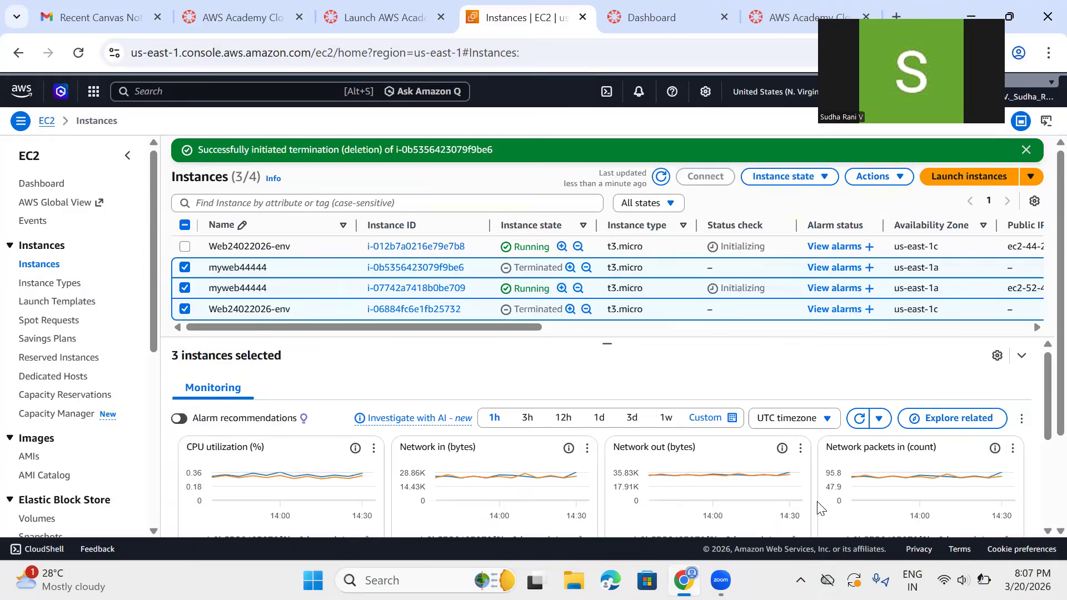
click(1026, 156)
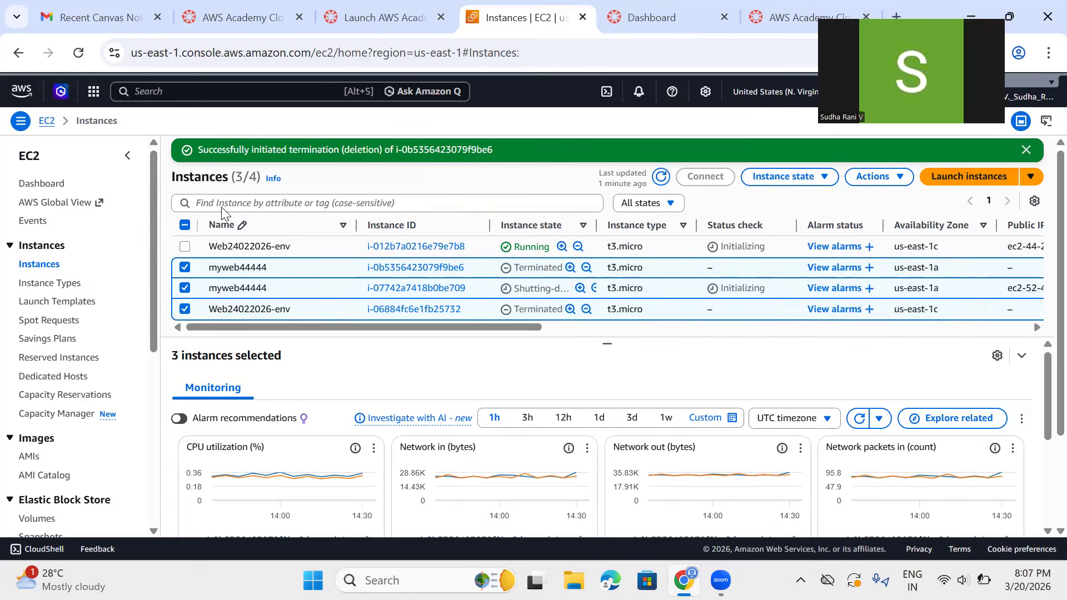
click(1026, 151)
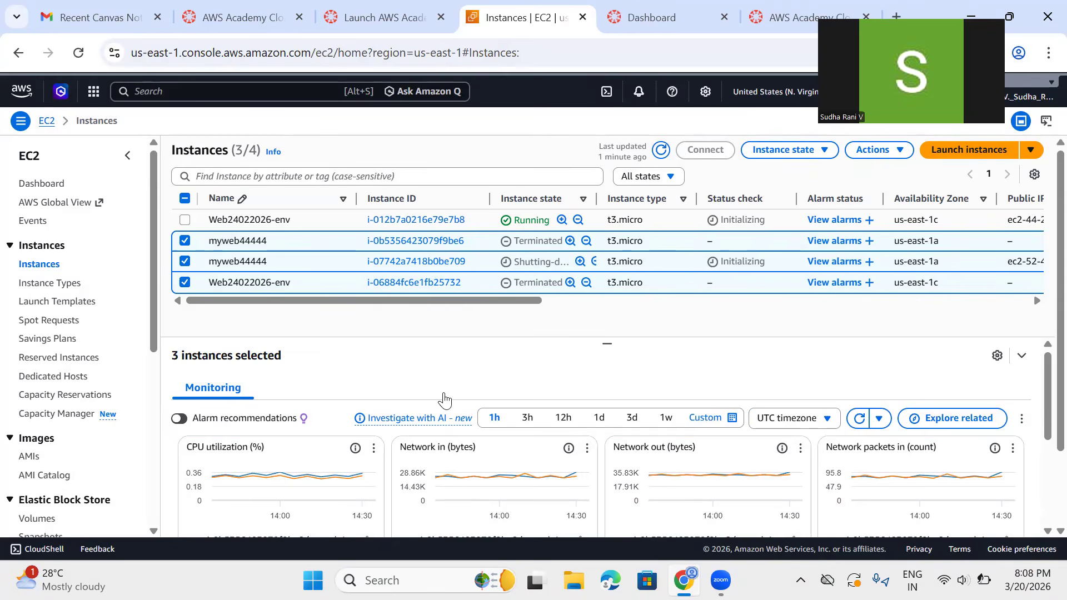
- Include the running Web24022026-env instance in the selection and terminate all four instances with Skip OS shutdown enabled
click(185, 219)
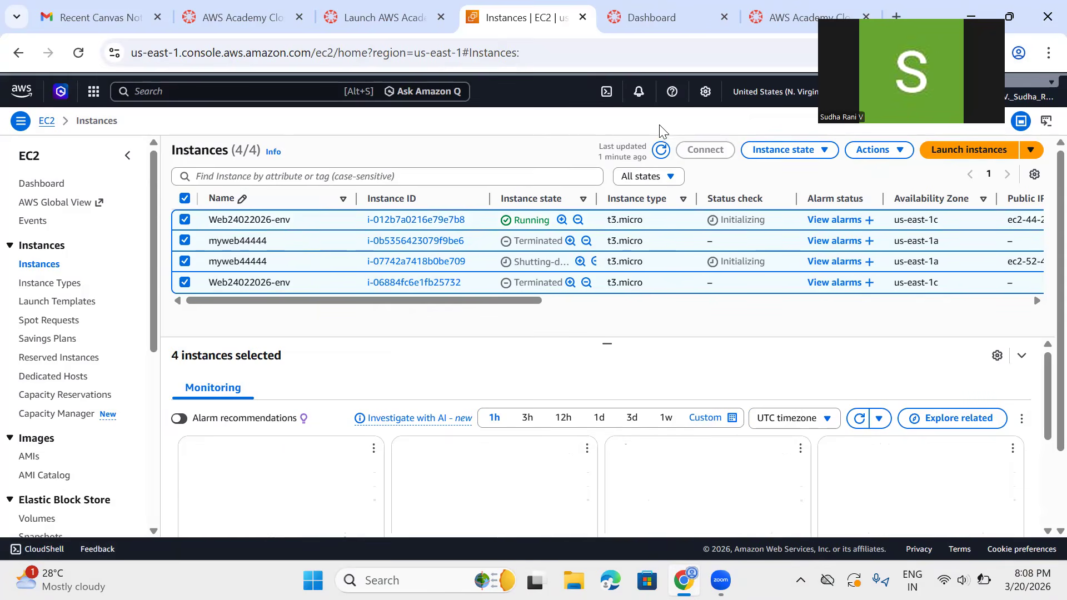
click(783, 150)
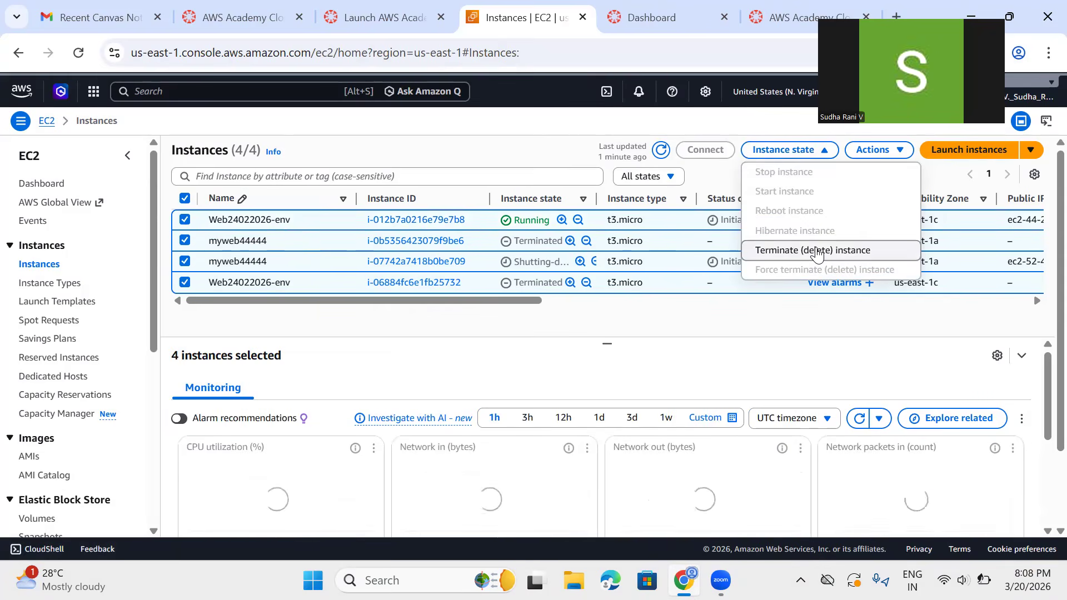
click(815, 251)
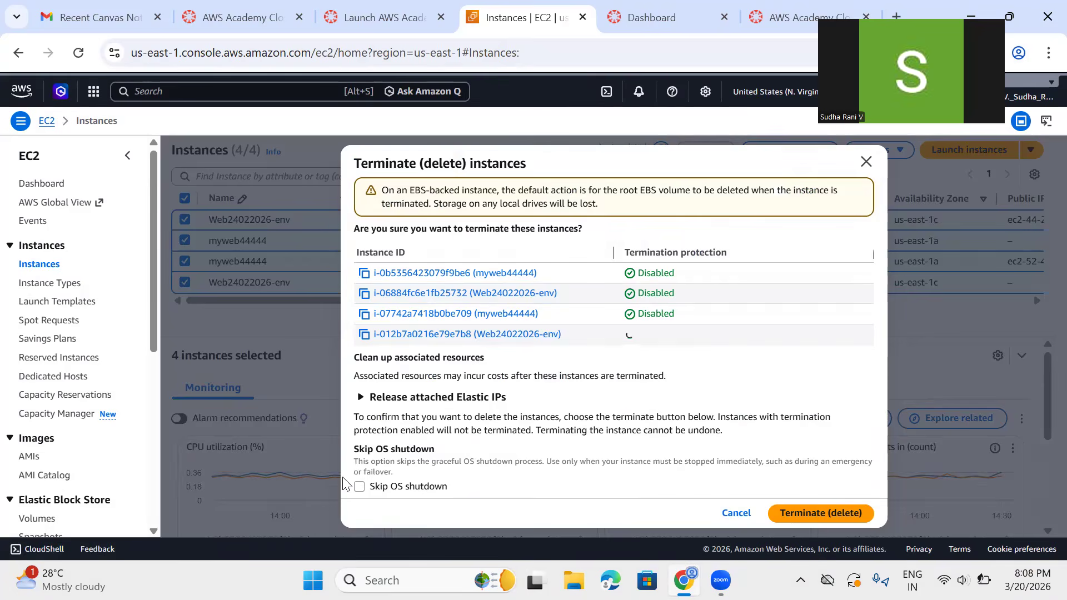
click(358, 486)
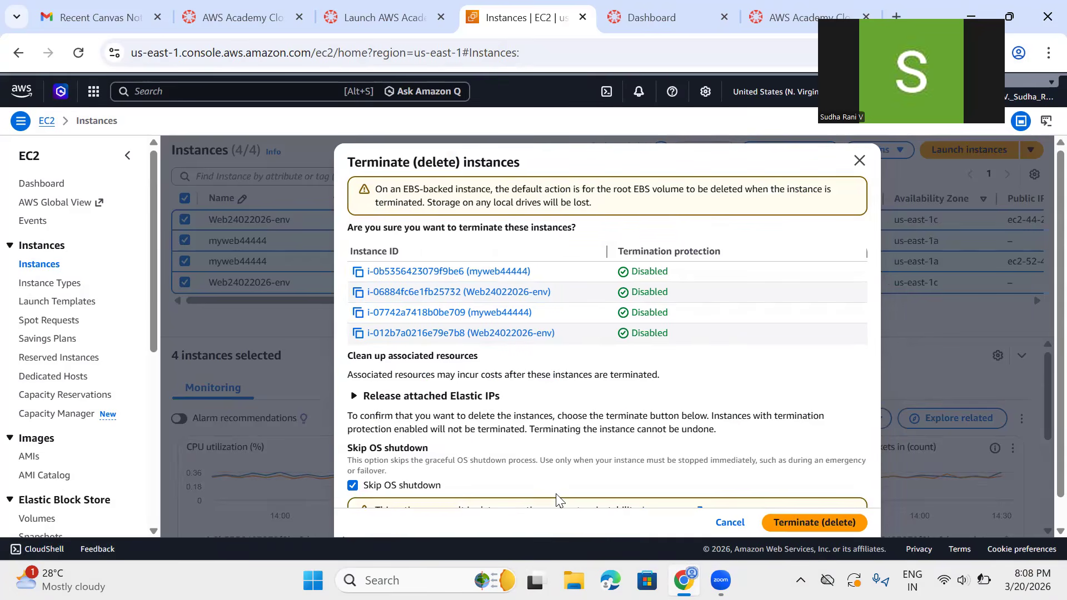
click(832, 522)
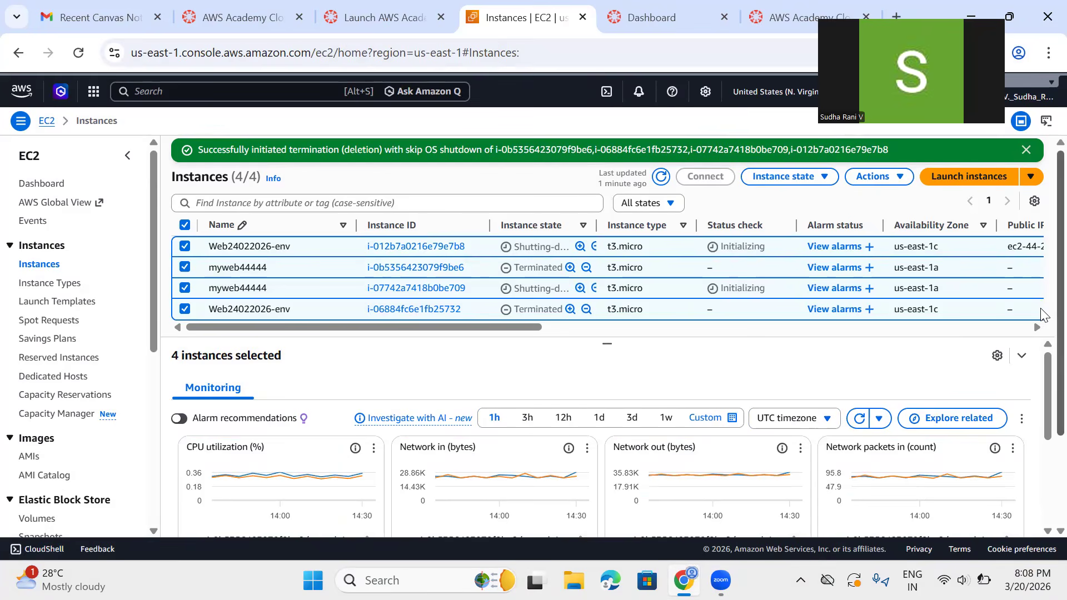
- Start launching a new EC2 instance and name it server20032026
click(978, 176)
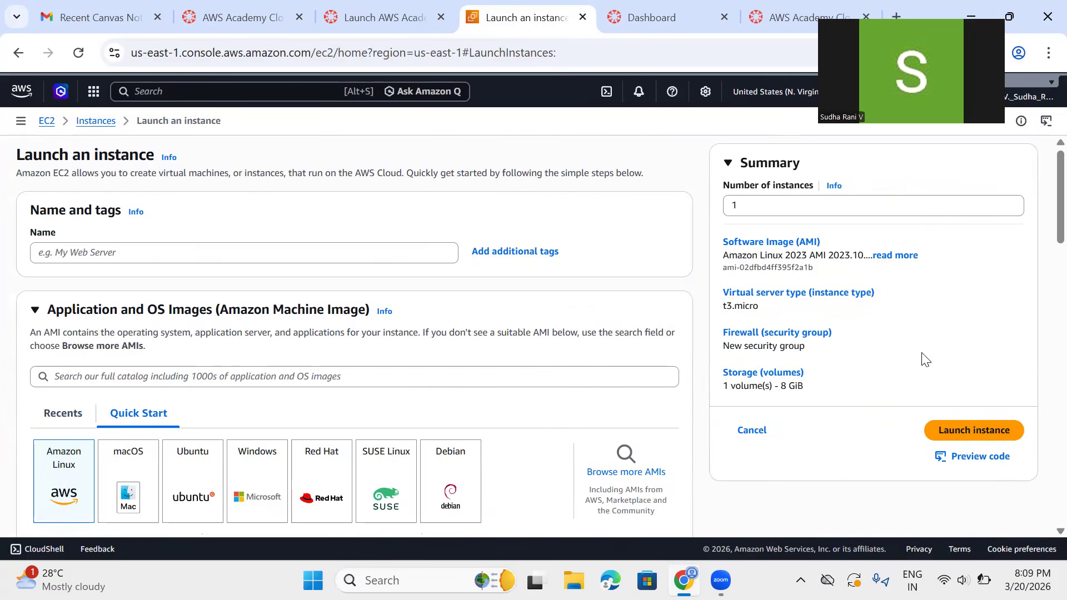
click(243, 243)
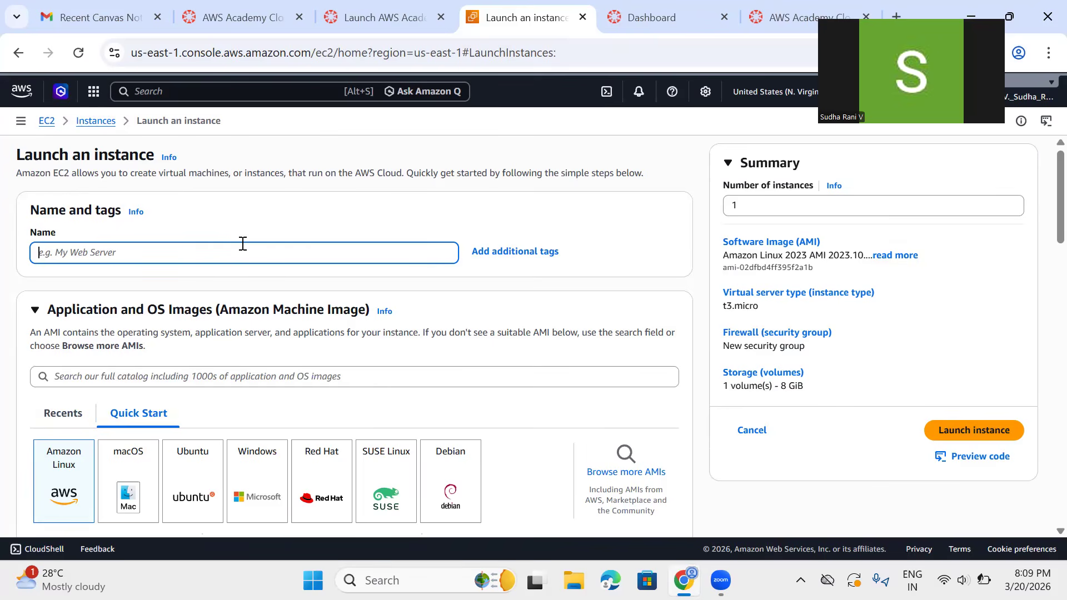
text(31492003)
key(BackSpace)
key(BackSpace)
key(BackSpace)
key(BackSpace)
key(BackSpace)
key(BackSpace)
key(BackSpace)
key(BackSpace)
text(server20032026)
- Choose the Windows quick-start image, Microsoft Windows Server 2025 Base, for the new instance and review its description
scroll(1042, 228, down, 3)
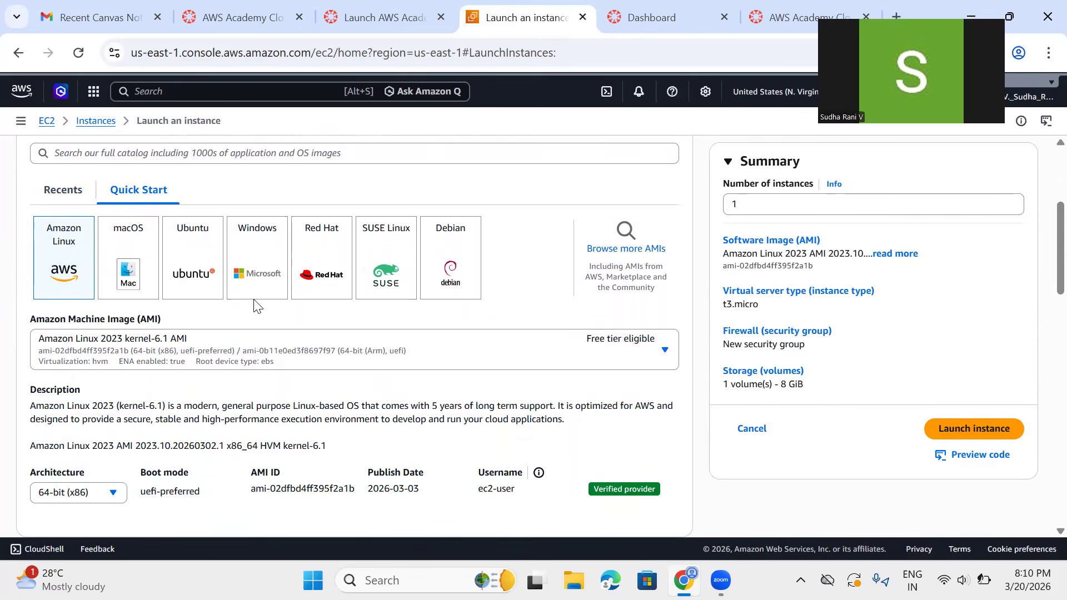
click(265, 249)
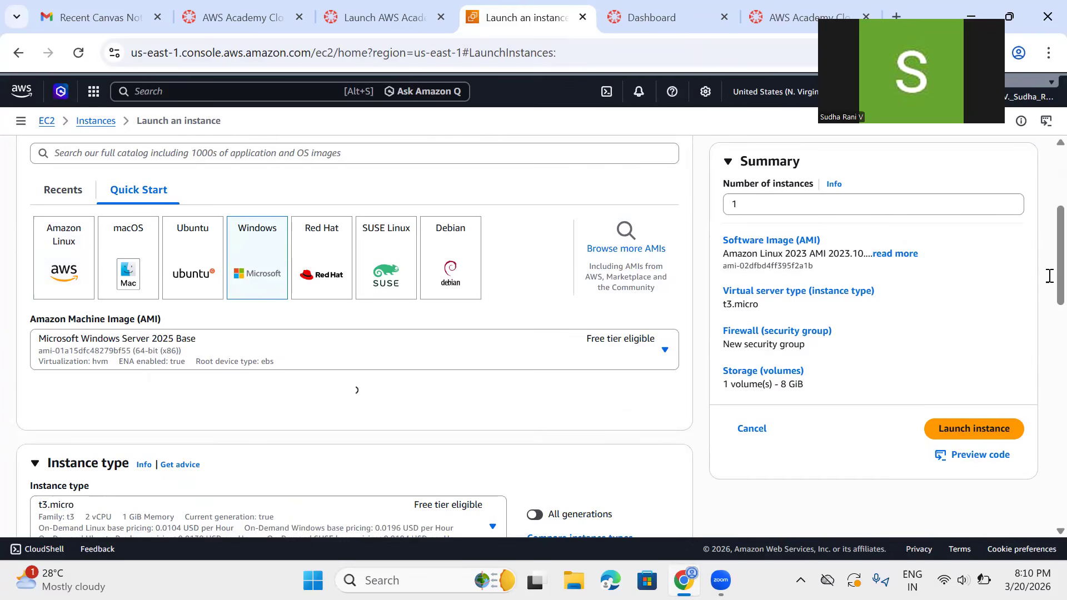
scroll(1047, 289, down, 3)
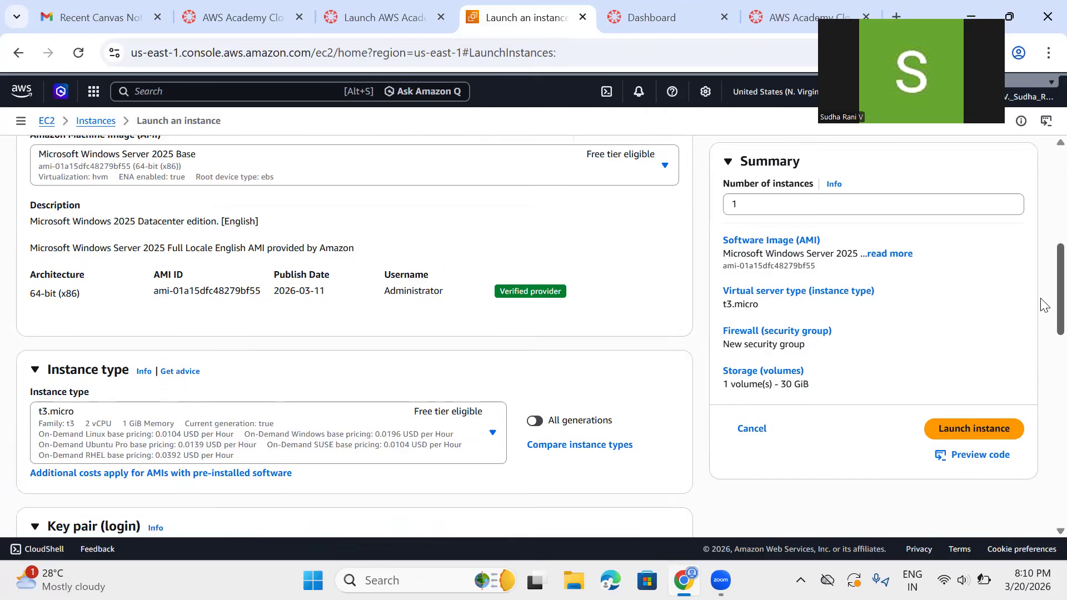
scroll(1043, 305, up, 4)
scroll(1043, 261, down, 2)
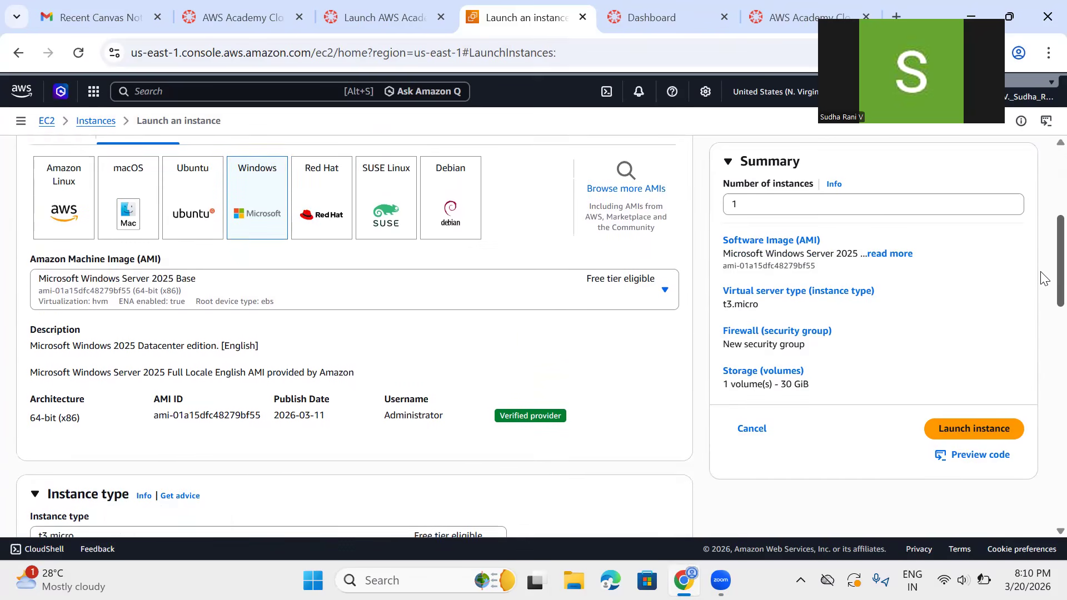
scroll(1043, 277, down, 1)
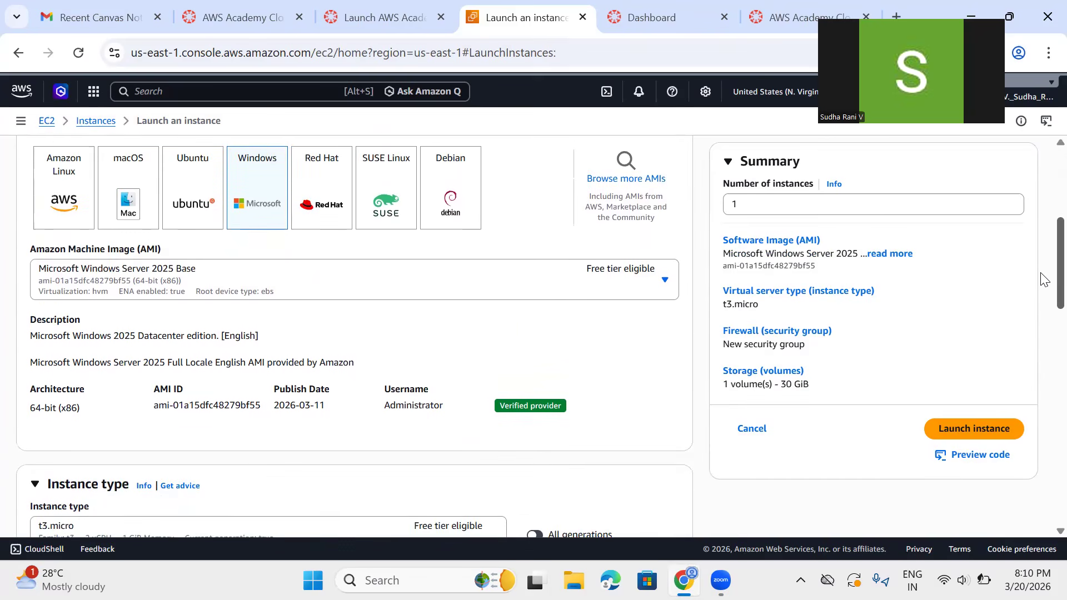
scroll(1043, 278, down, 1)
scroll(1043, 278, up, 1)
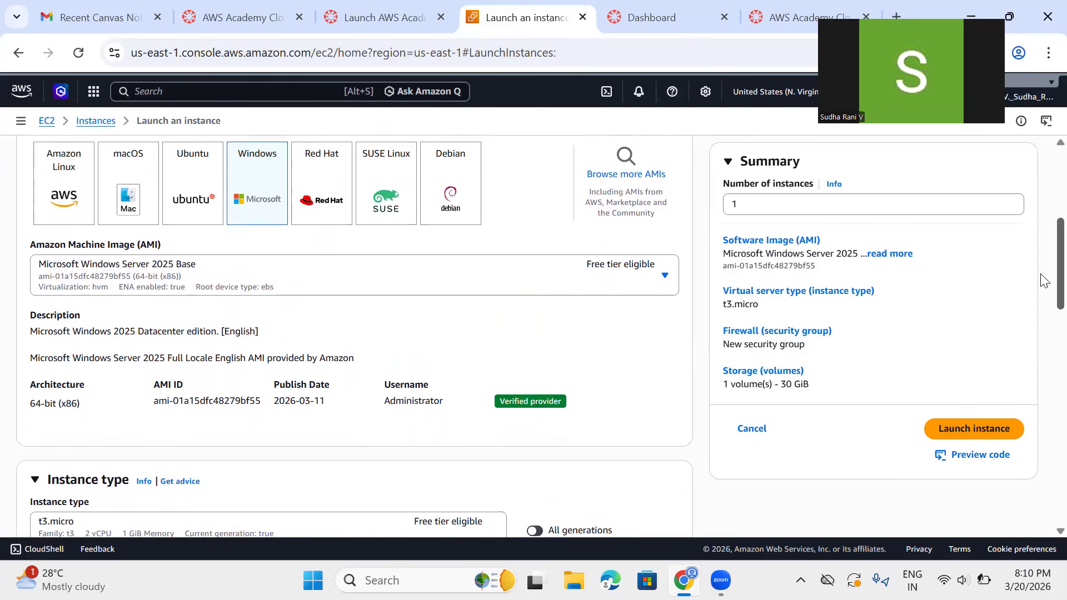
scroll(1043, 278, down, 1)
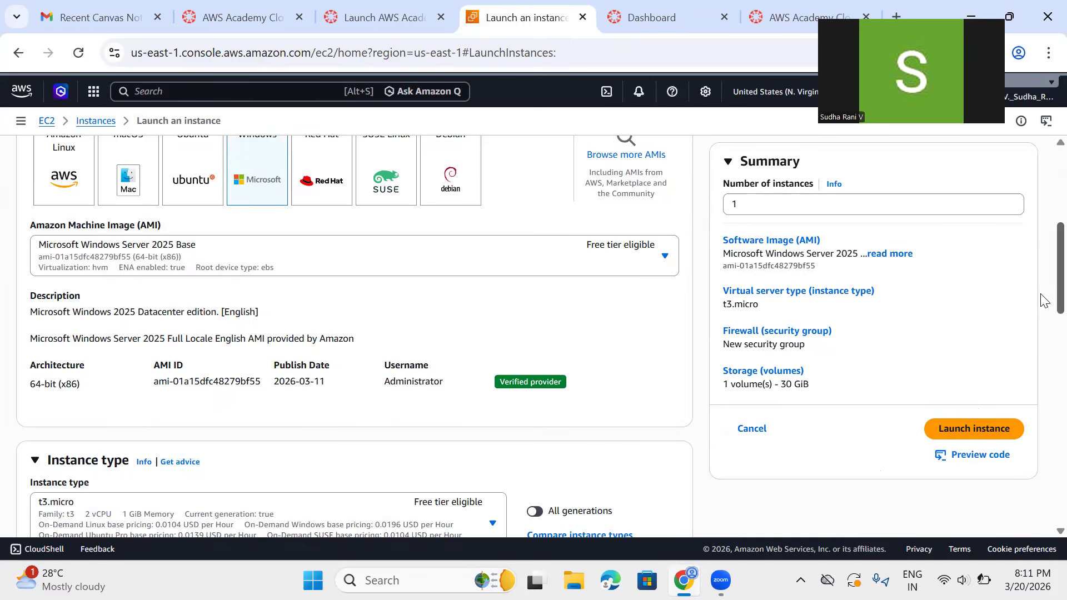
- Review the available instance types and choose the free-tier-eligible t3.micro
scroll(1044, 300, down, 4)
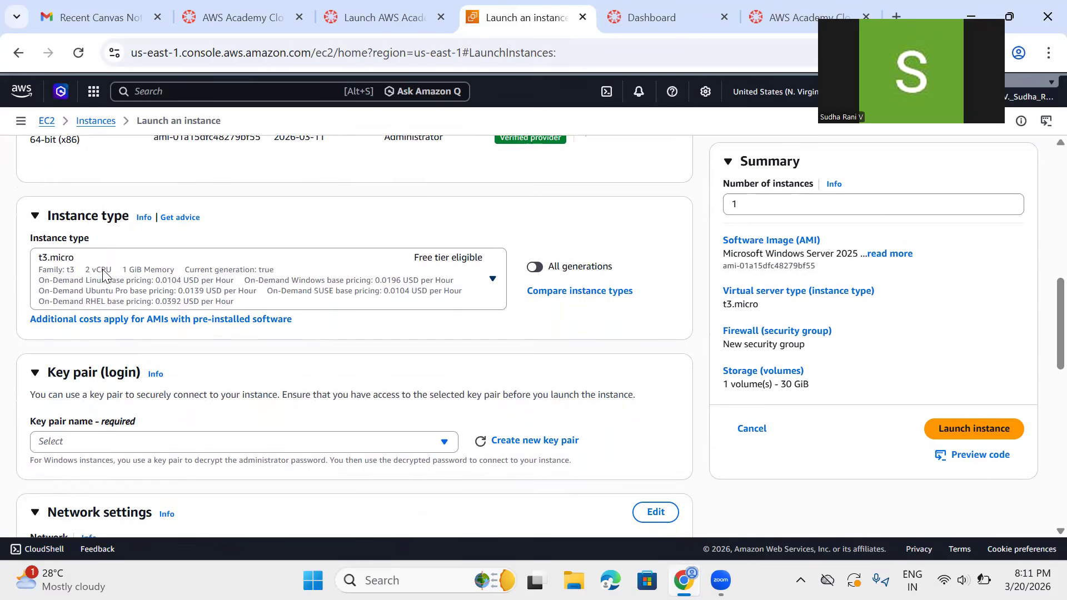
click(491, 281)
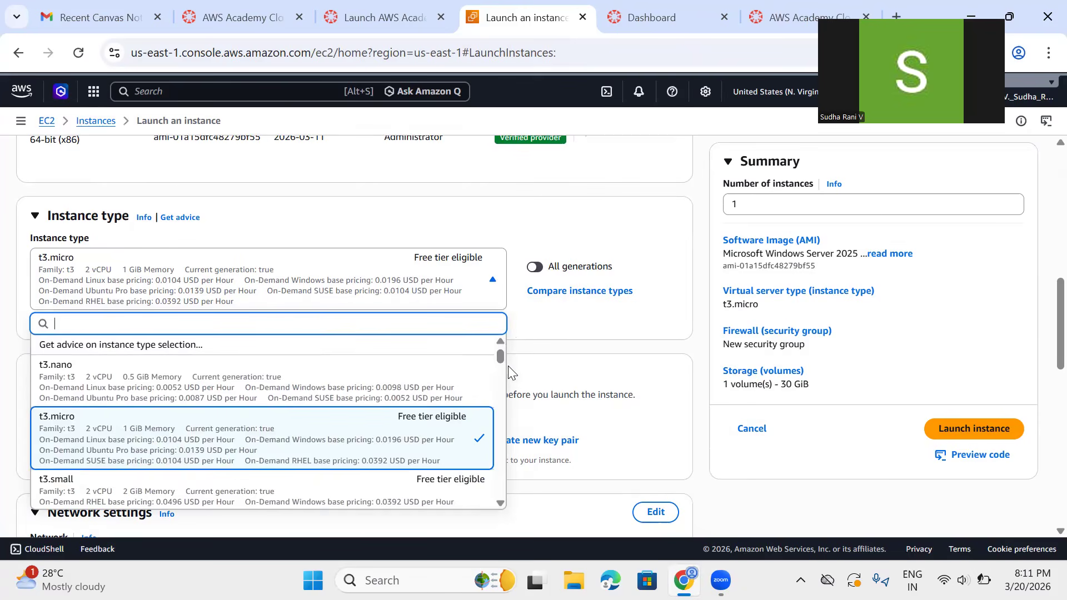
drag(497, 358, 514, 340)
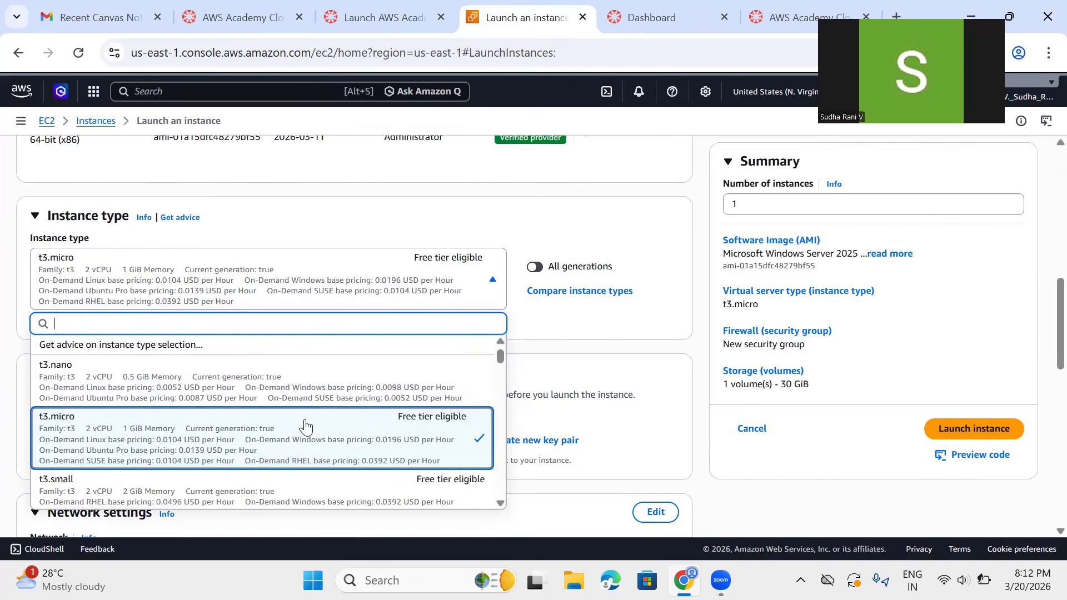
click(478, 444)
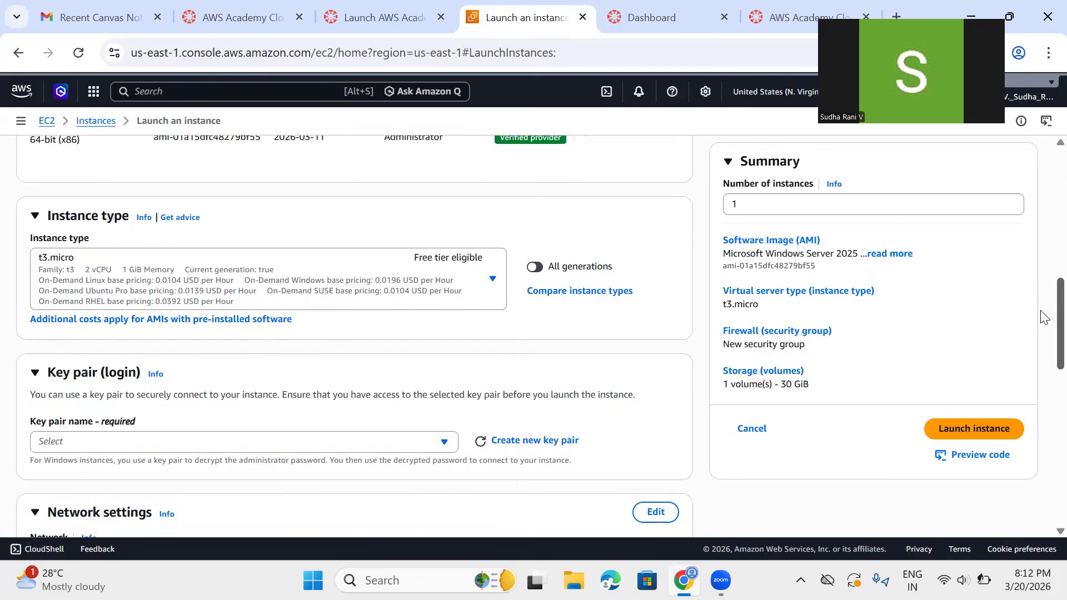
- Allow HTTPS and HTTP traffic from the internet in the new security group's firewall rules
drag(1043, 318, 1043, 351)
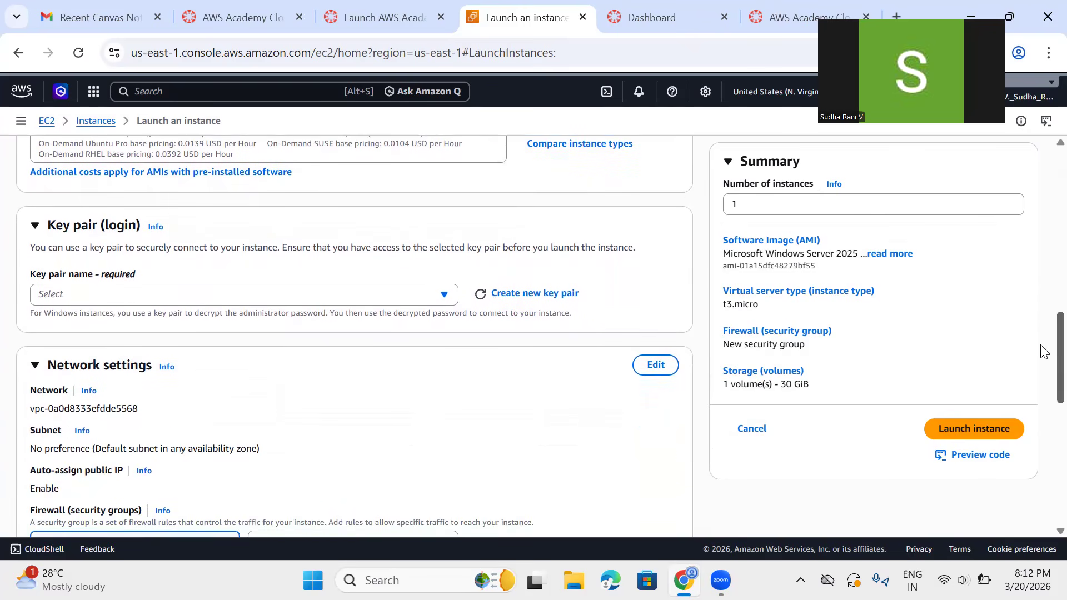
drag(1043, 351, 1041, 412)
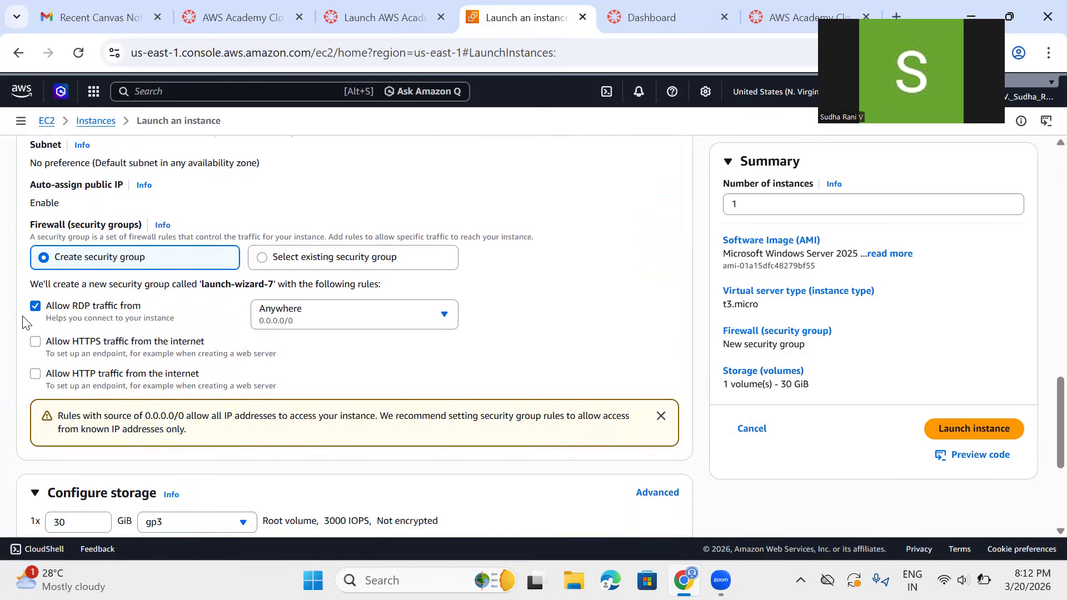
click(35, 342)
click(35, 374)
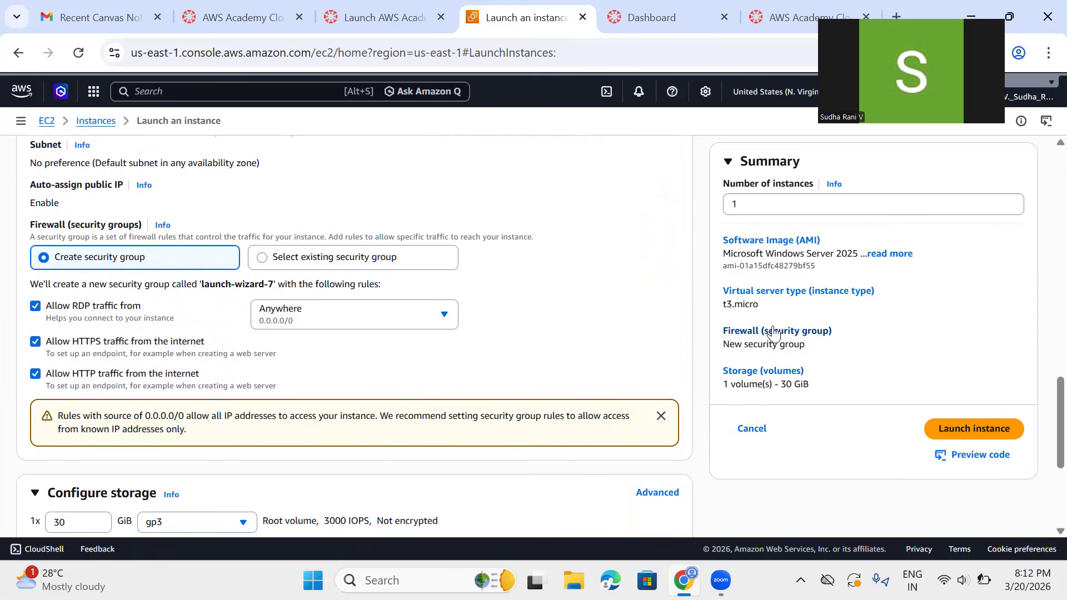
- Launch the configured instance using the existing key pair vockey
drag(1043, 394, 1044, 474)
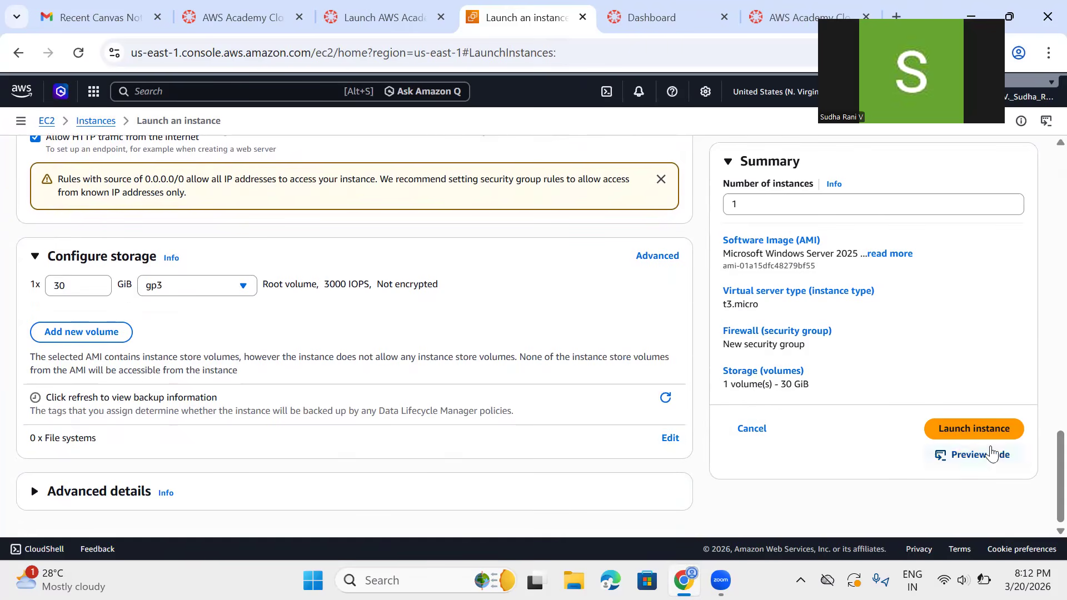
click(953, 428)
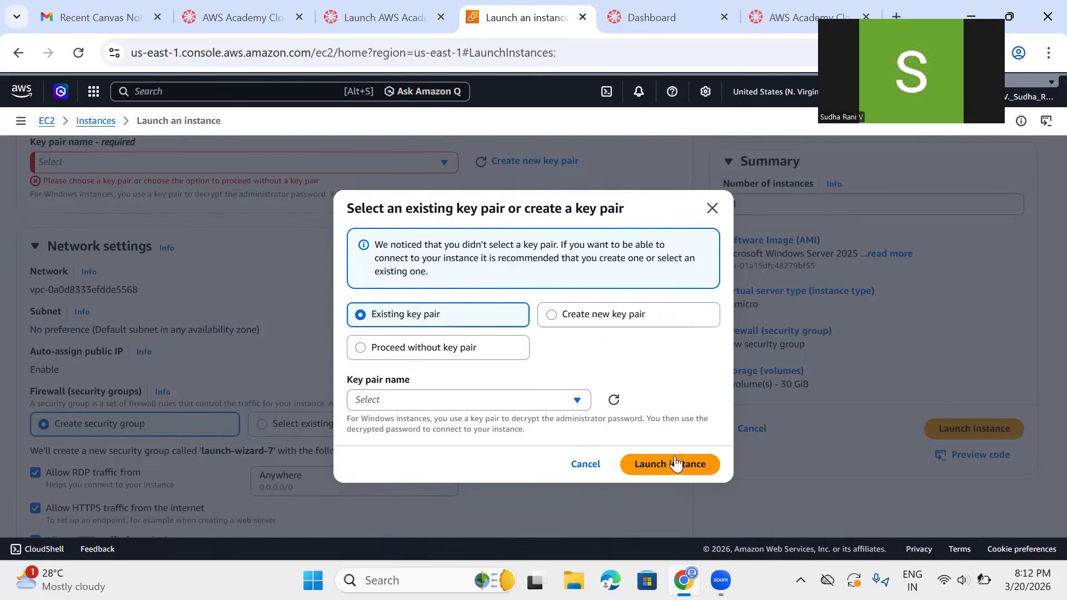
click(524, 401)
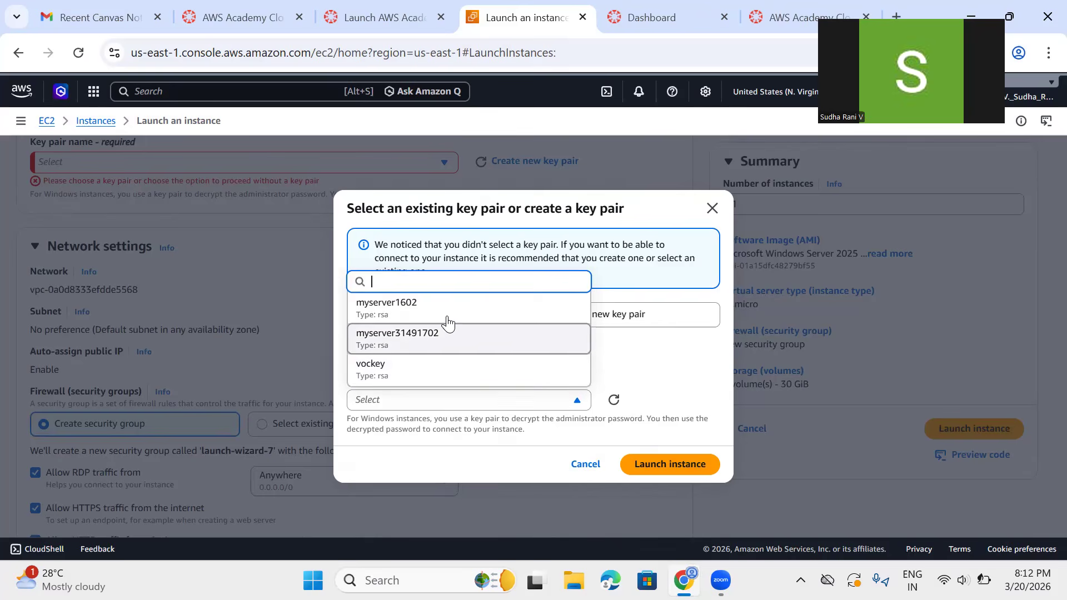
click(428, 364)
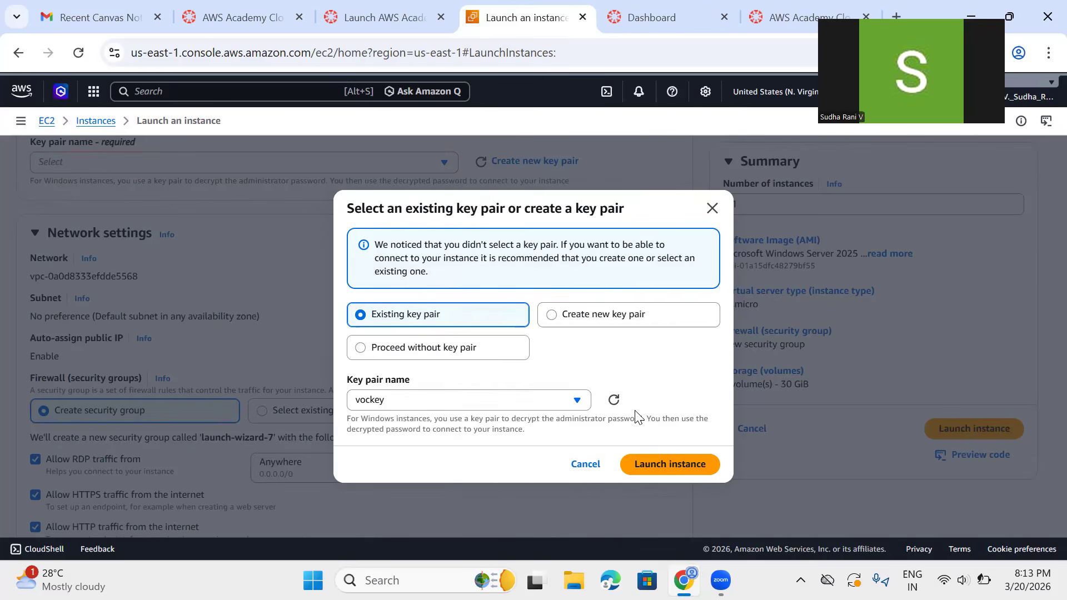
click(639, 466)
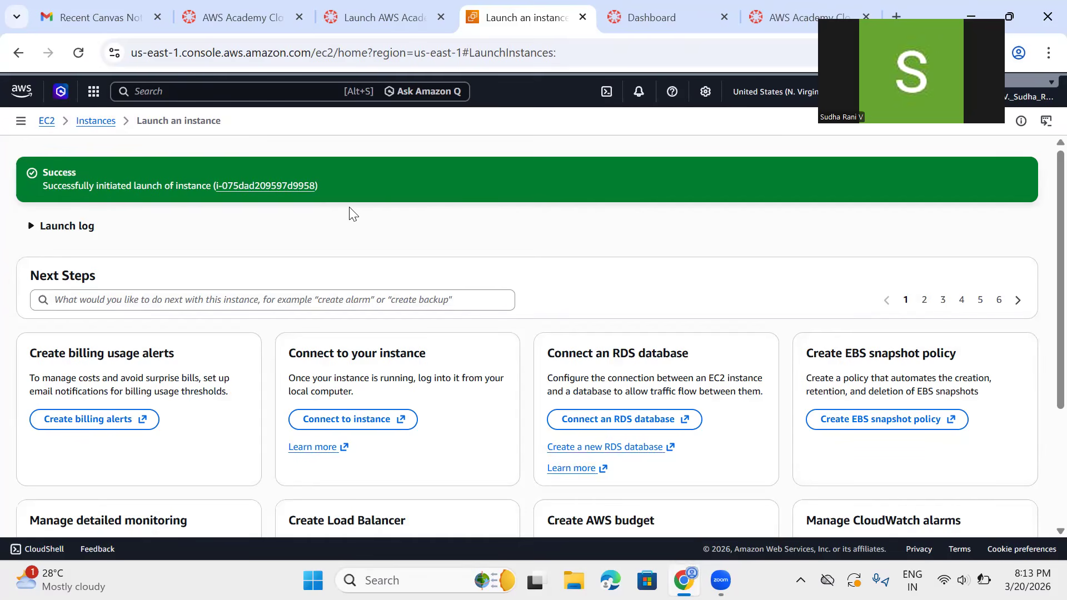
- Open the newly launched instance's page and review its summary, instance details, and host and capacity settings
click(230, 186)
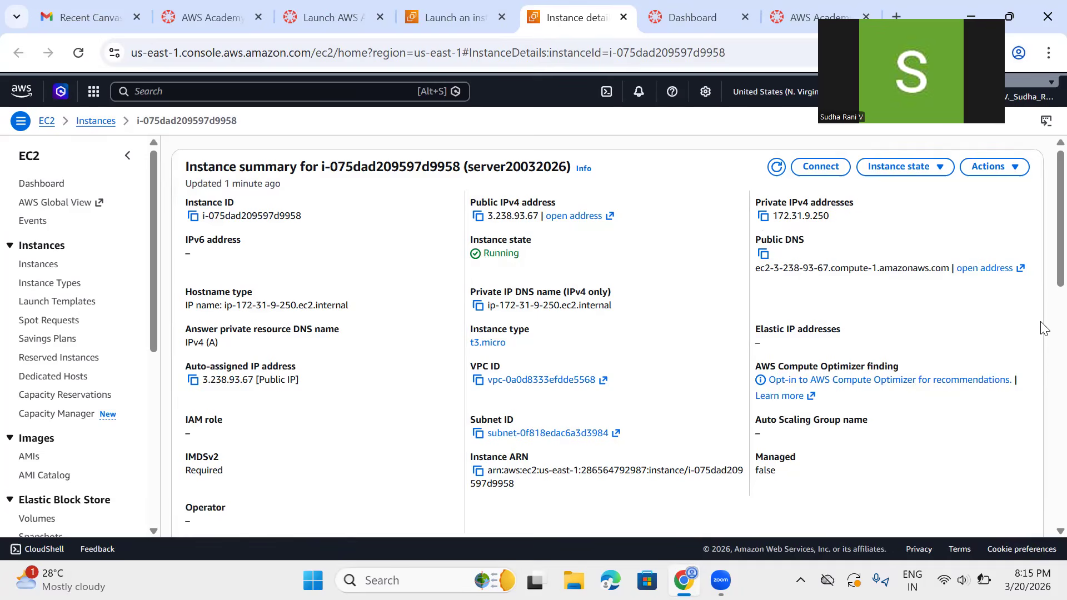
drag(1042, 271, 1041, 386)
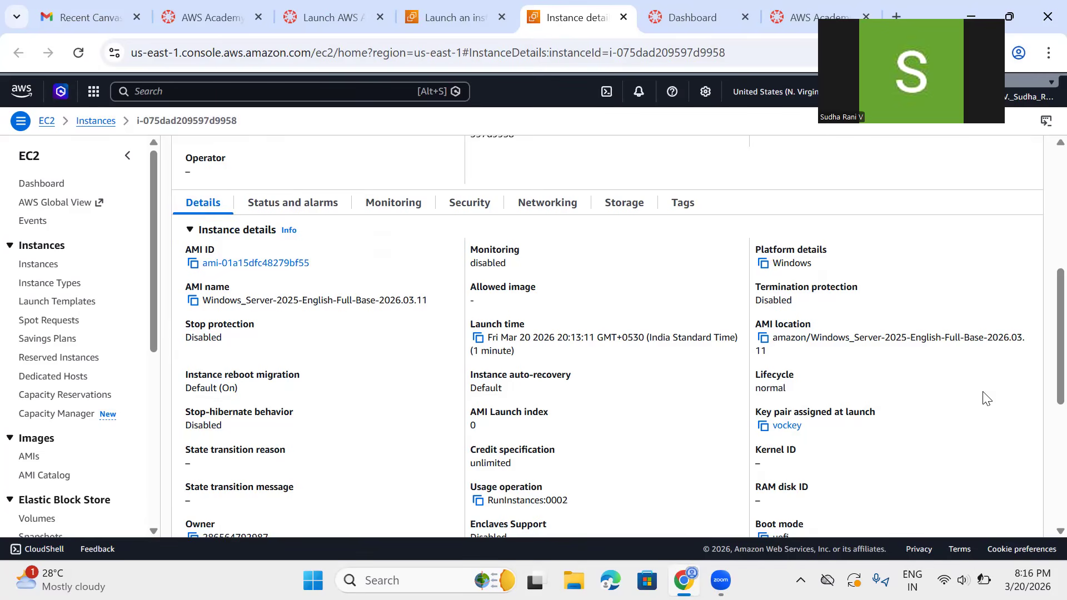
scroll(1043, 378, down, 3)
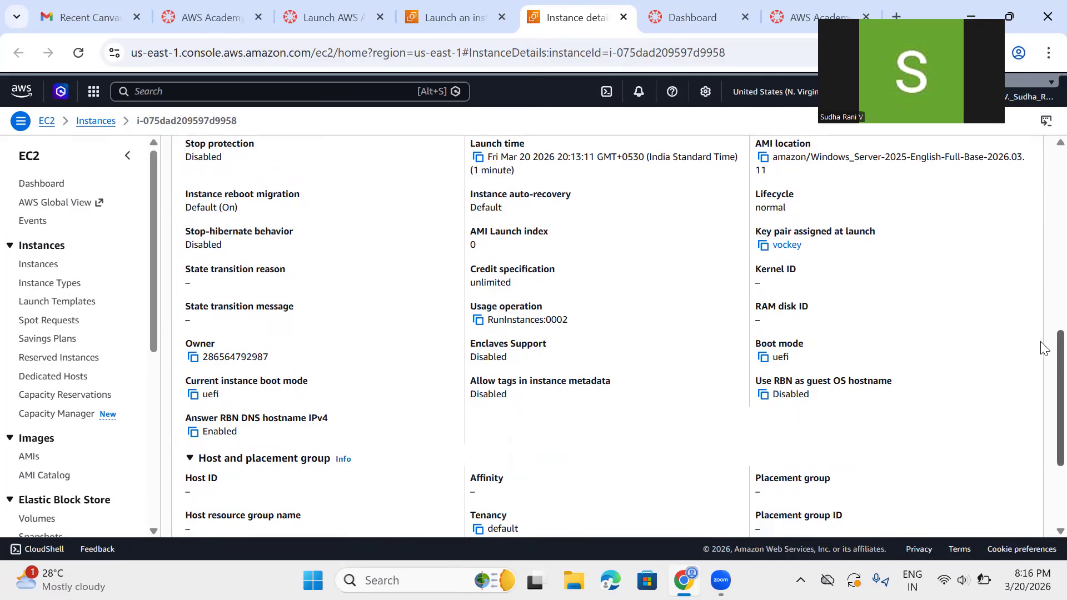
scroll(1042, 384, down, 3)
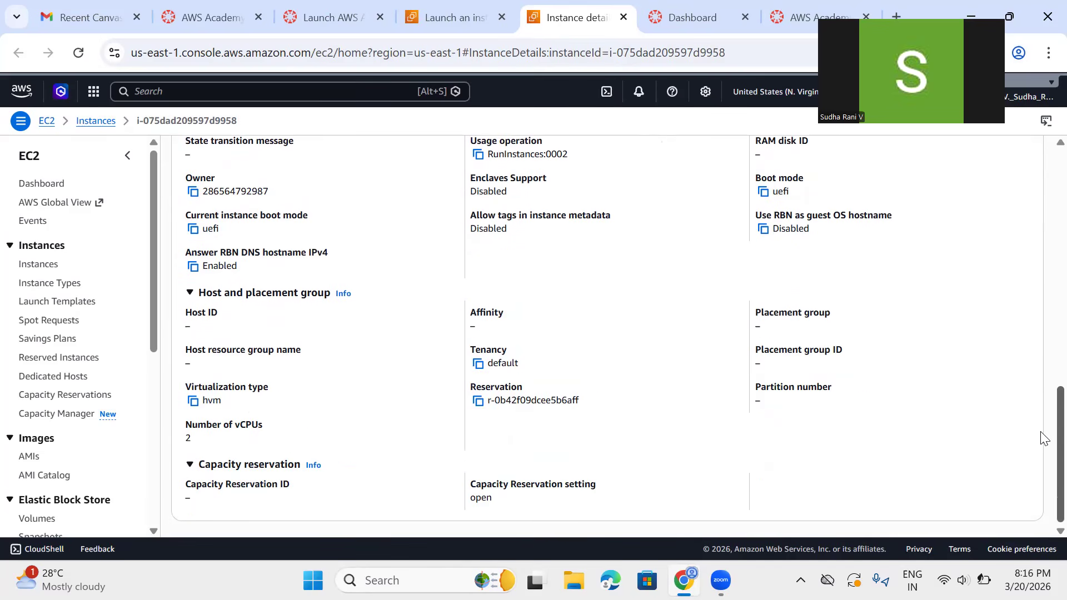
scroll(1041, 362, up, 15)
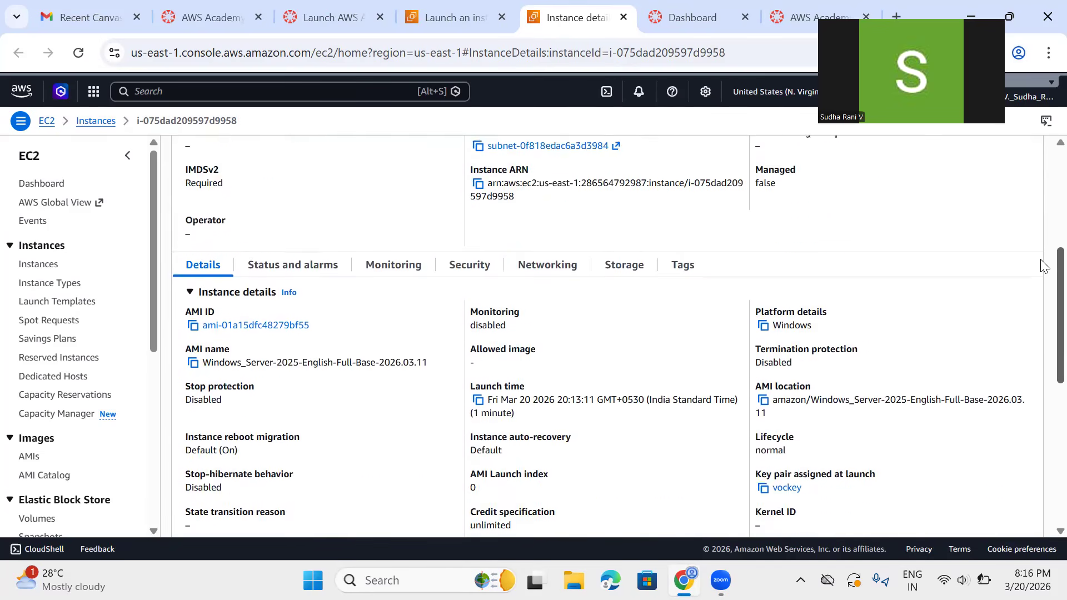
scroll(1041, 245, down, 6)
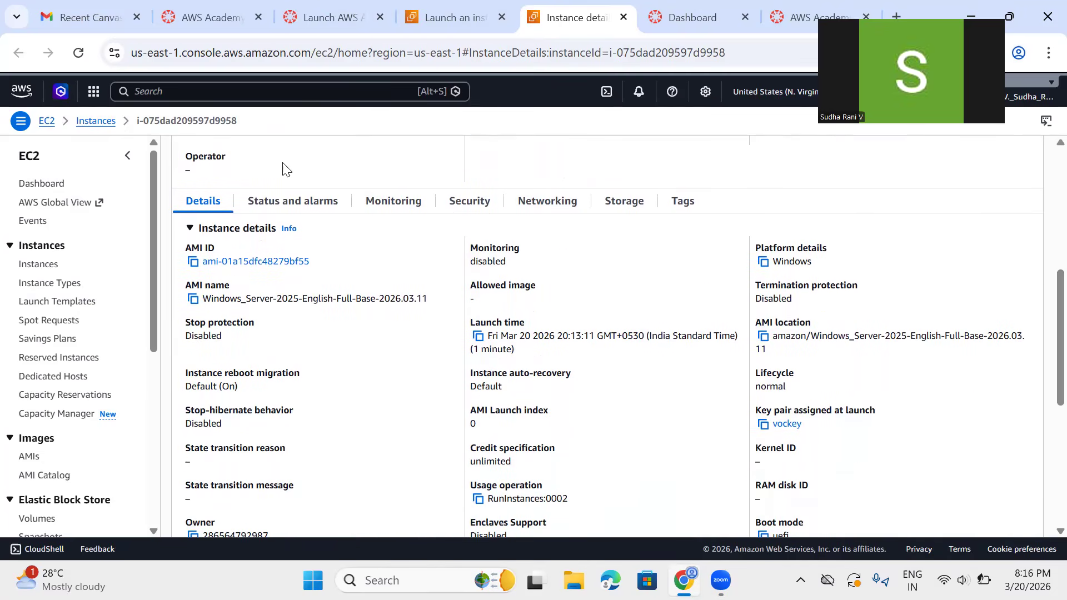
- Check the status checks and alarms of server20032026, and examine its CPU, network and credit monitoring graphs
click(267, 204)
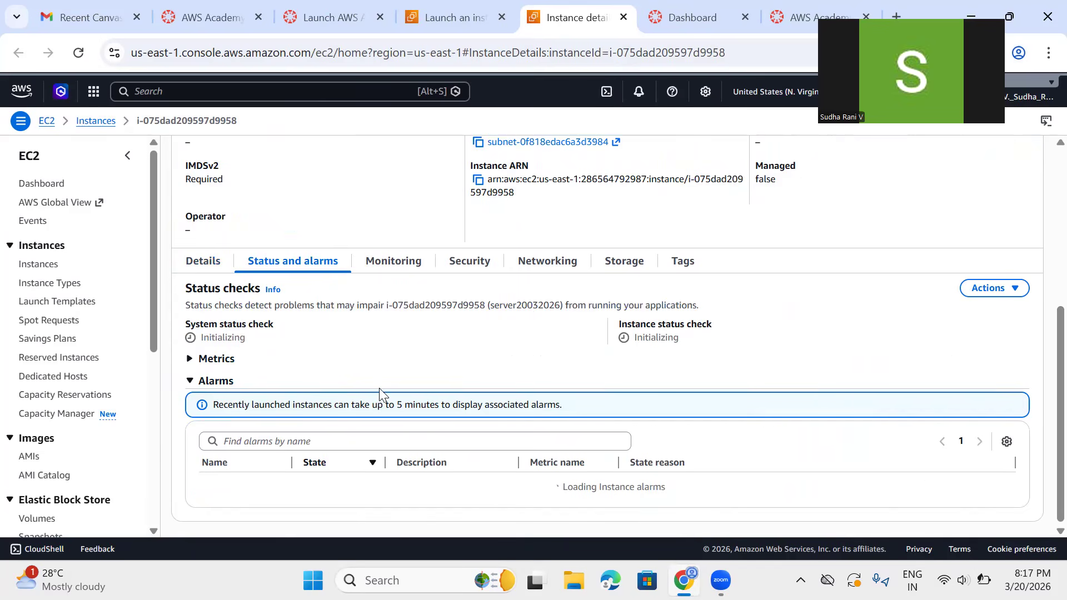
click(411, 265)
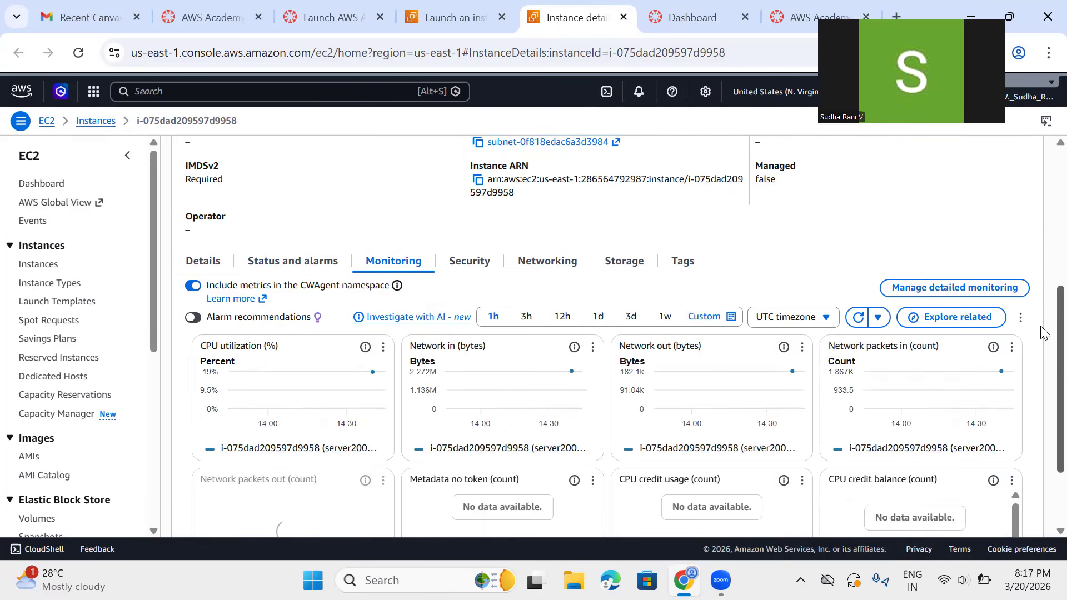
scroll(1041, 336, down, 1)
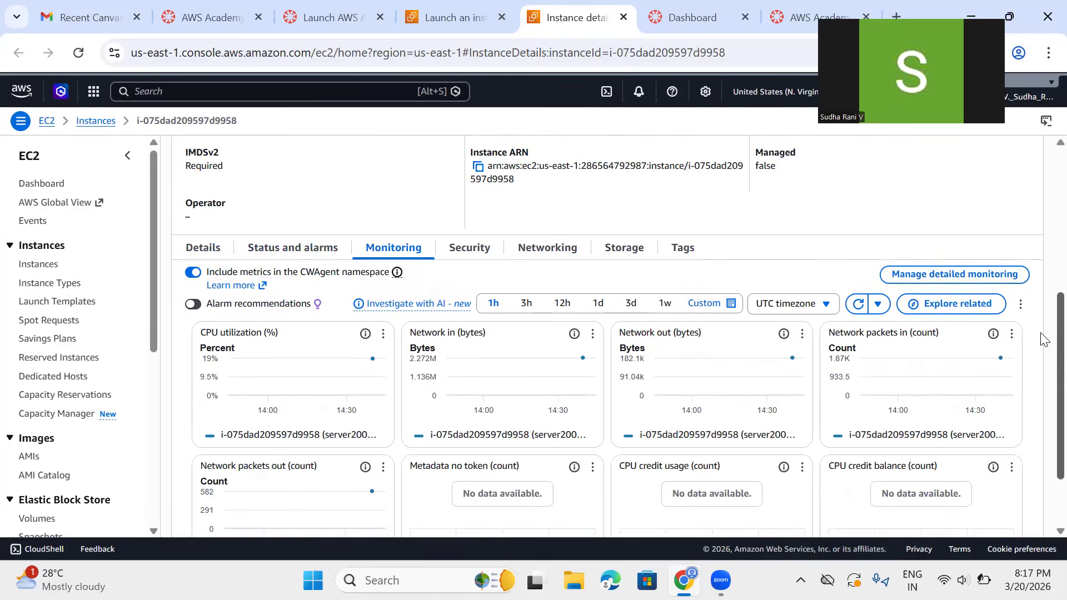
scroll(1043, 339, down, 1)
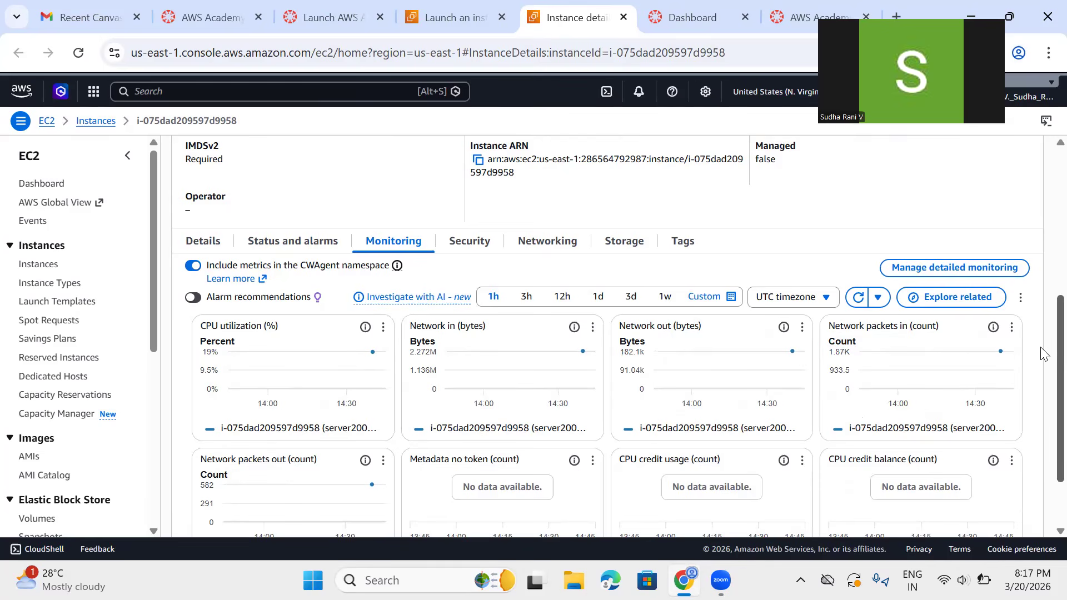
scroll(1043, 385, down, 3)
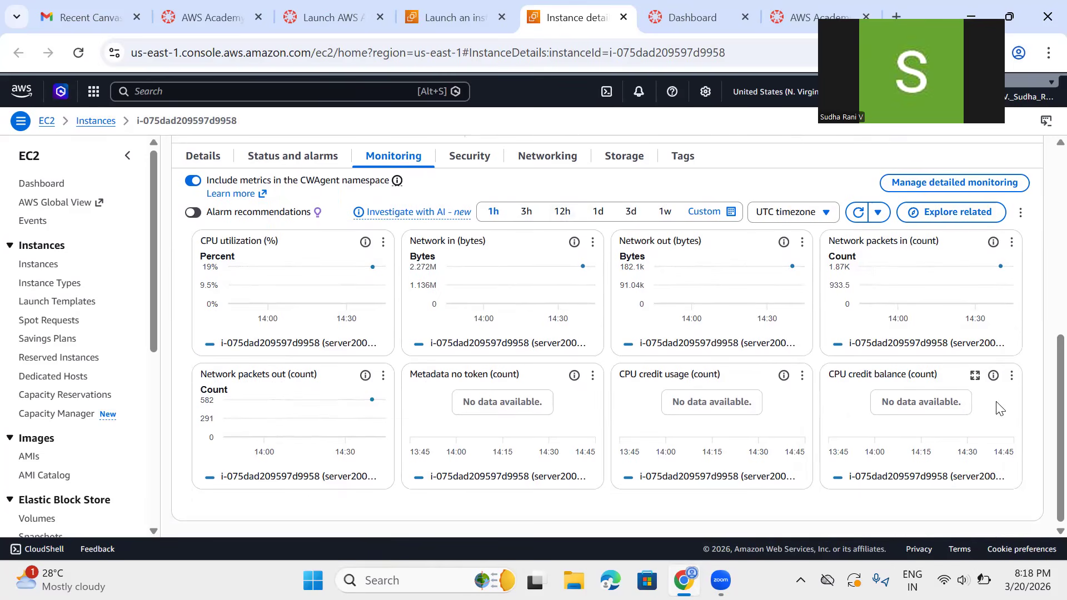
scroll(1043, 427, up, 3)
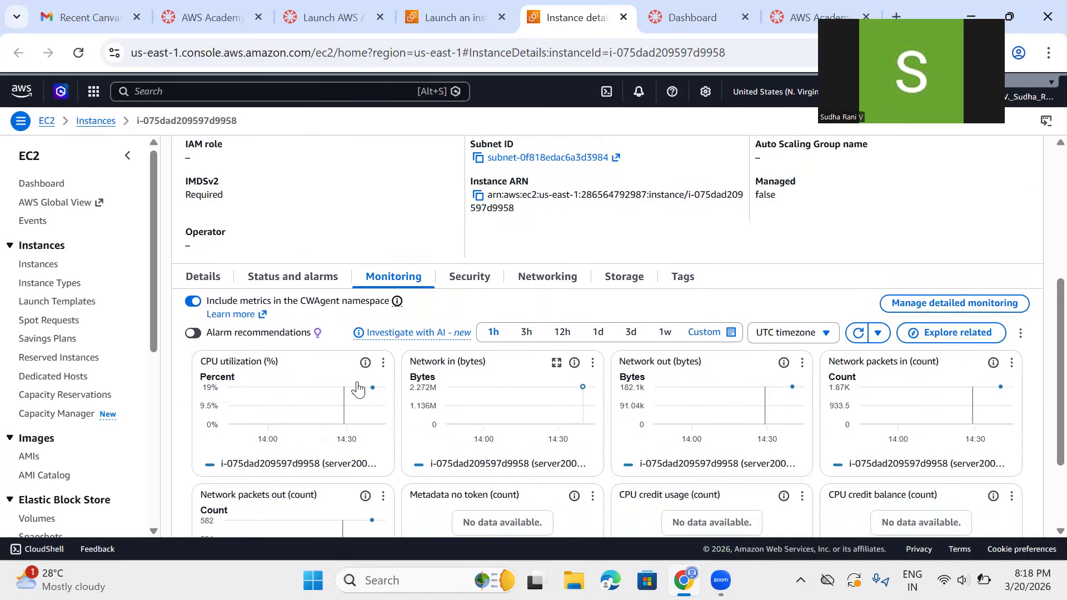
- Review the security details of server20032026, including its security group and inbound and outbound rules
click(485, 285)
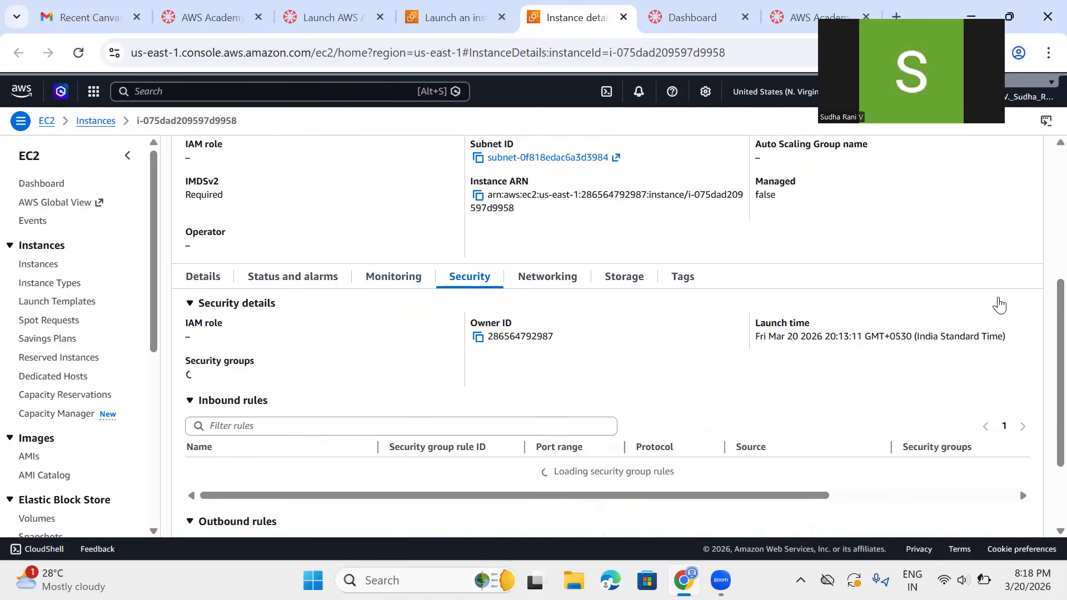
scroll(1042, 317, down, 1)
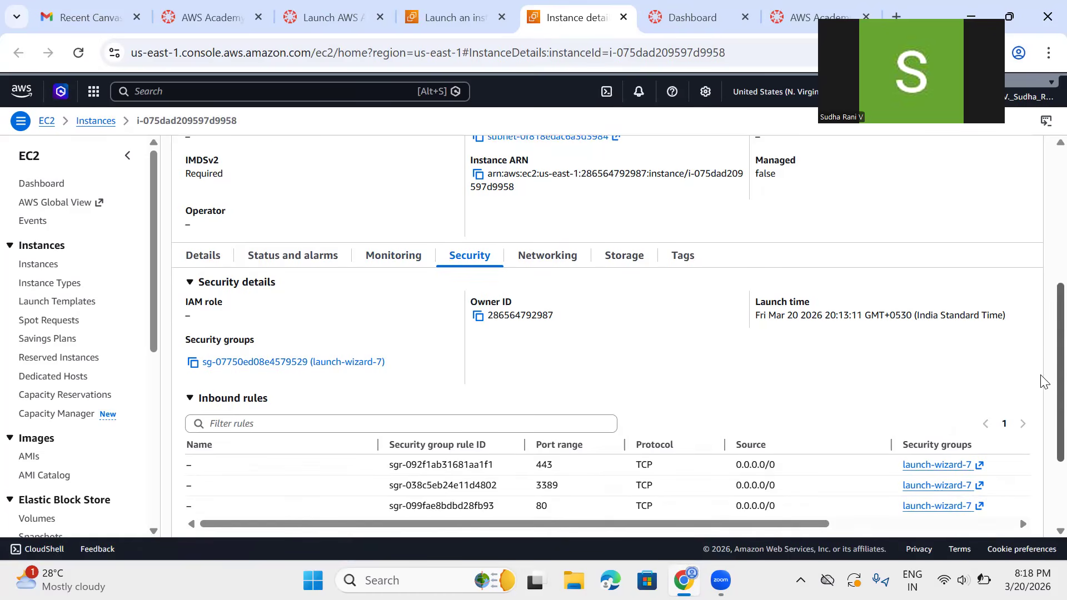
scroll(1041, 383, down, 2)
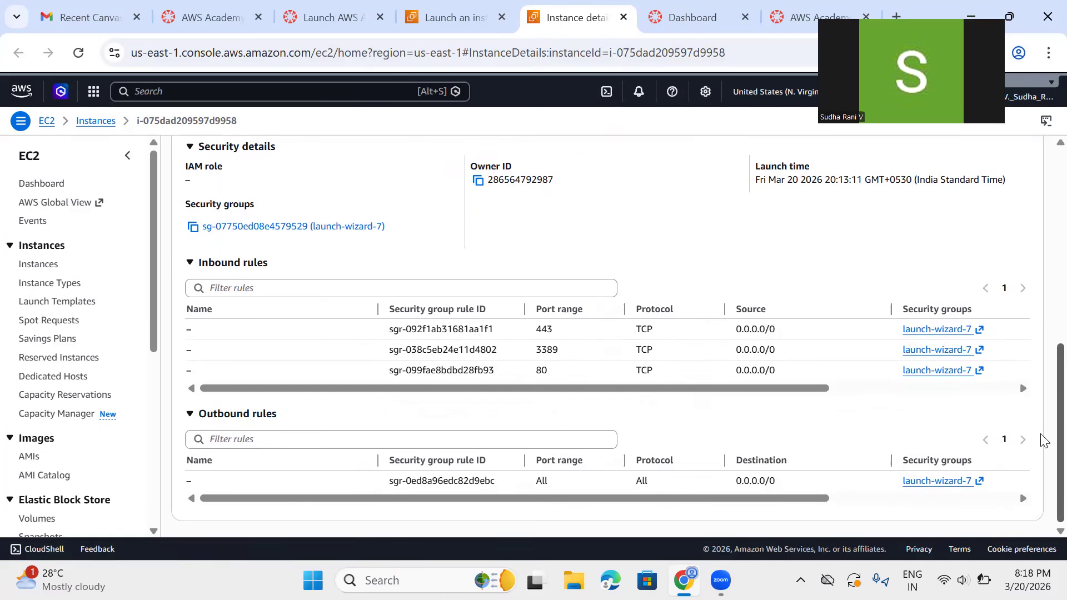
scroll(1043, 417, up, 2)
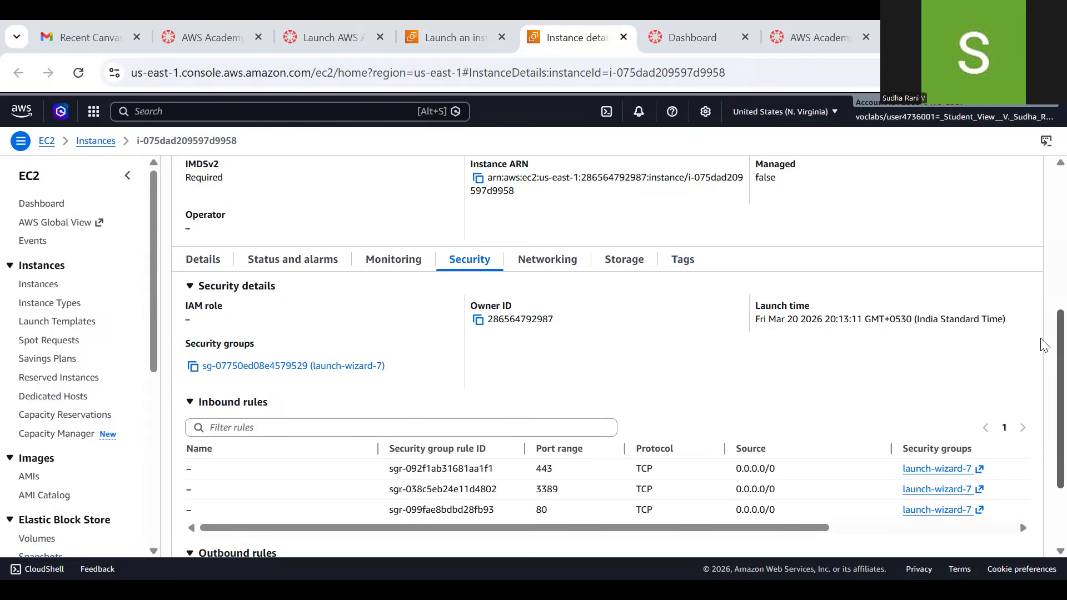
scroll(487, 372, up, 5)
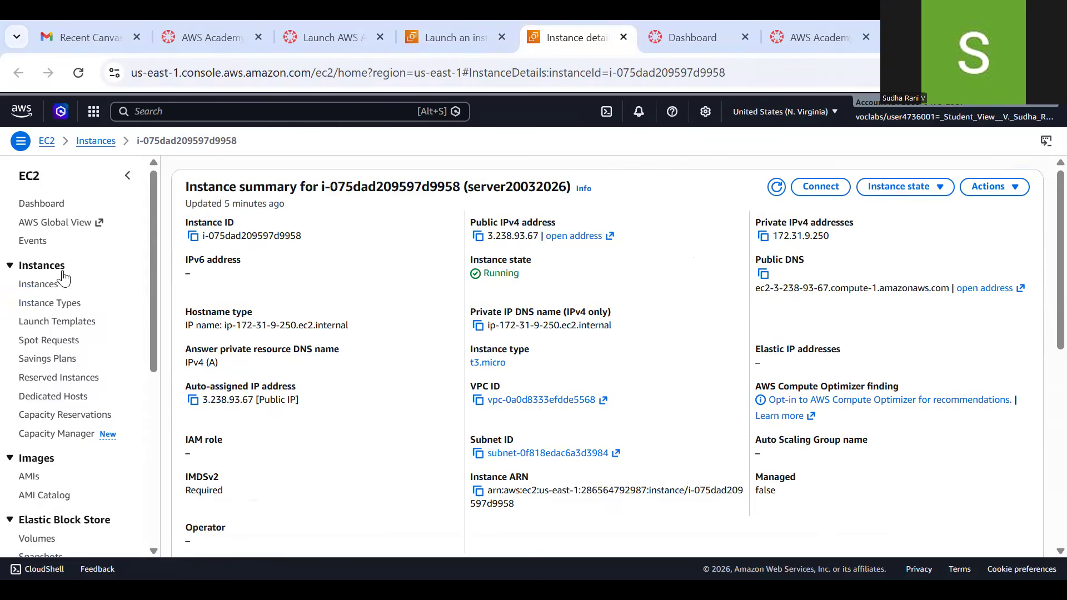
- Return to the list of all instances and look through their states, public addresses, security groups and key names
click(53, 288)
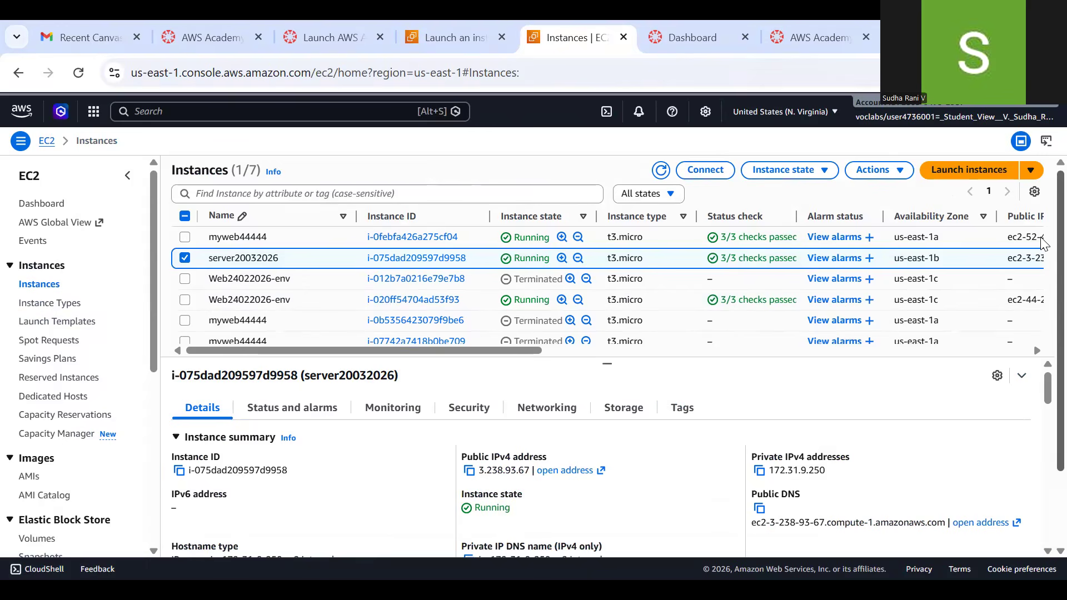
scroll(1040, 287, down, 2)
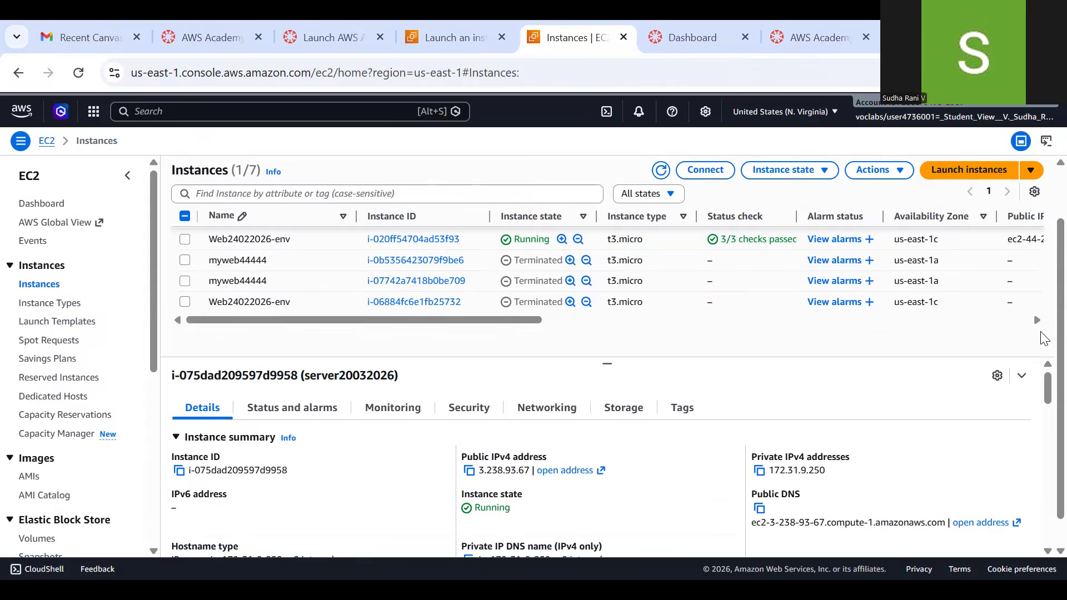
triple_click(1044, 338)
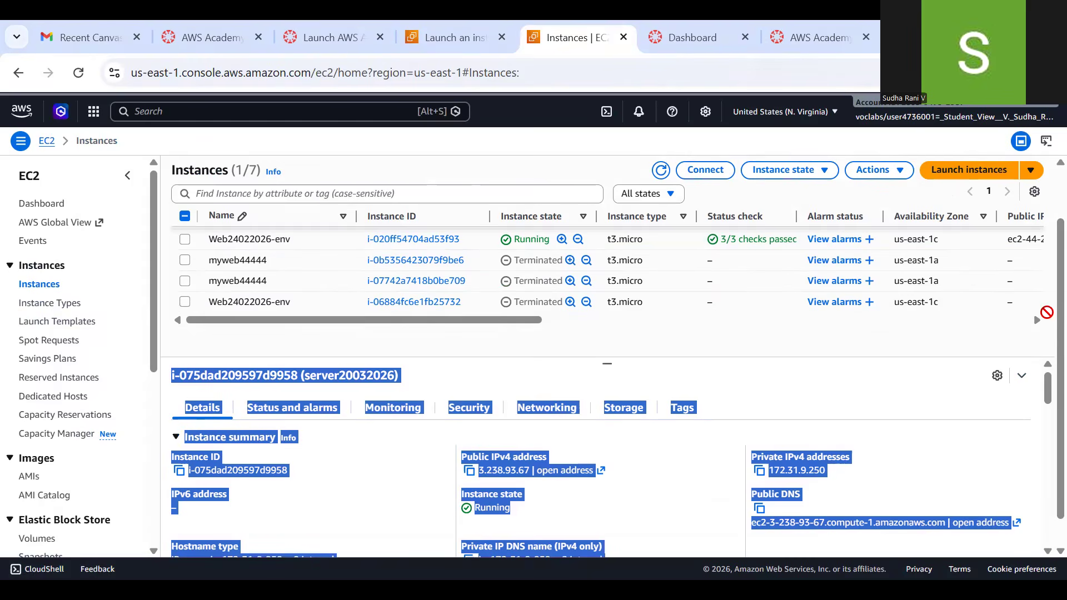
click(1040, 320)
scroll(1043, 325, up, 2)
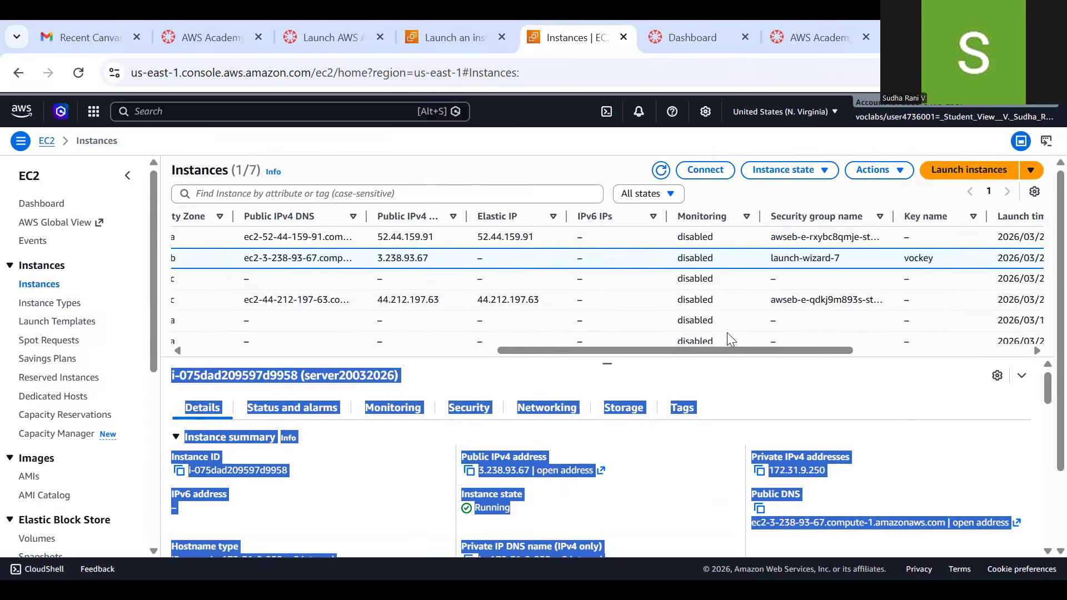
drag(503, 350, 149, 341)
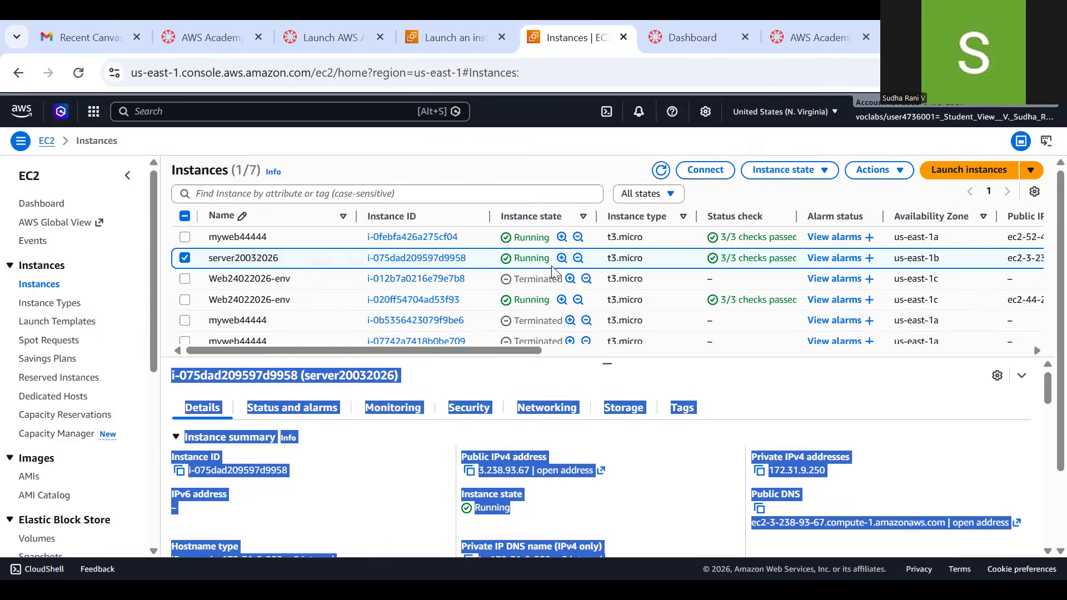
- View the combined monitoring graphs of the three running instances, and reduce the selection to server20032026 only
click(185, 236)
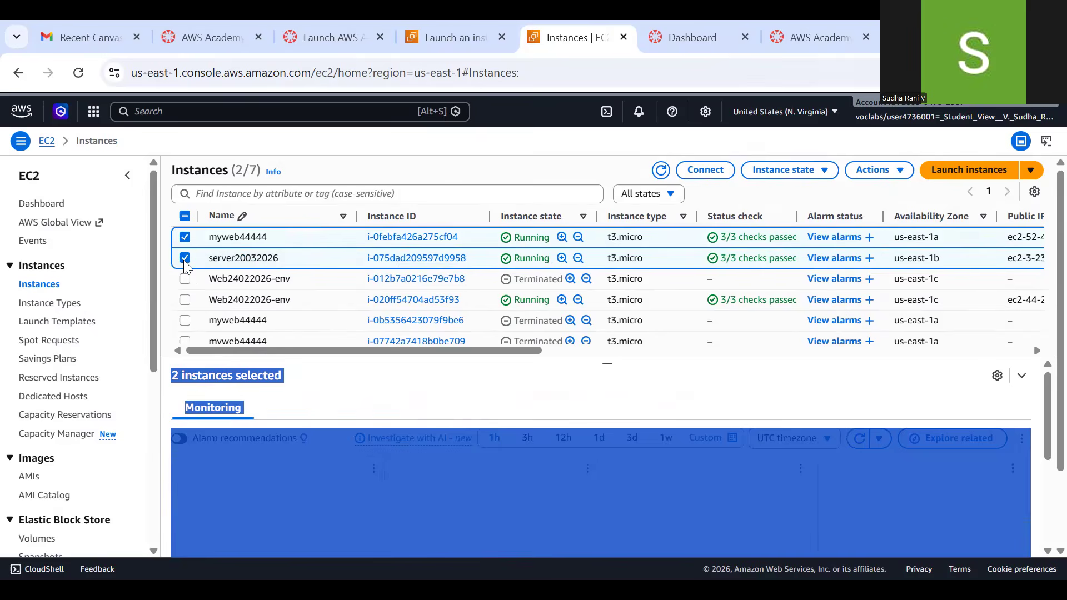
click(184, 300)
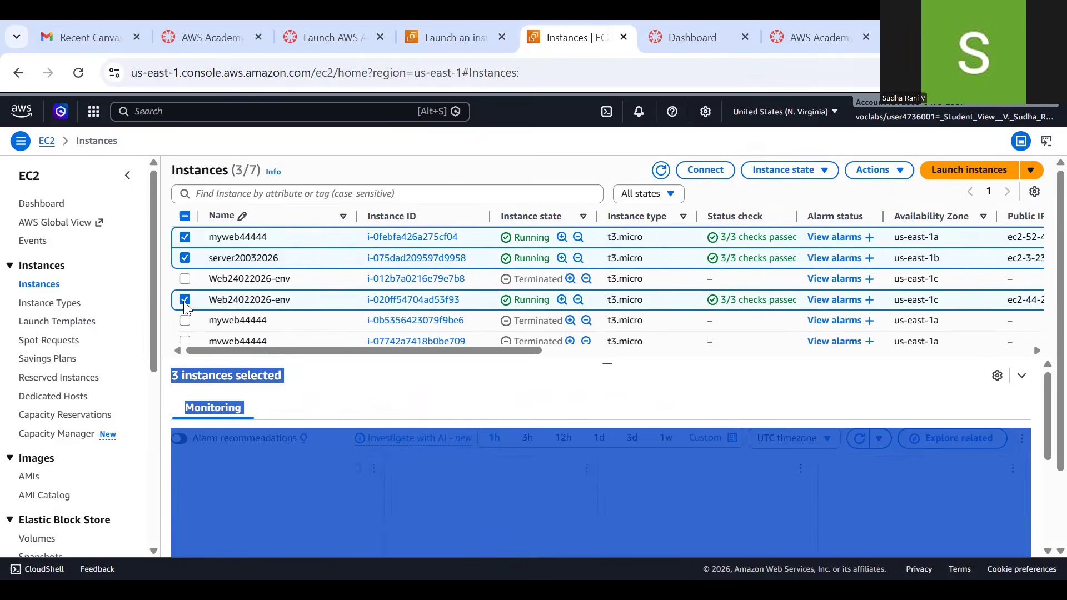
click(527, 445)
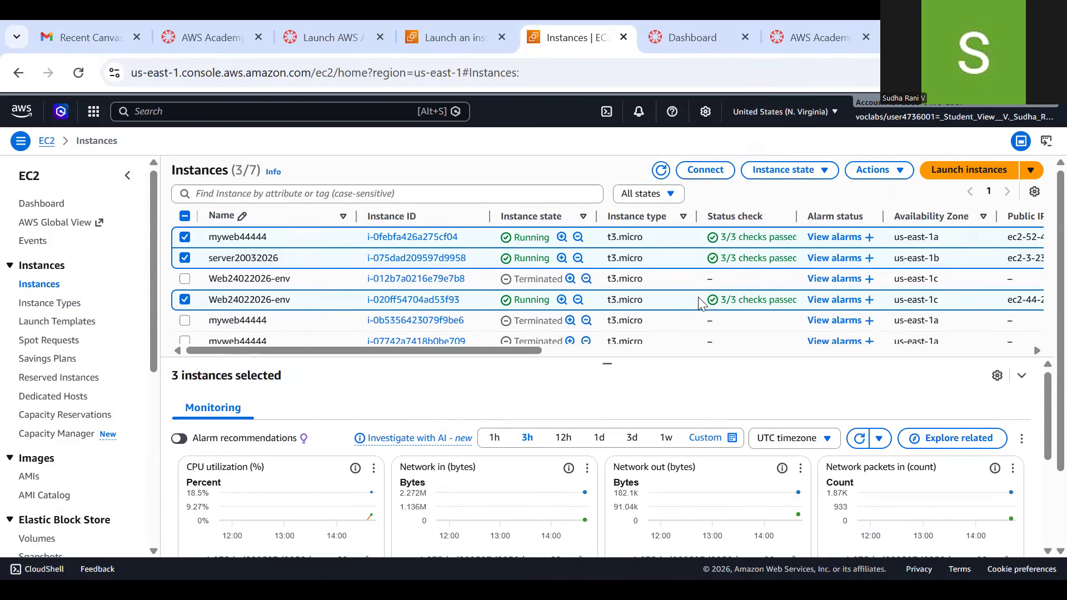
click(186, 238)
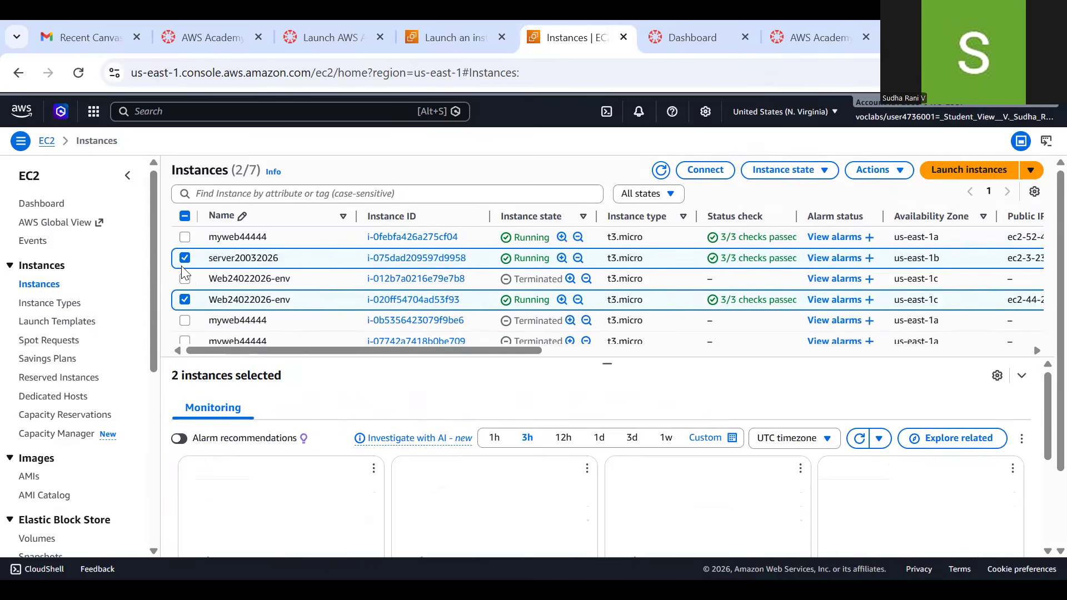
click(185, 299)
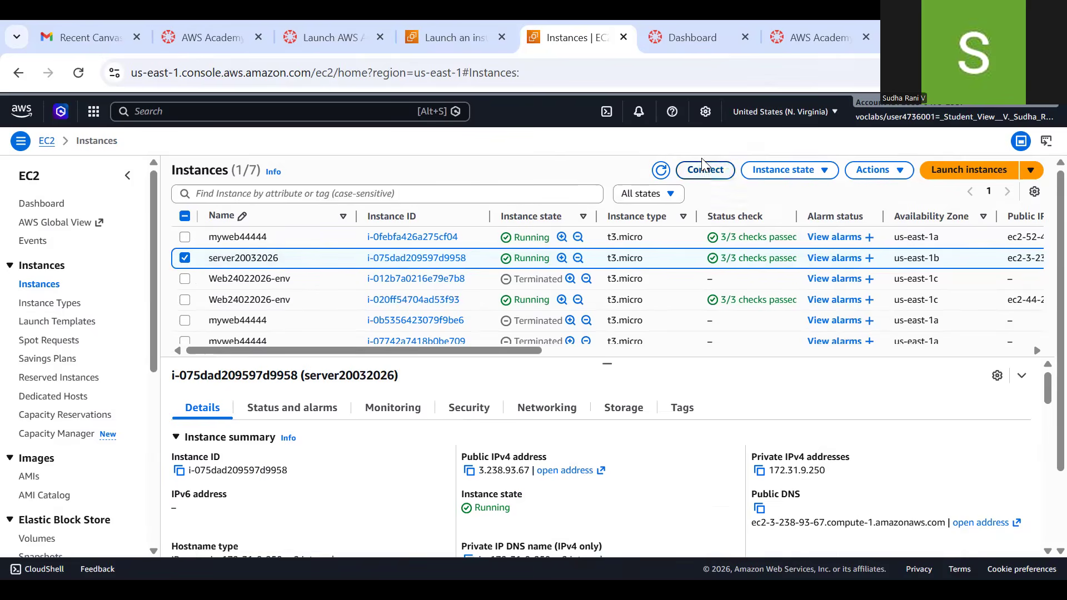
- Terminate the server20032026 instance without skipping the OS shutdown
click(824, 171)
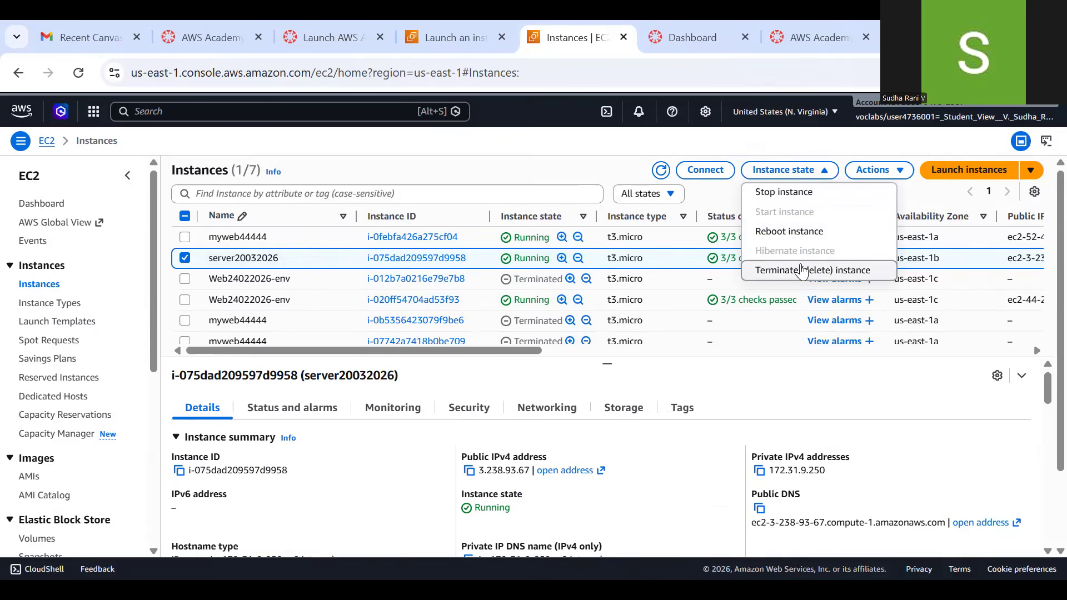
click(802, 270)
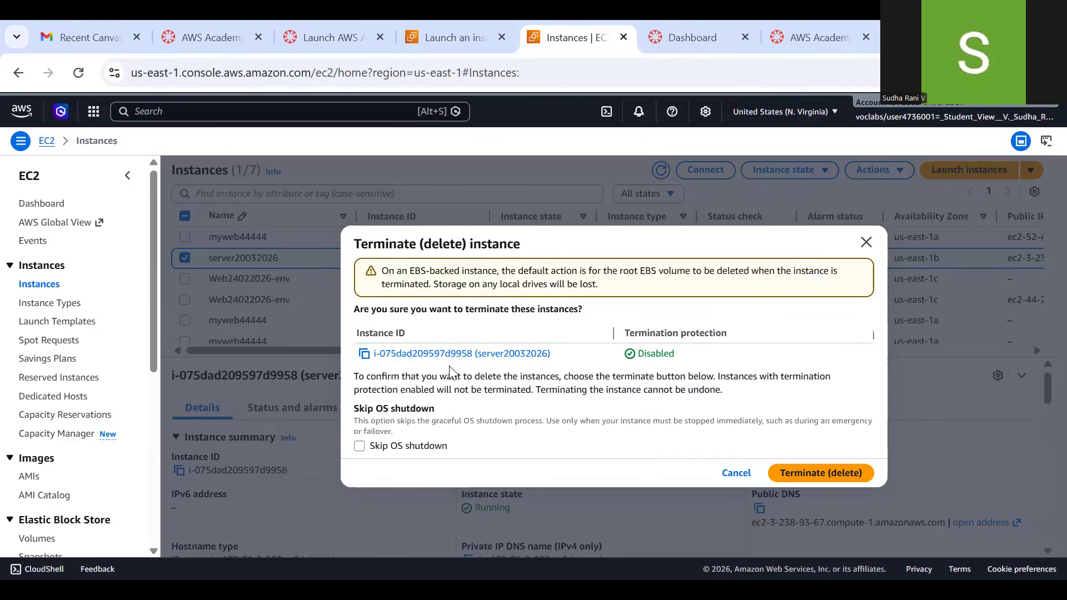
click(817, 475)
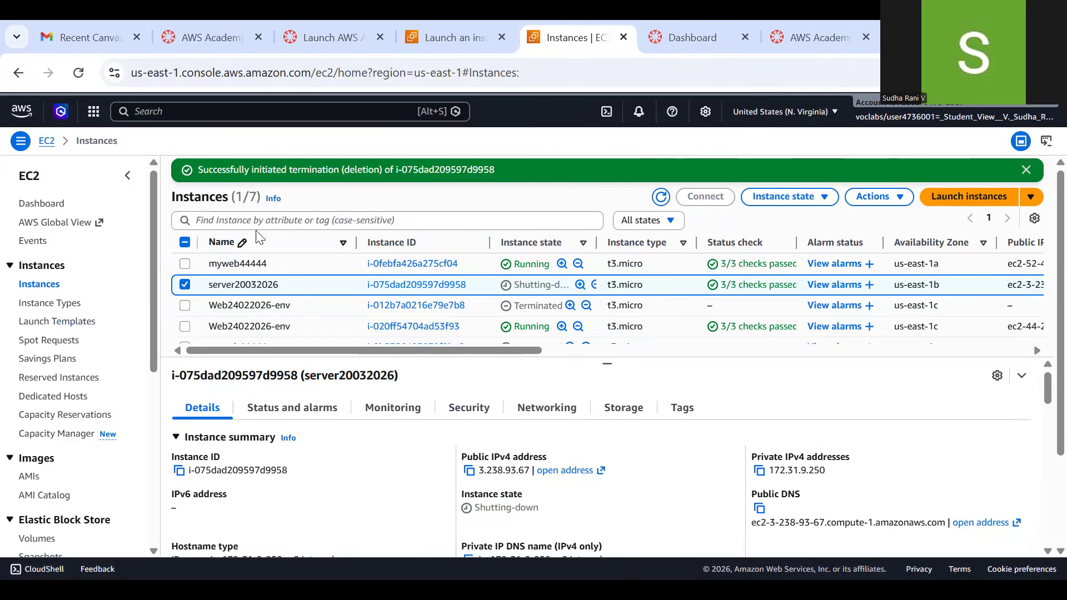
- Force terminate the server20032026 instance without skipping the OS shutdown, and refresh the instance list to update its state
click(661, 199)
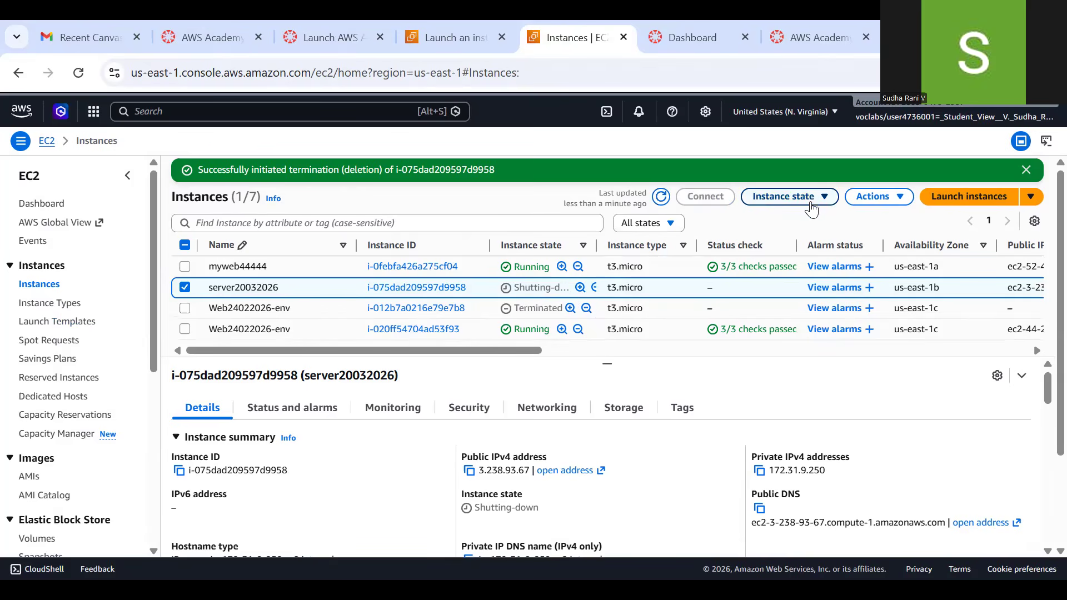
click(831, 197)
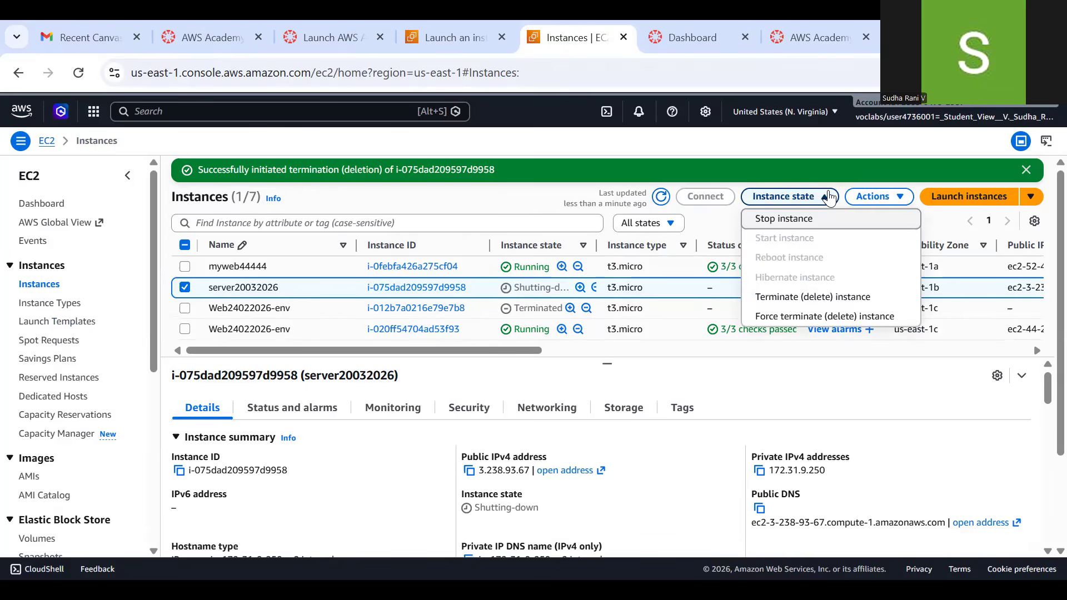
click(788, 319)
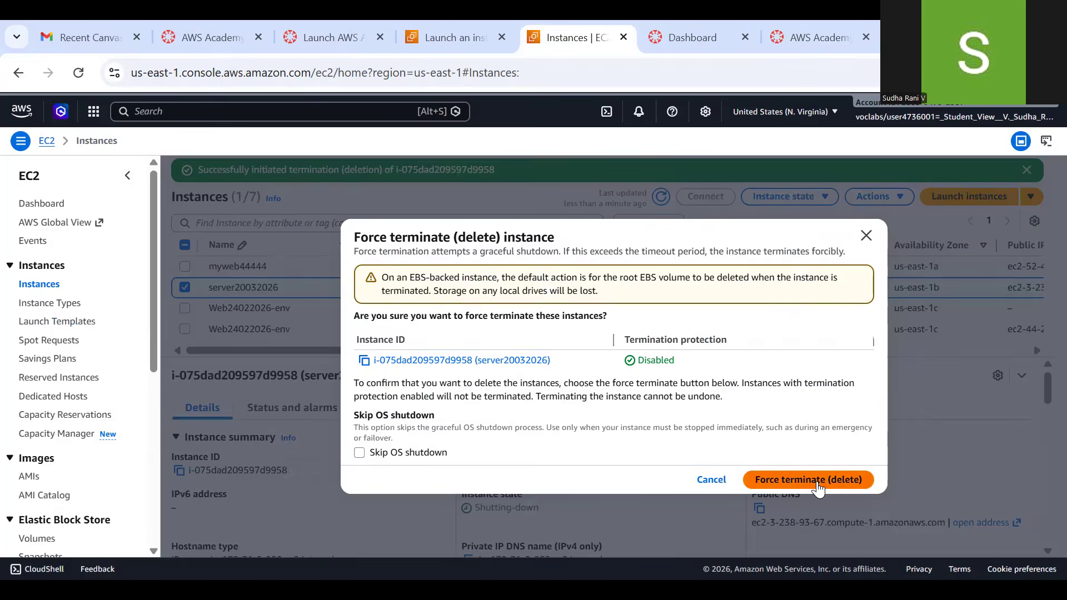
click(818, 482)
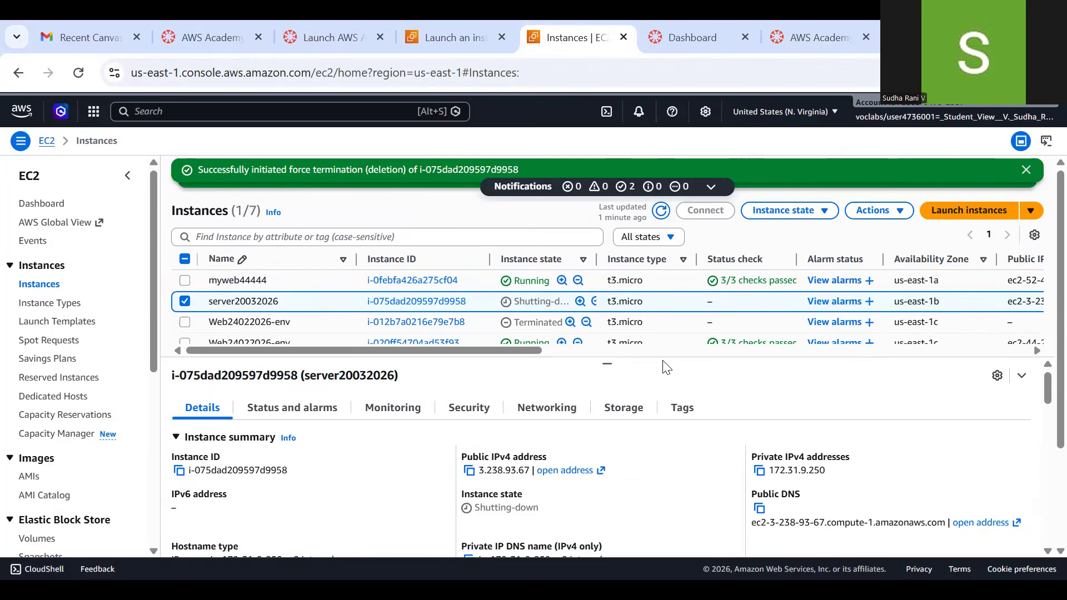
click(660, 211)
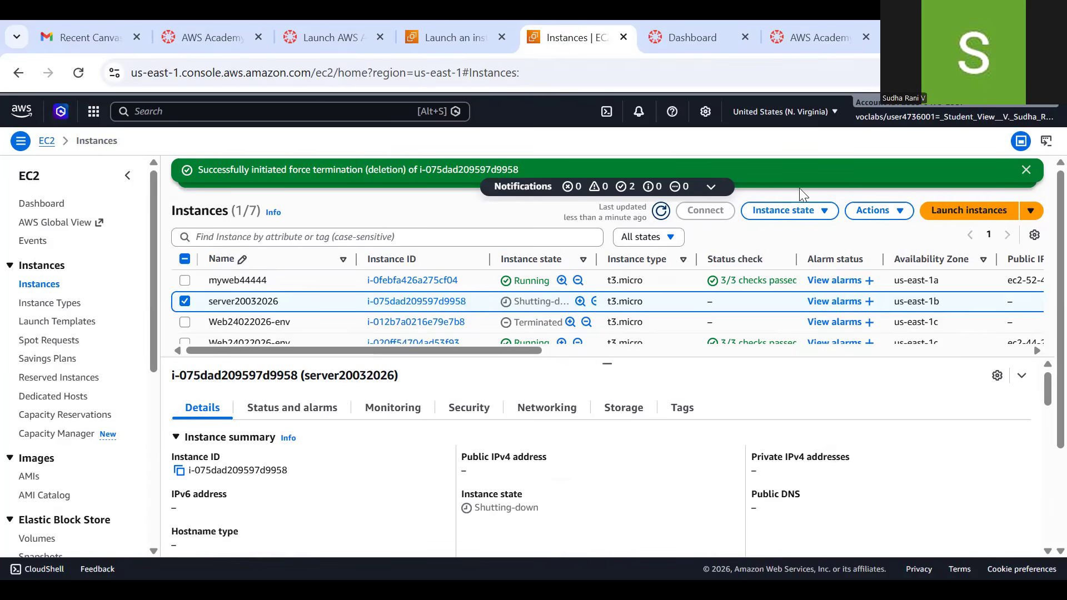
click(661, 212)
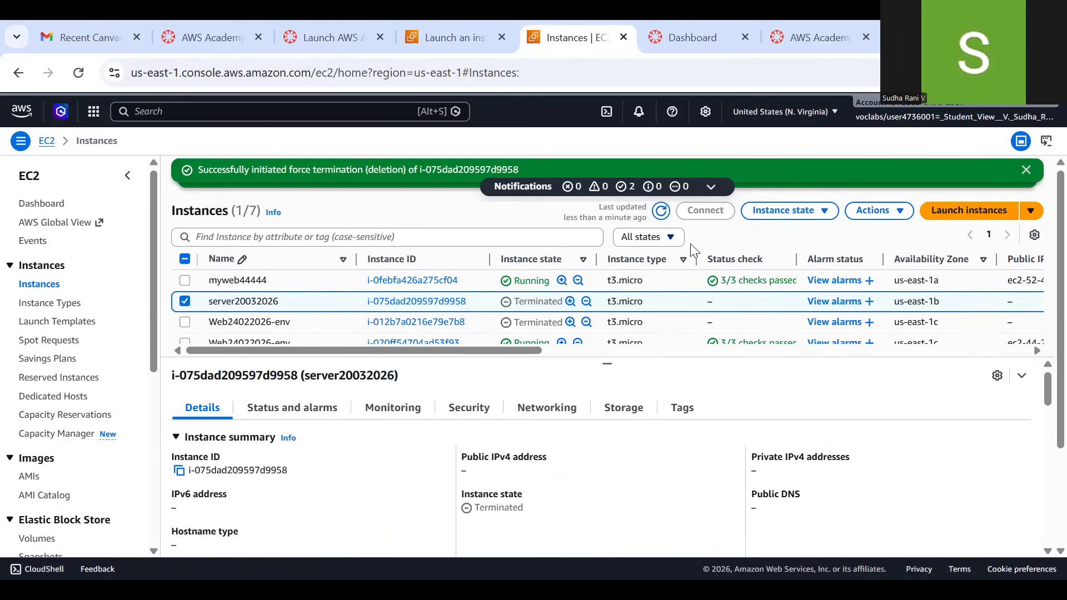
- Terminate server20032026 again with Skip OS shutdown enabled, and dismiss all the termination notifications
click(825, 213)
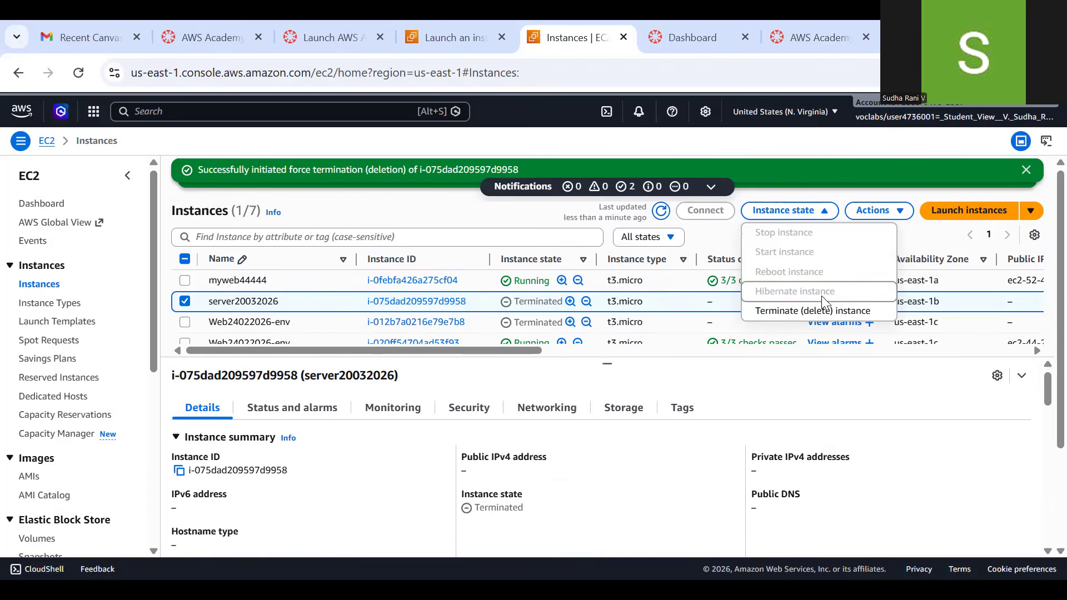
click(820, 314)
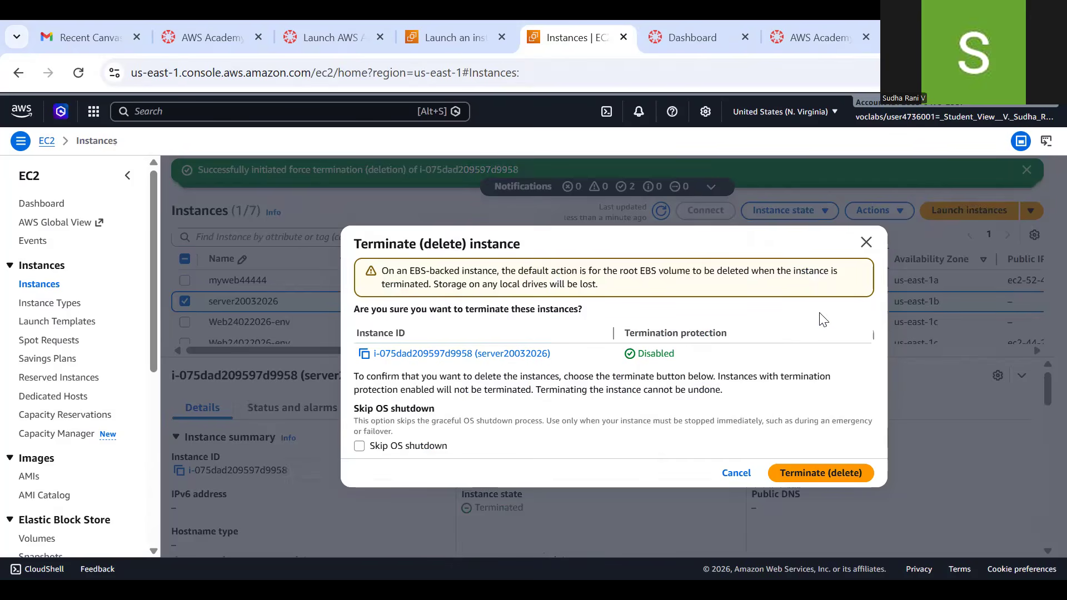
click(359, 446)
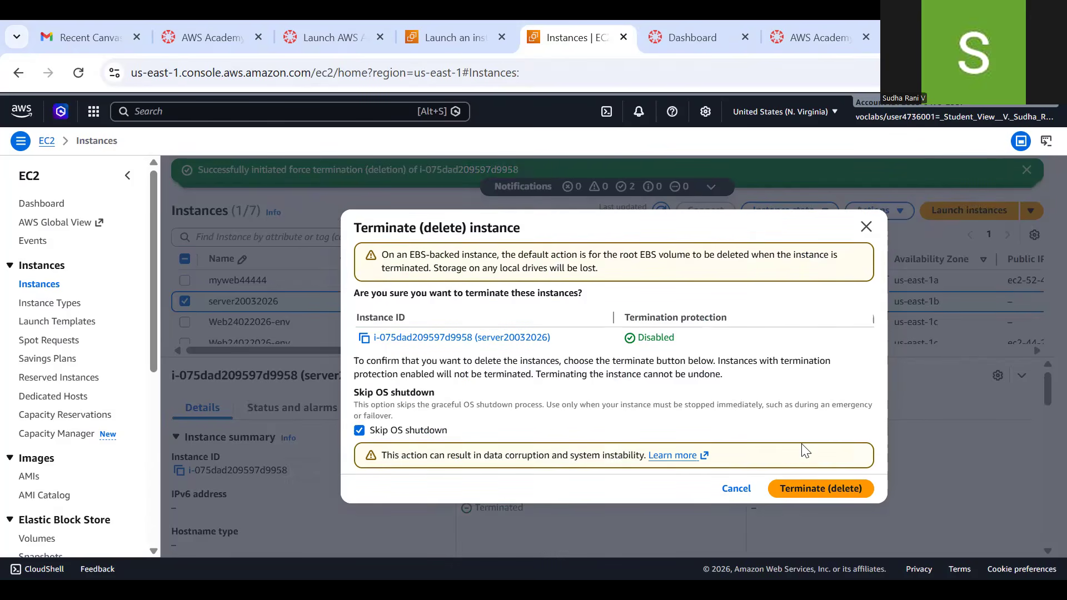
click(825, 489)
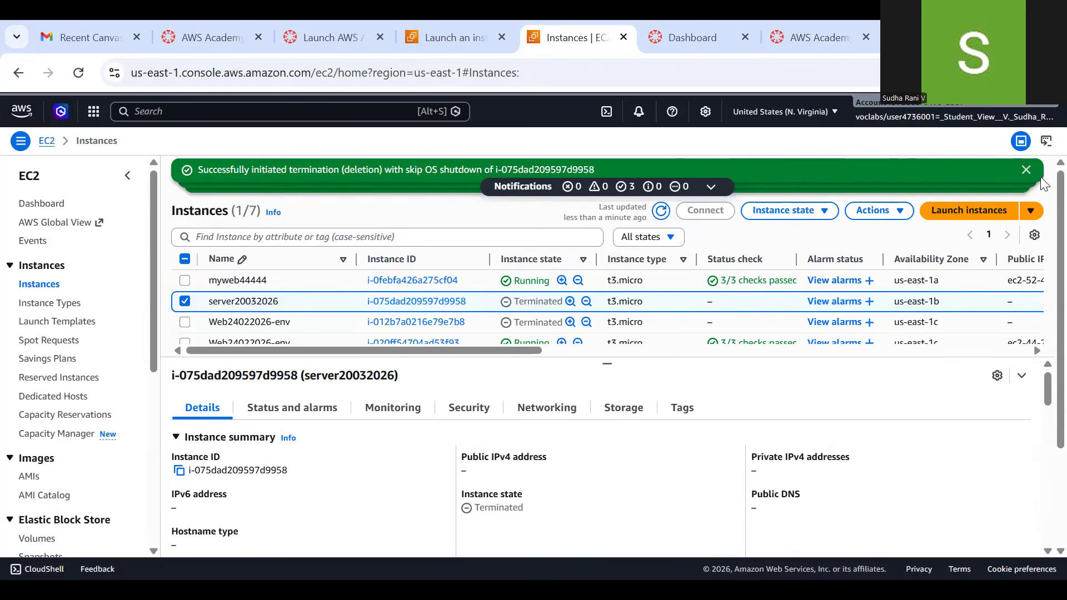
click(1026, 171)
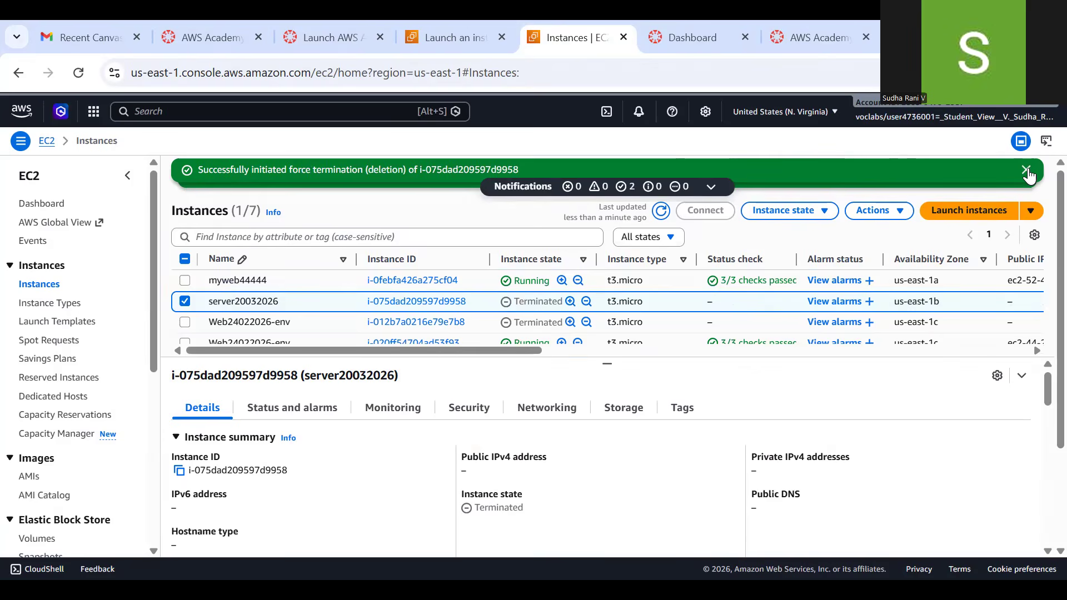
click(1026, 170)
click(1026, 170)
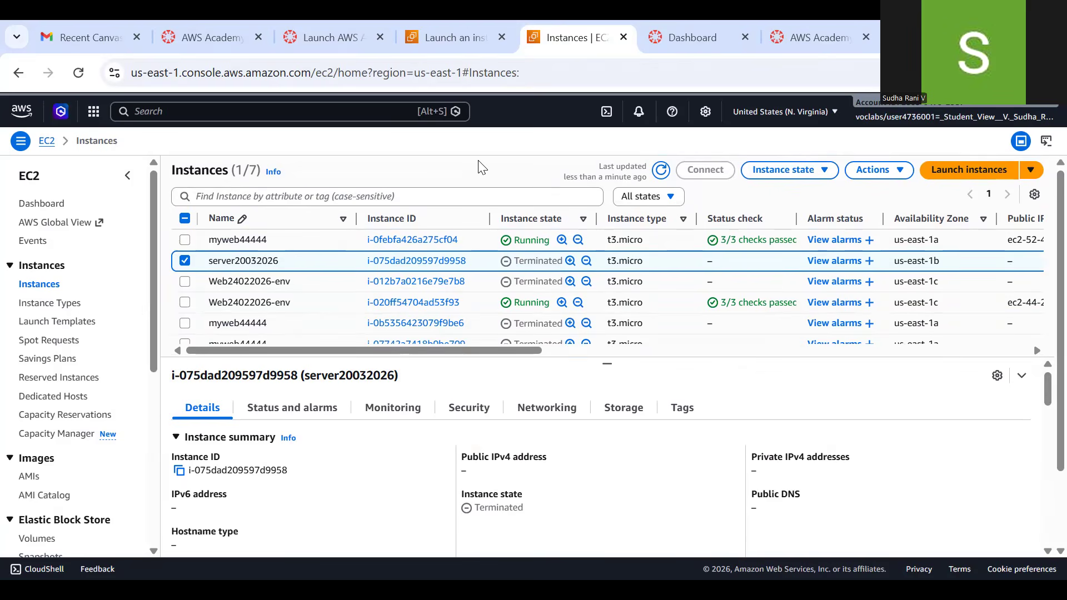
- Repeat the standard termination of server20032026, refresh the instance list and dismiss the notification
click(823, 173)
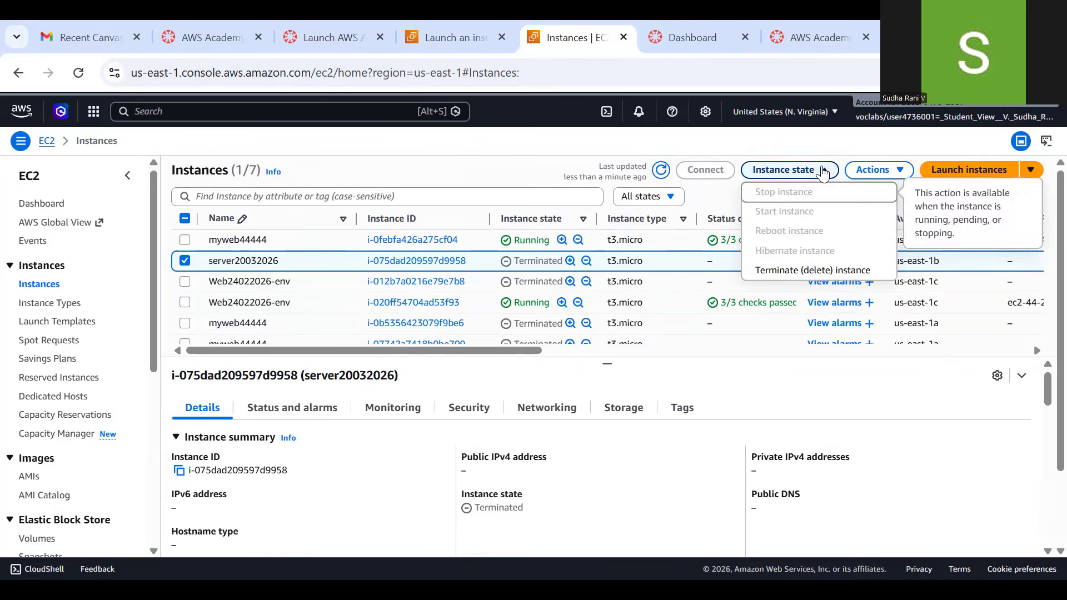
click(799, 272)
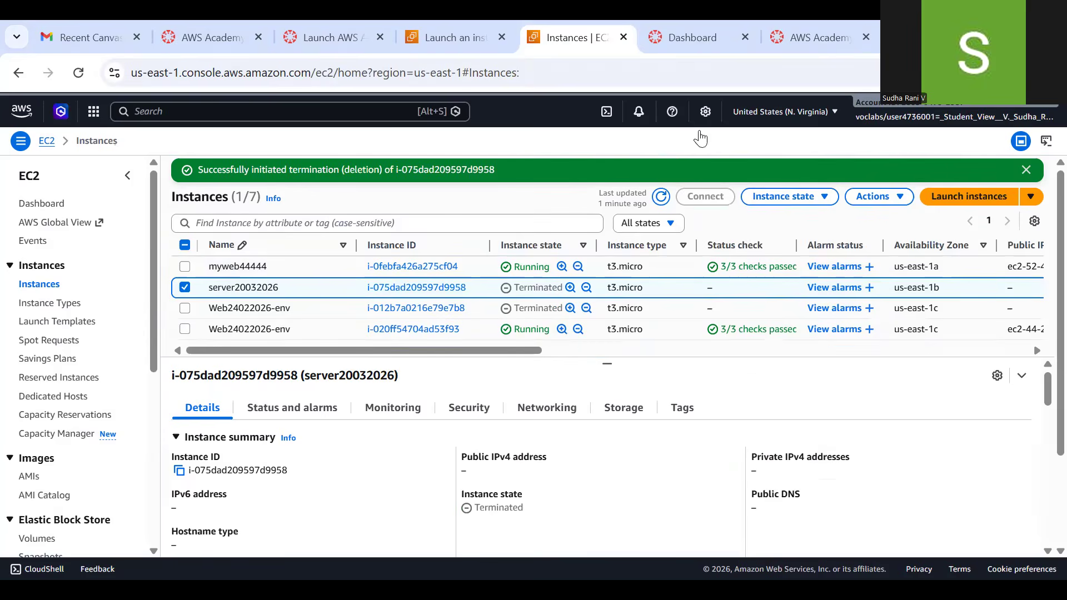
click(660, 197)
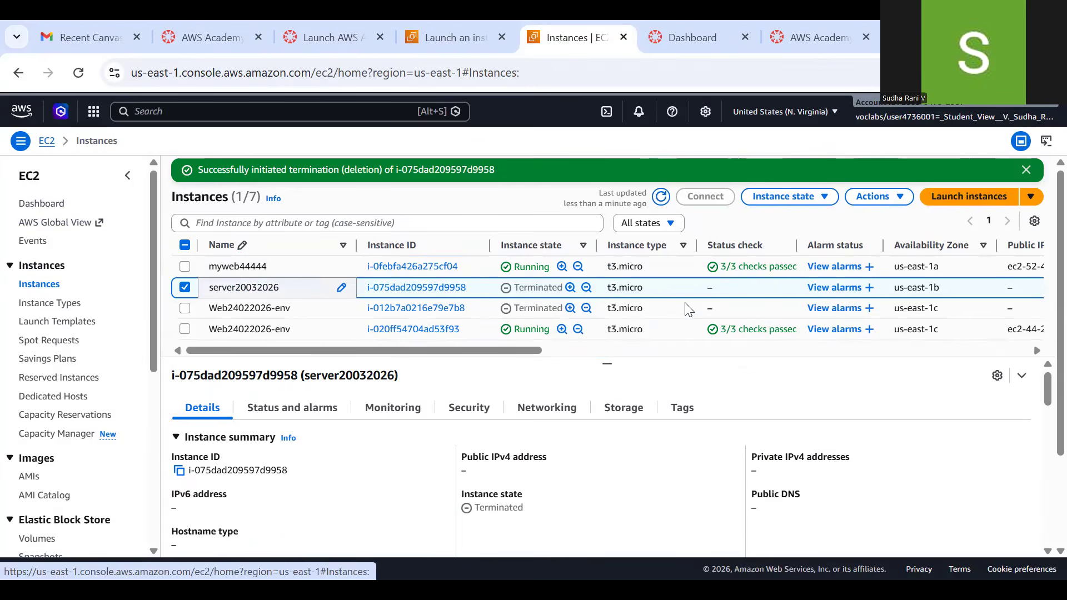
click(1026, 170)
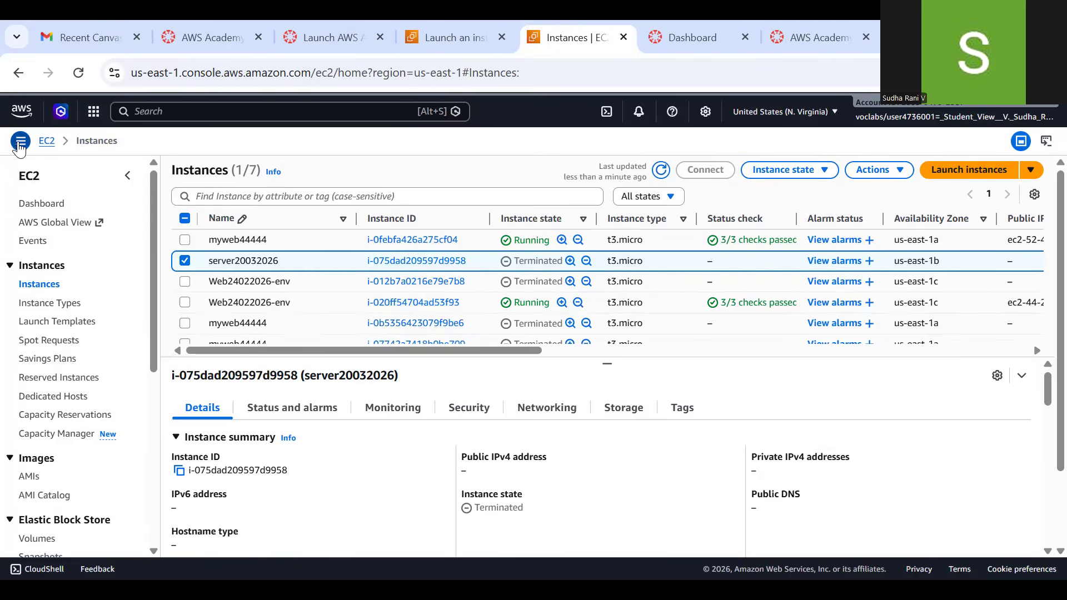
- From the EC2 dashboard, list the running instances and terminate both myweb44444 and Web24022026-env without skipping the OS shutdown
click(47, 143)
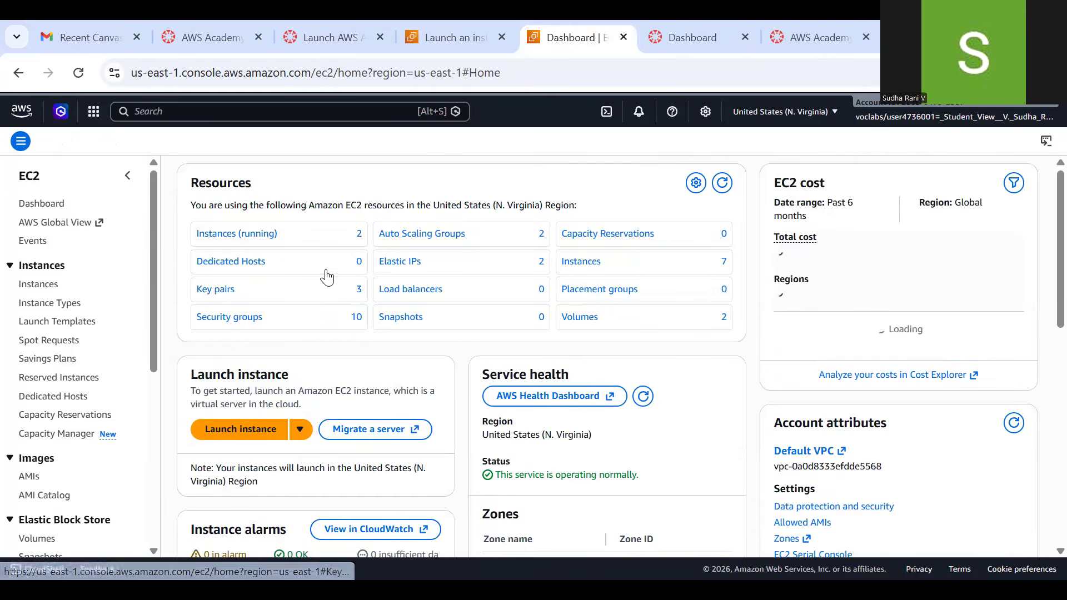
click(259, 240)
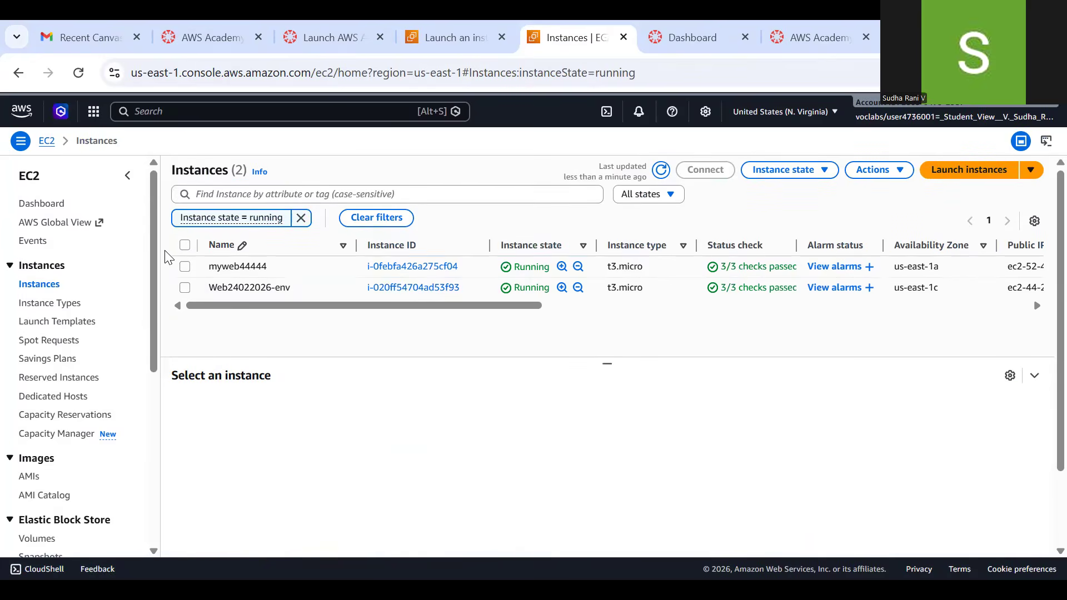
click(186, 266)
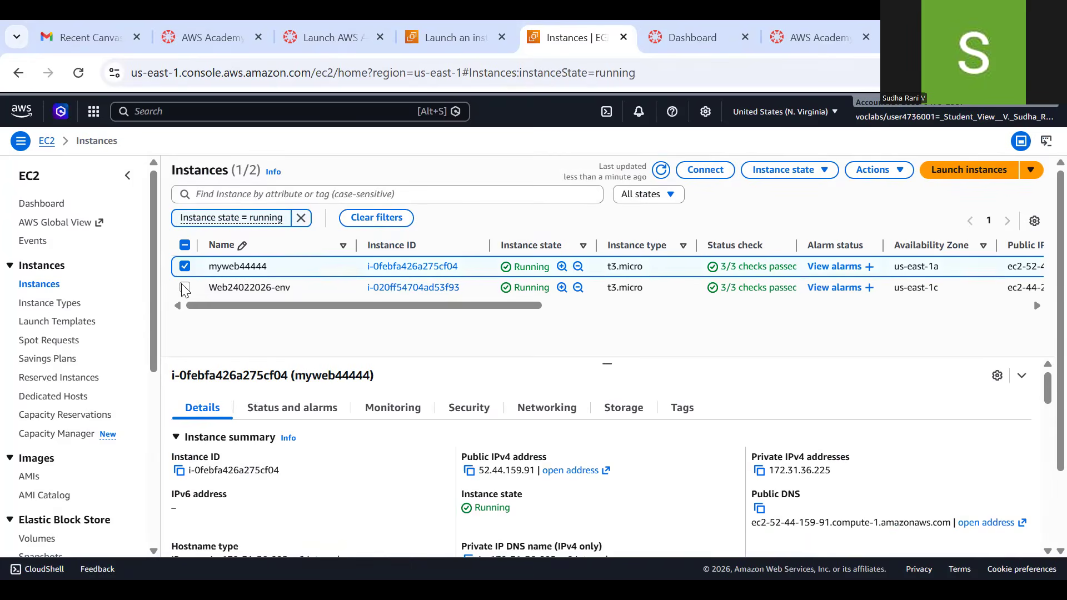
click(185, 287)
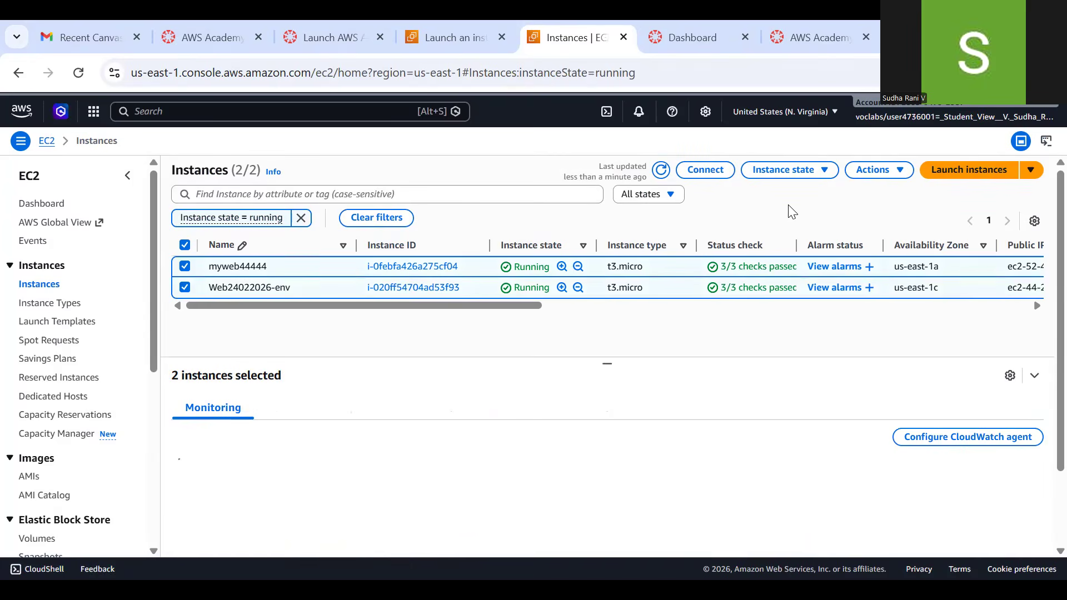
click(822, 172)
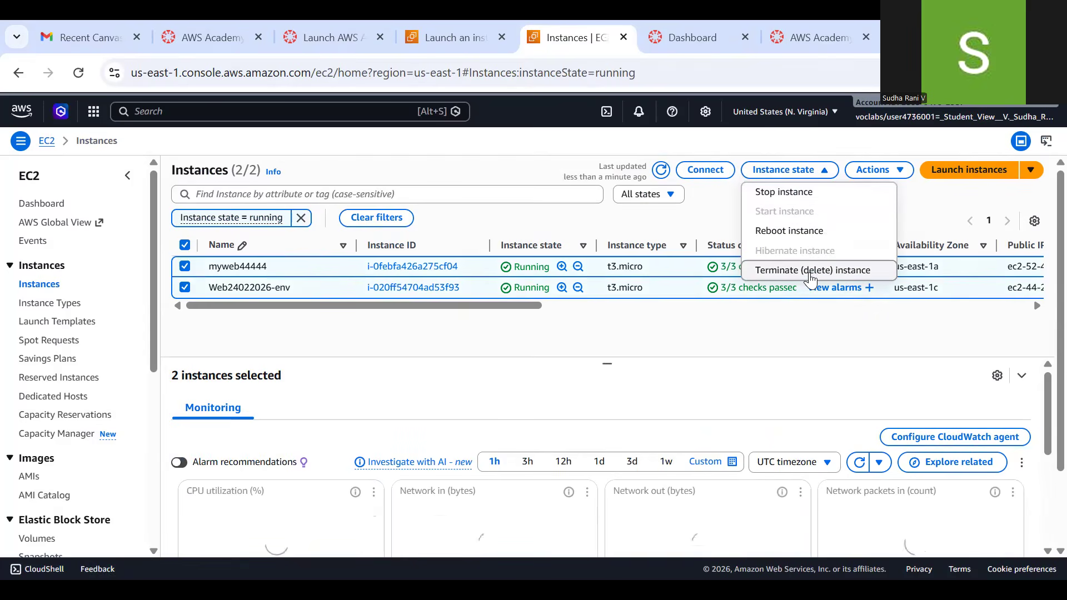
click(811, 270)
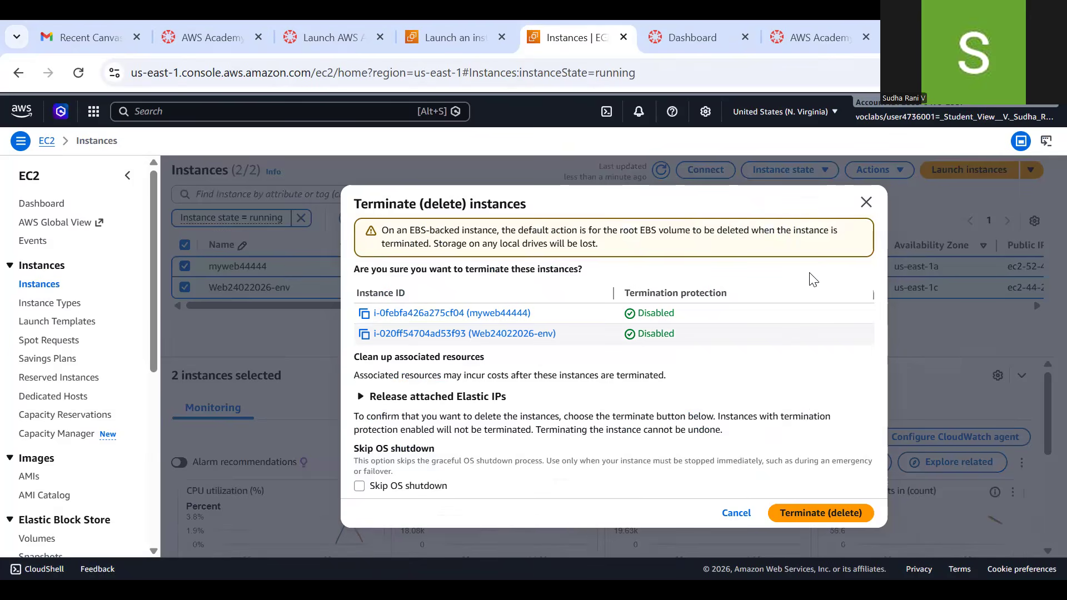
click(817, 516)
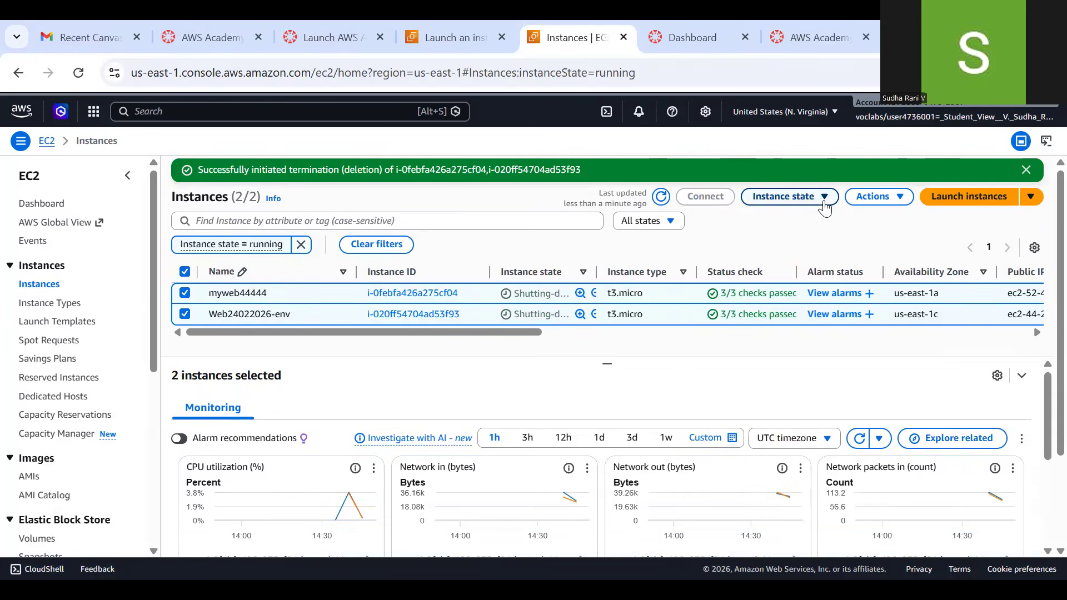
- Try to stop the selected myweb44444 and Web24022026-env instances
click(817, 205)
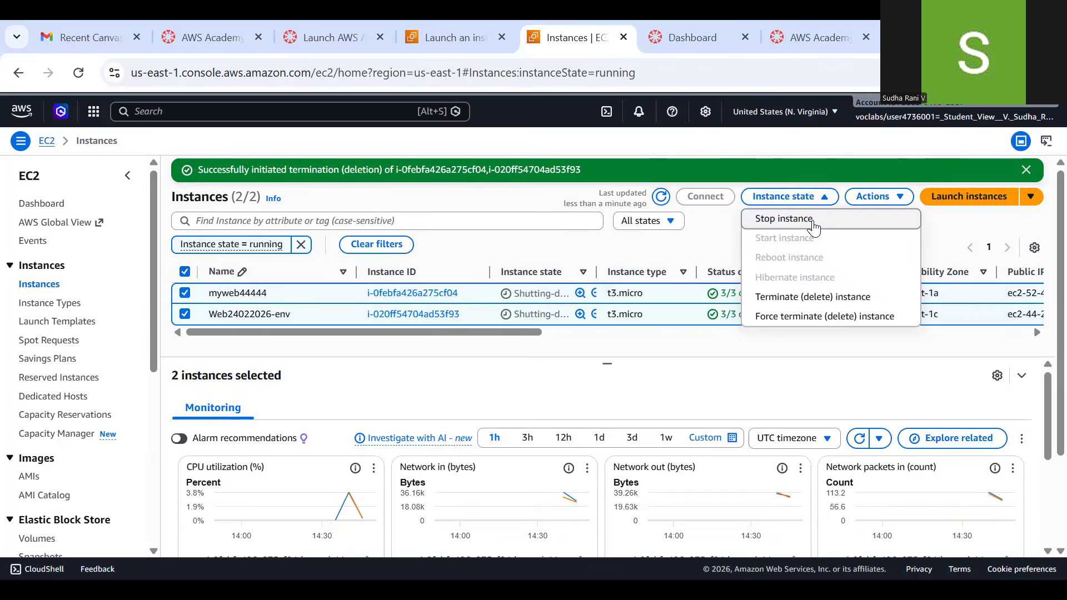
click(814, 221)
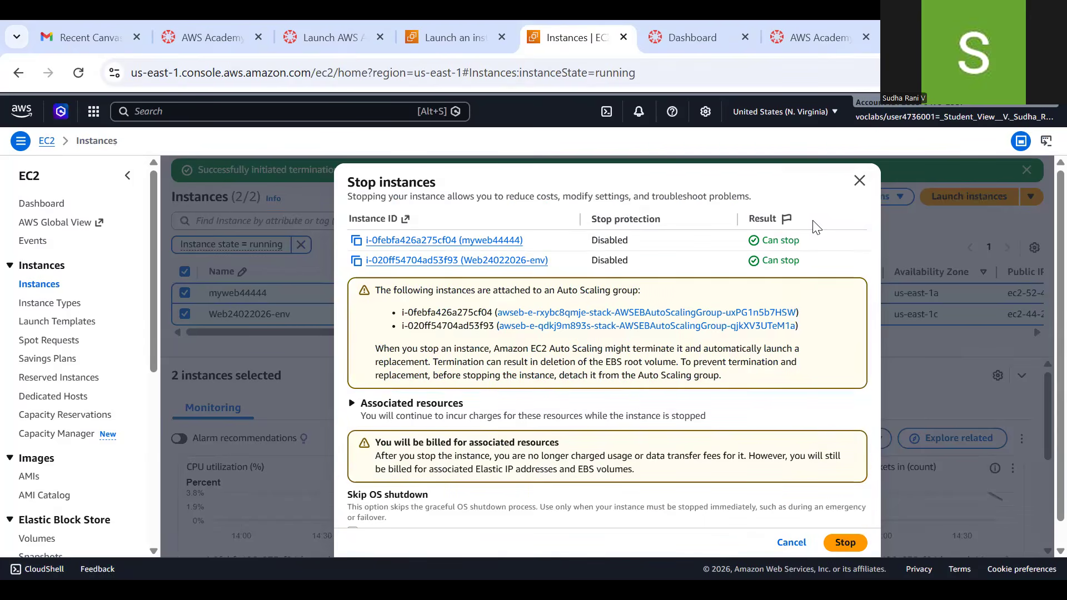
click(841, 542)
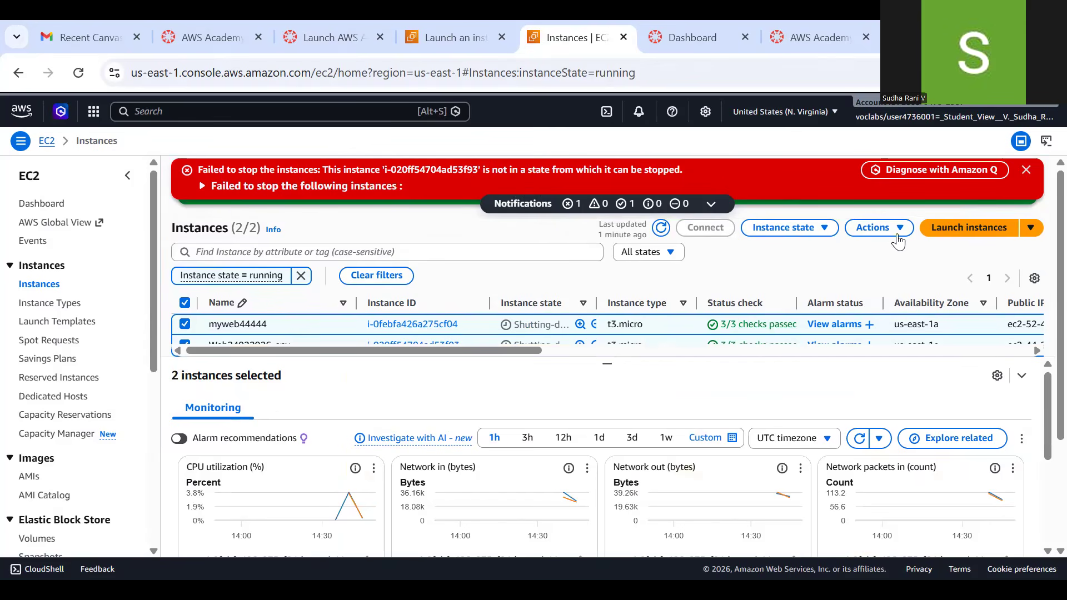
- Force terminate myweb44444 and Web24022026-env without skipping the OS shutdown, and dismiss all the notifications
click(827, 229)
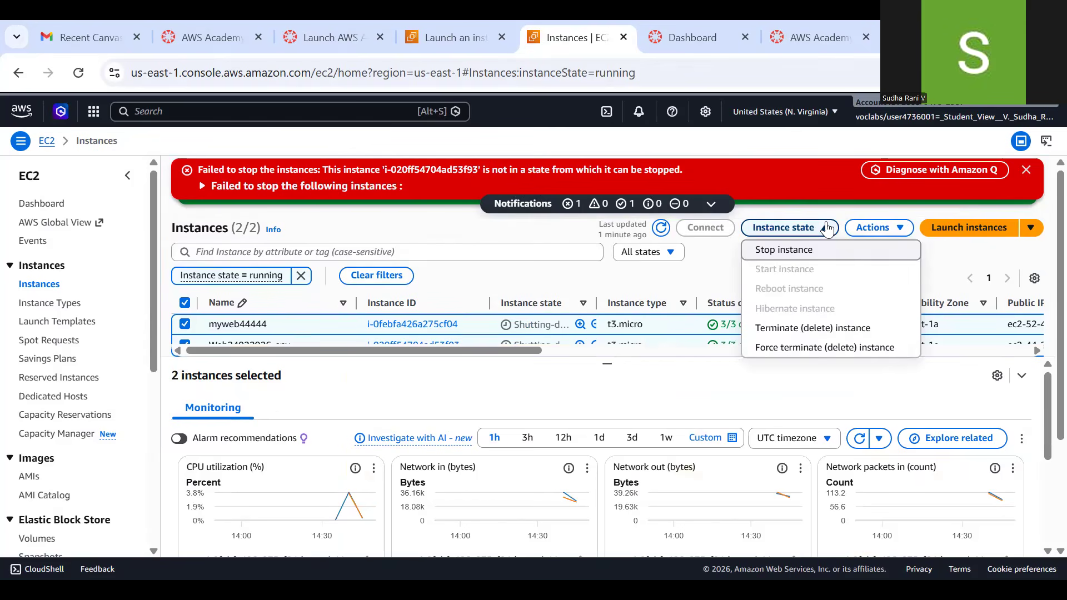
click(805, 349)
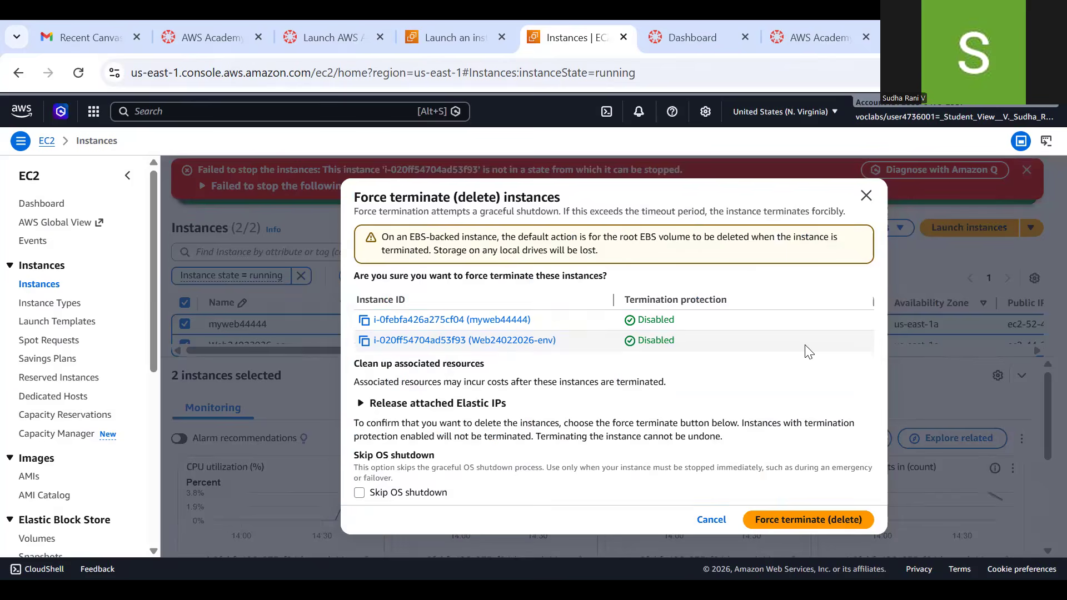
click(803, 520)
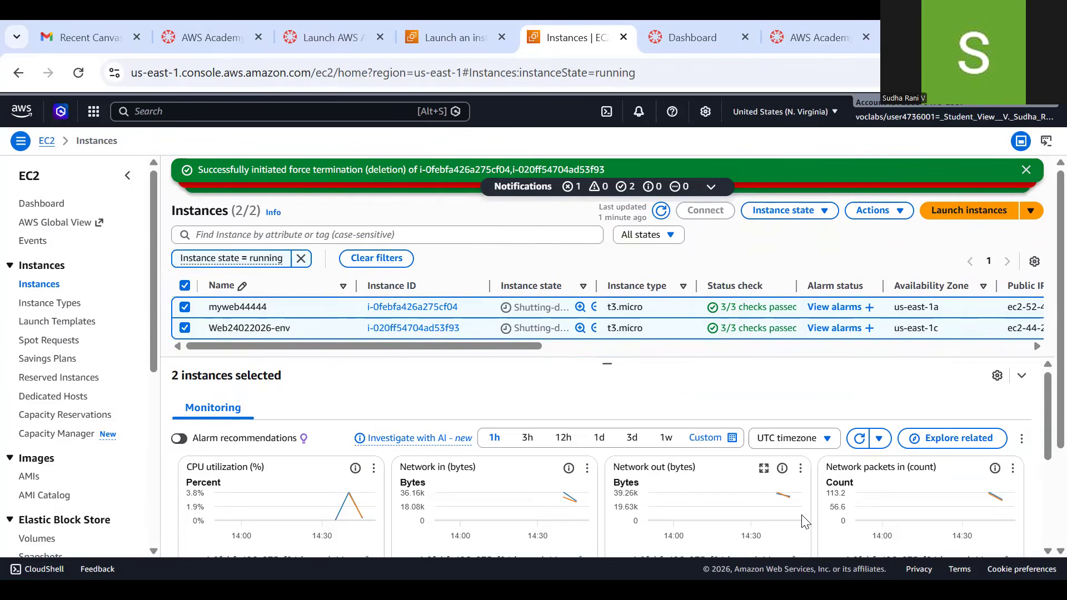
click(1027, 170)
click(1027, 170)
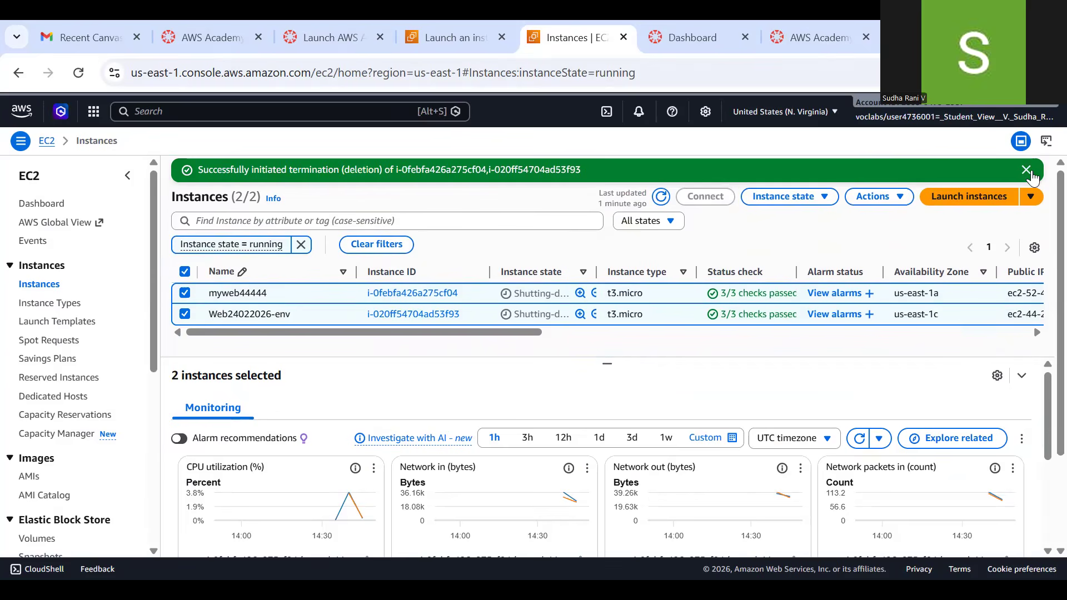
click(1027, 170)
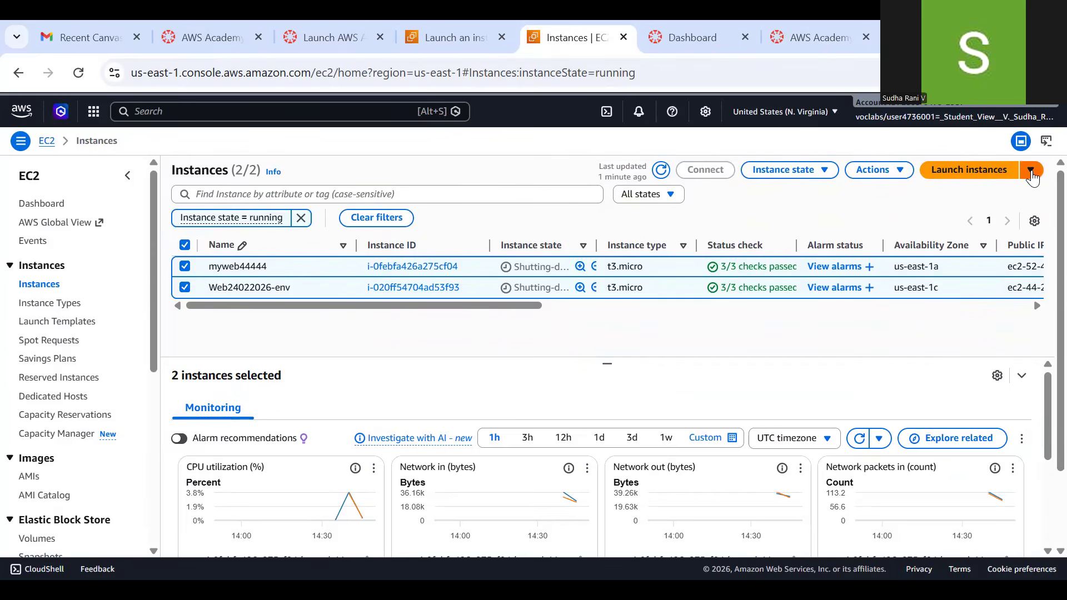
- Refresh the list of running instances and check it again from the EC2 dashboard, returning to the resource overview
click(661, 171)
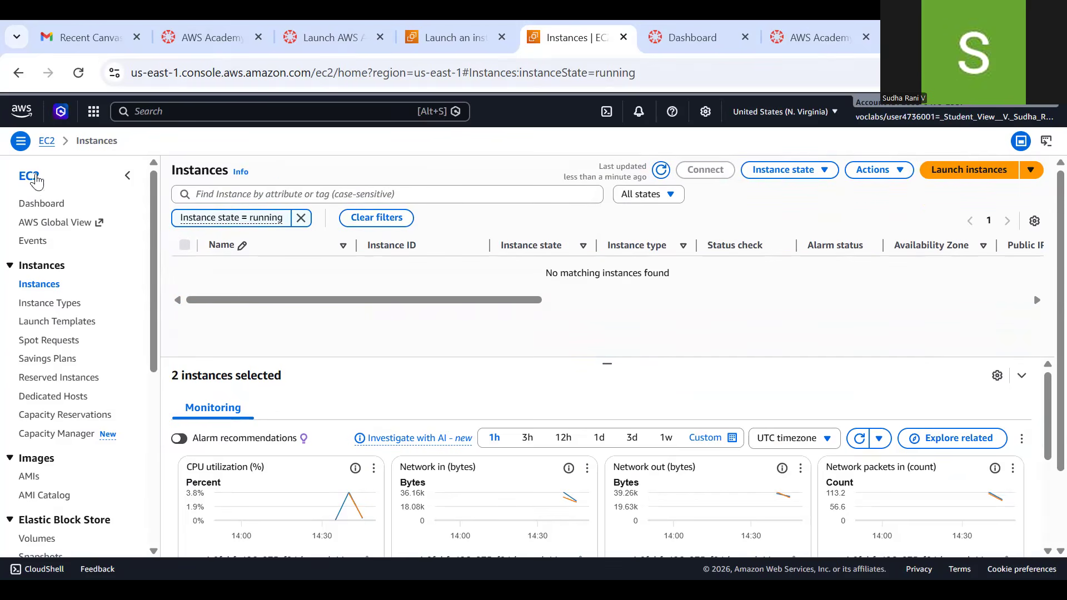
click(51, 144)
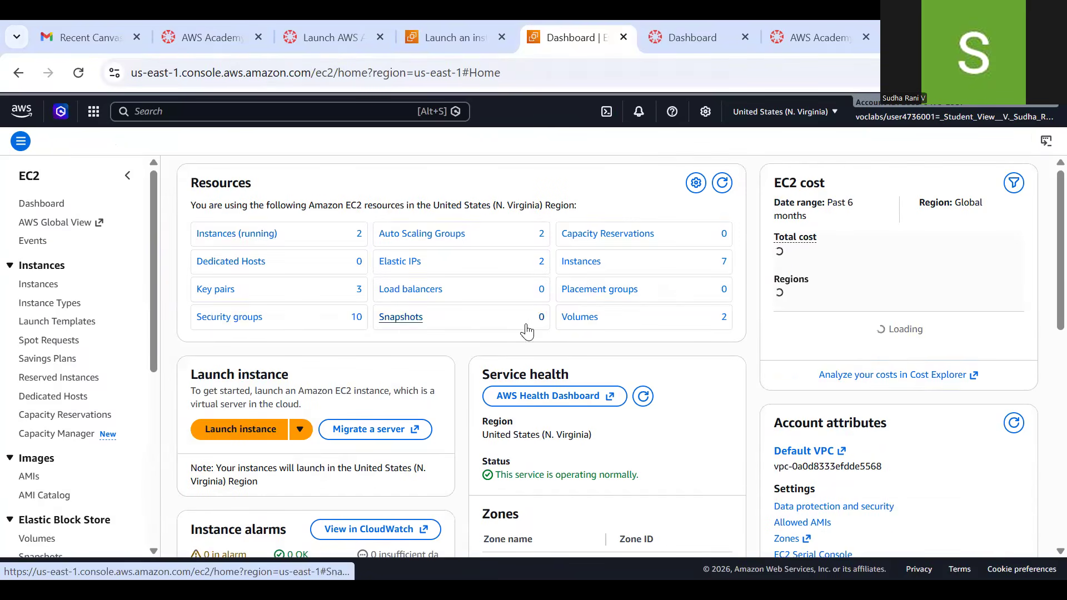
click(282, 234)
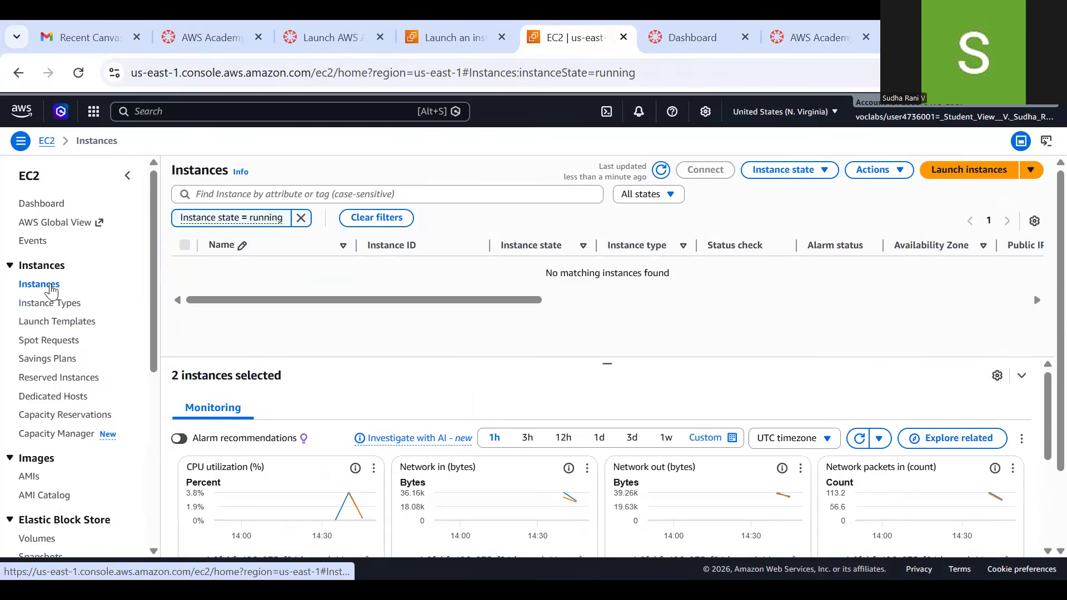
click(47, 141)
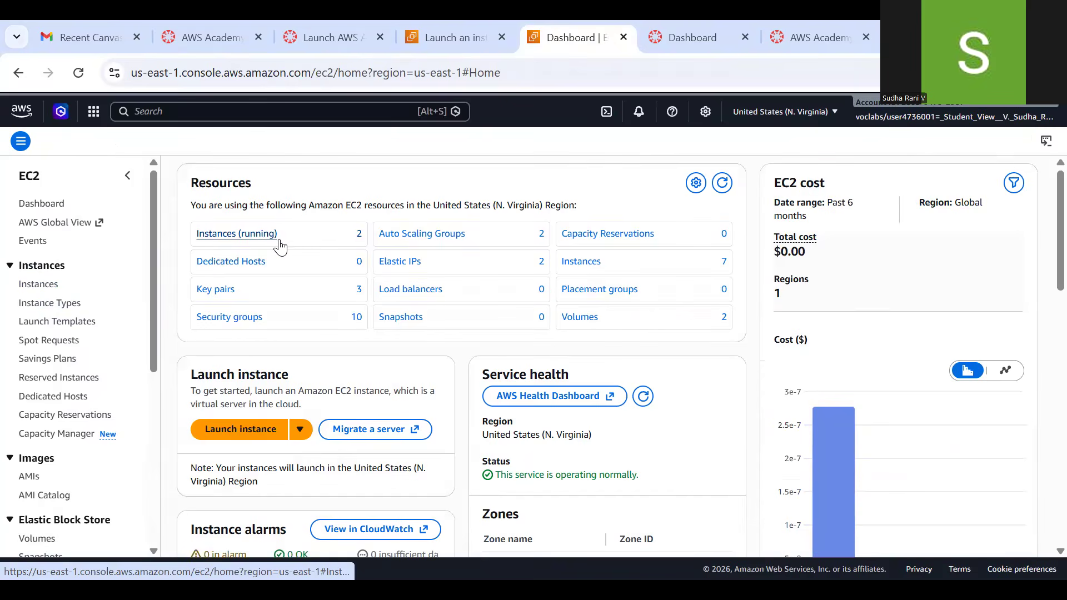
- Check the running instances list once more, return to the EC2 dashboard and refresh its resource counts
click(279, 246)
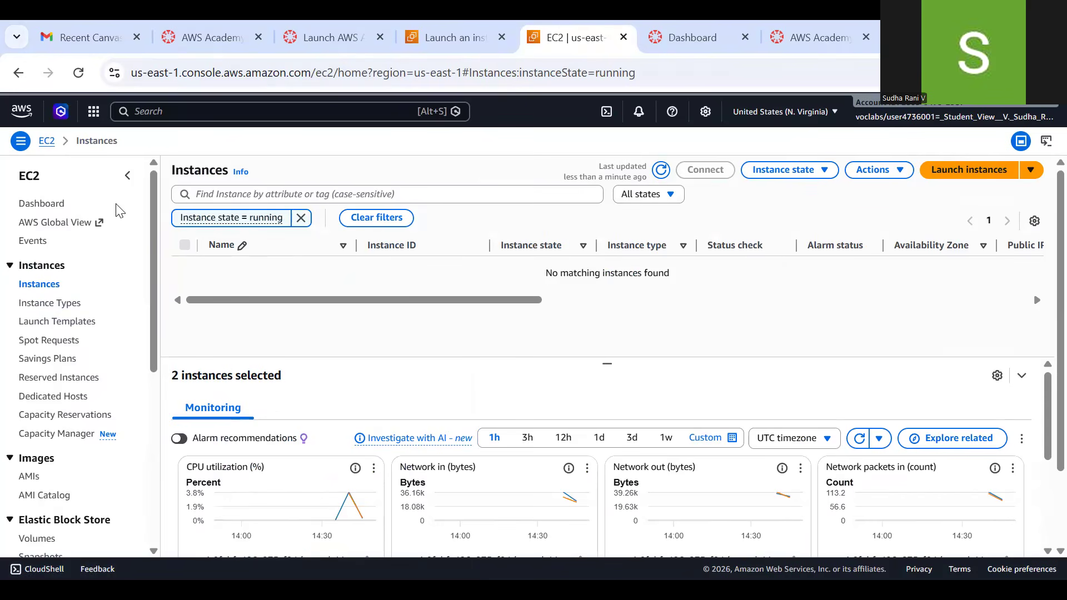
click(46, 142)
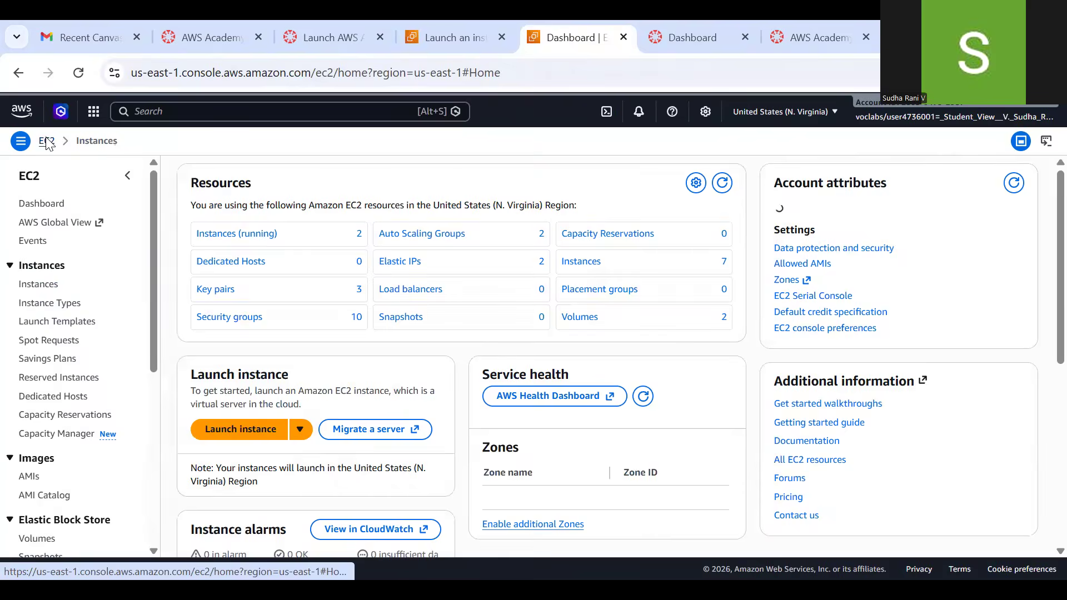
click(723, 183)
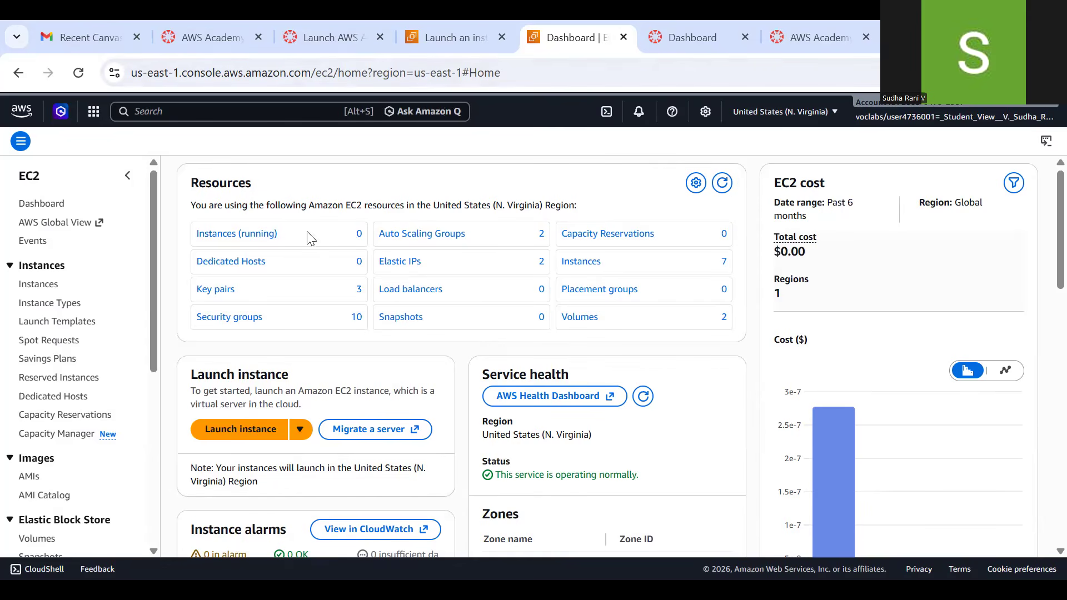
- Switch to the Launch AWS Academy Learner Lab page and end the lab session, confirming the request
click(267, 52)
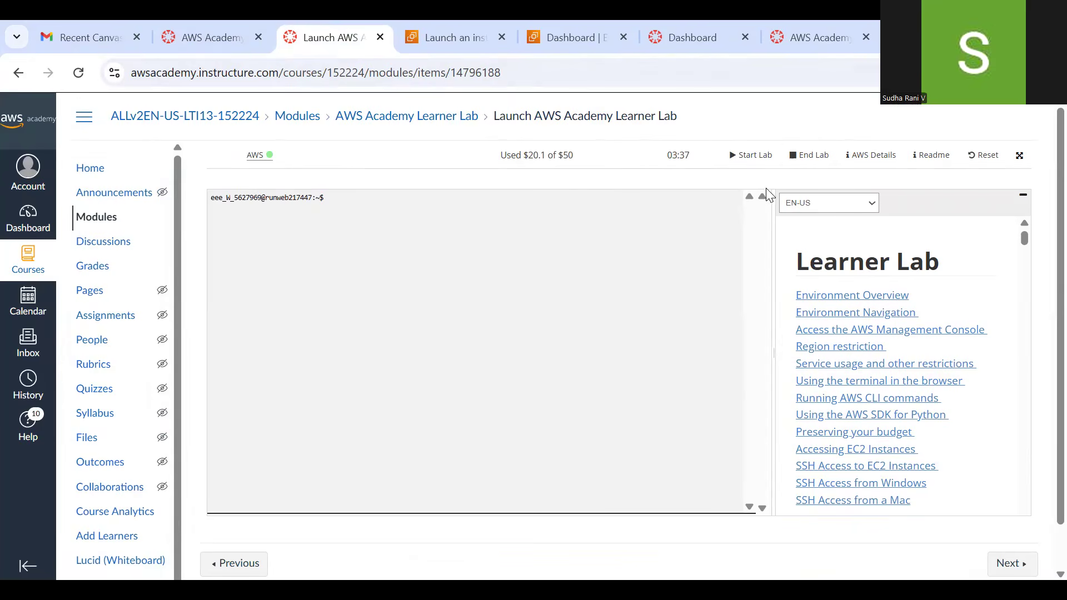
click(811, 162)
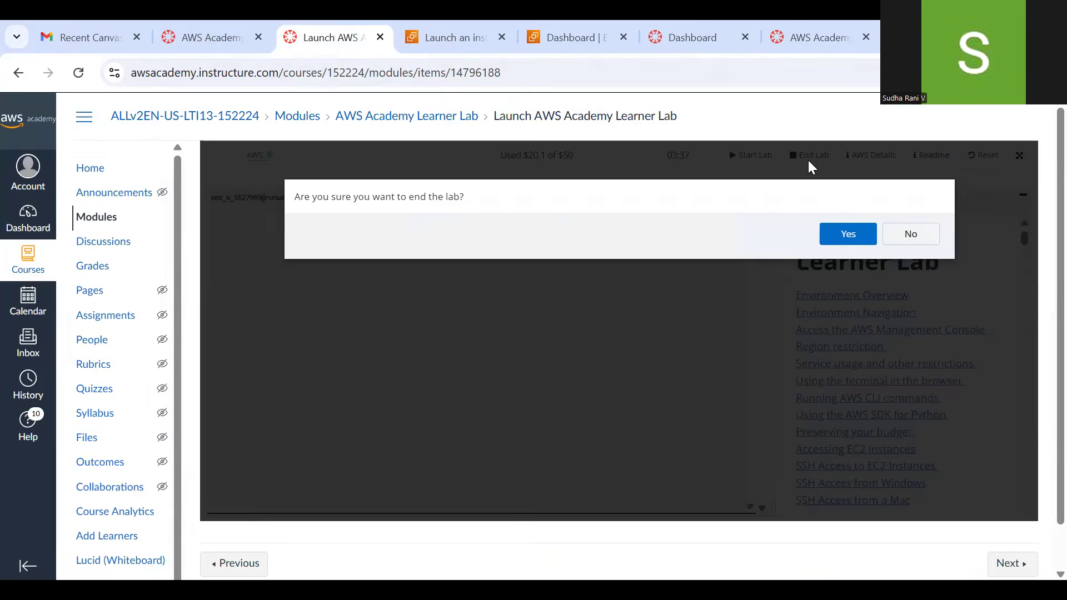
click(850, 233)
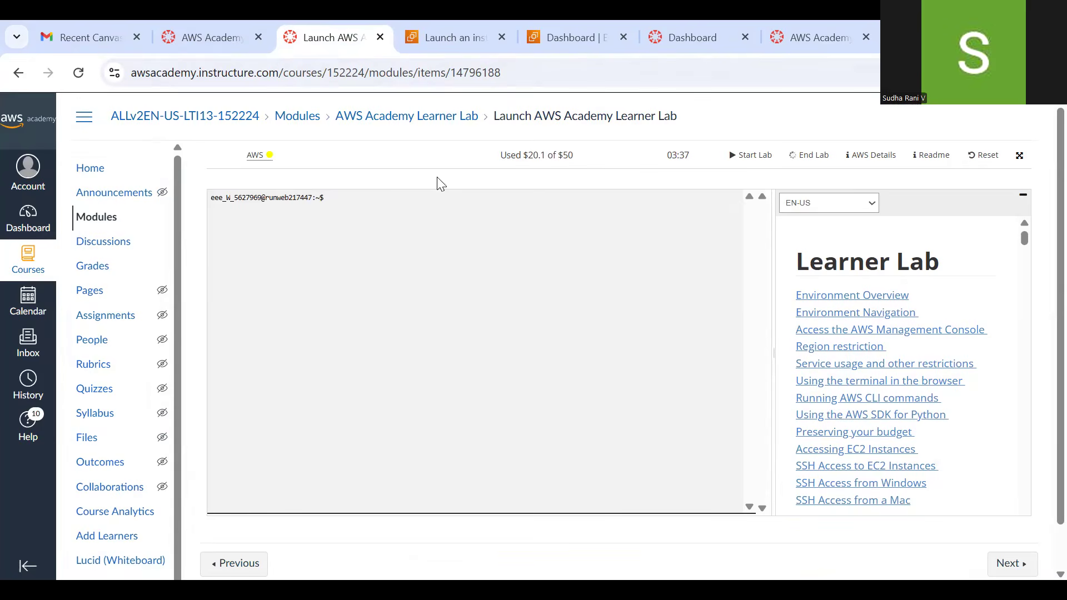